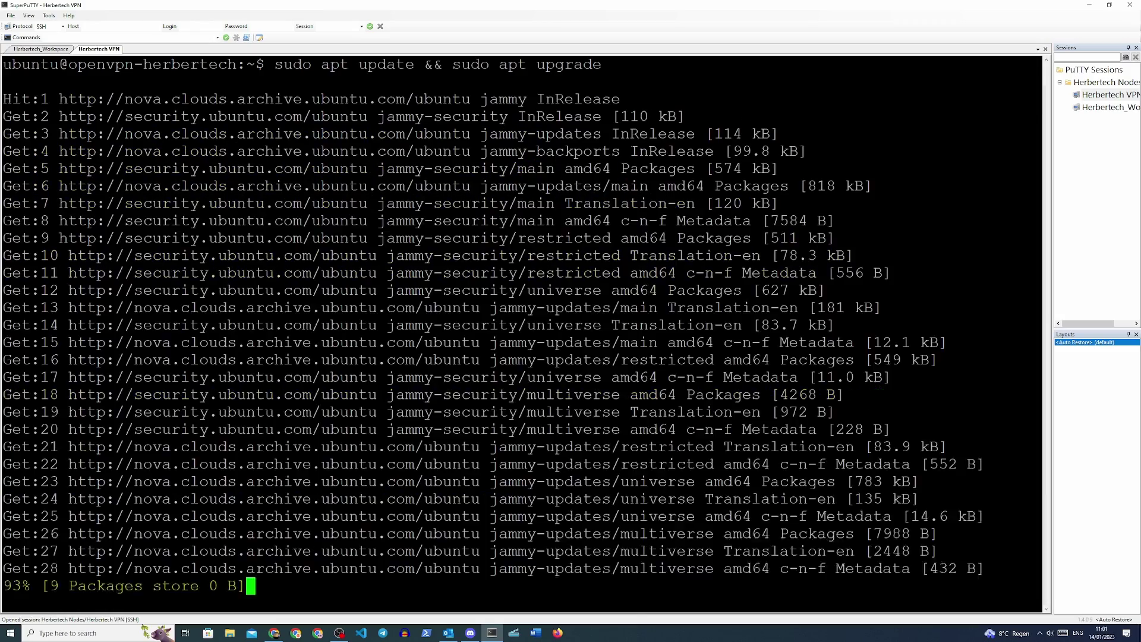
- Confirm the package upgrade with y and add a ufw rule allowing port 22
text(y)
key(Return)
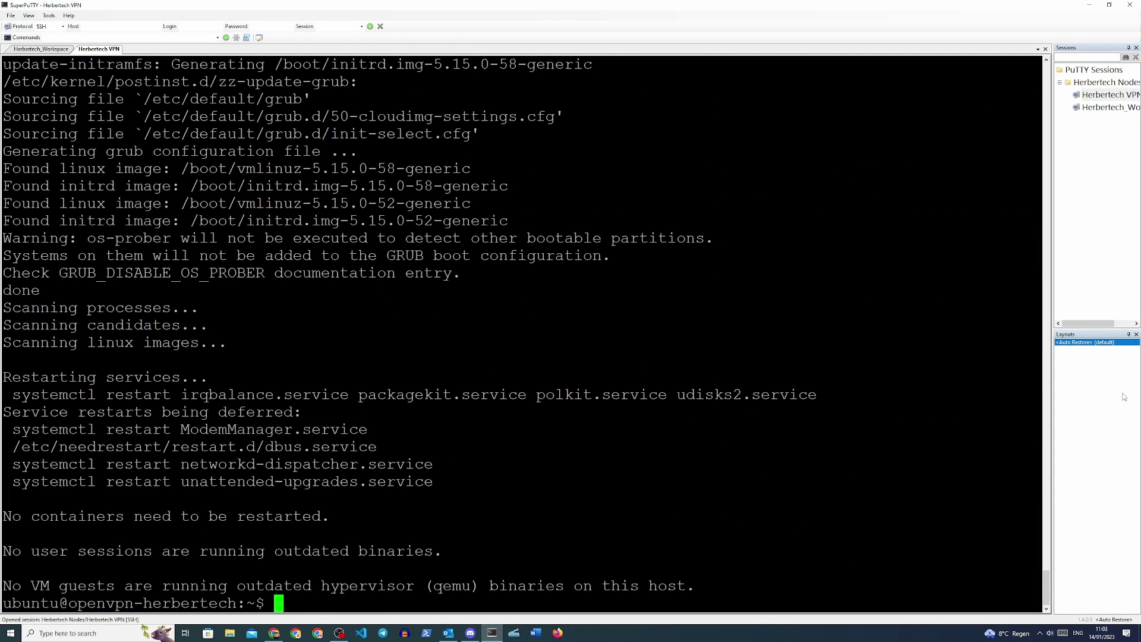
text(sudo ufw allow 22)
key(Return)
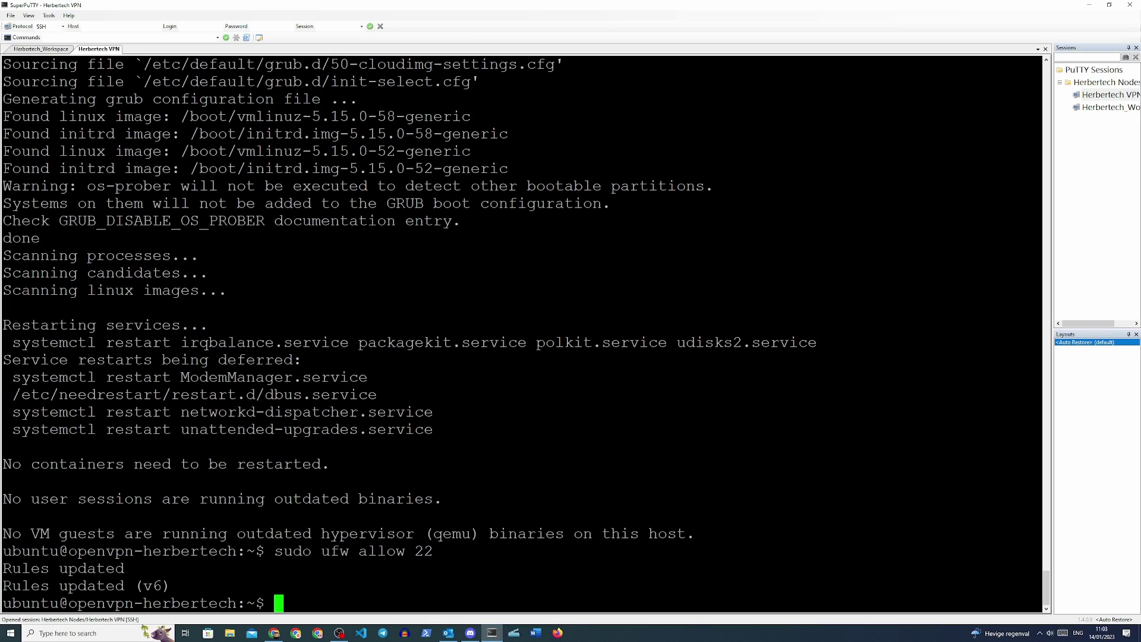
- Add ufw rules allowing ports 80 and 443
key(Up)
key(BackSpace)
key(BackSpace)
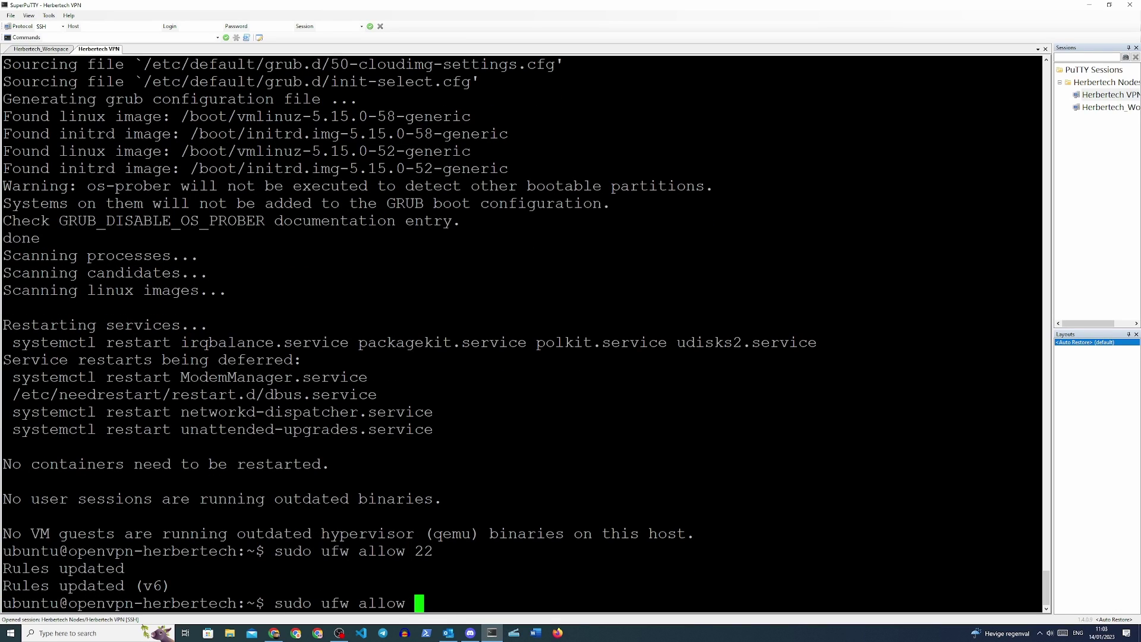
text(80)
key(Return)
key(Up)
key(BackSpace)
key(BackSpace)
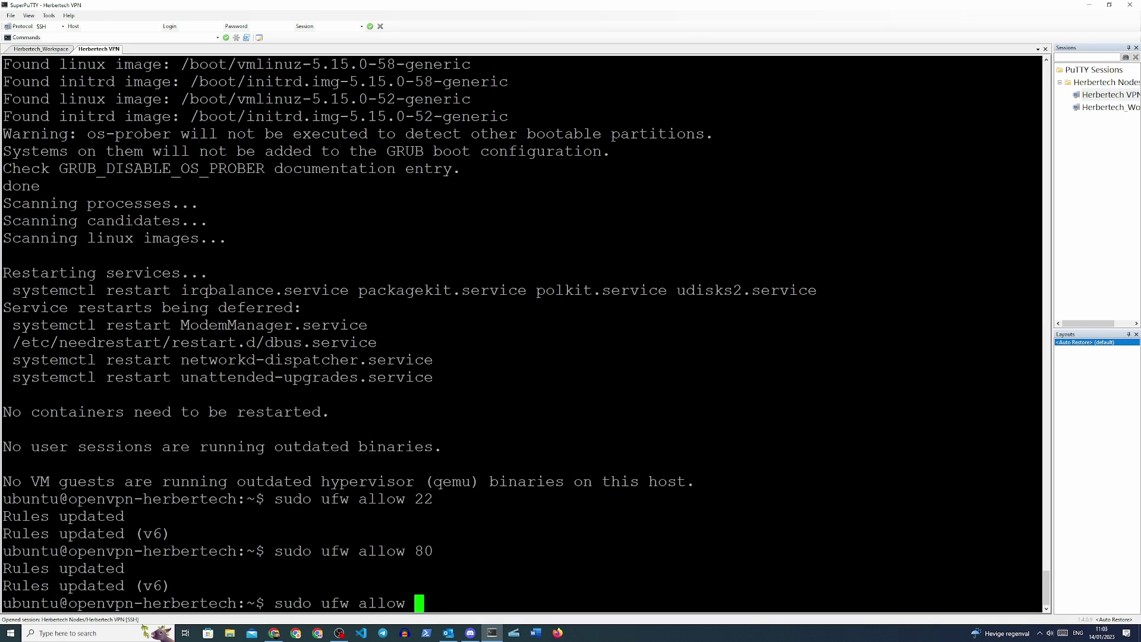
text(443)
key(Return)
- Add ufw rules allowing port 943 and 1194/udp
key(Up)
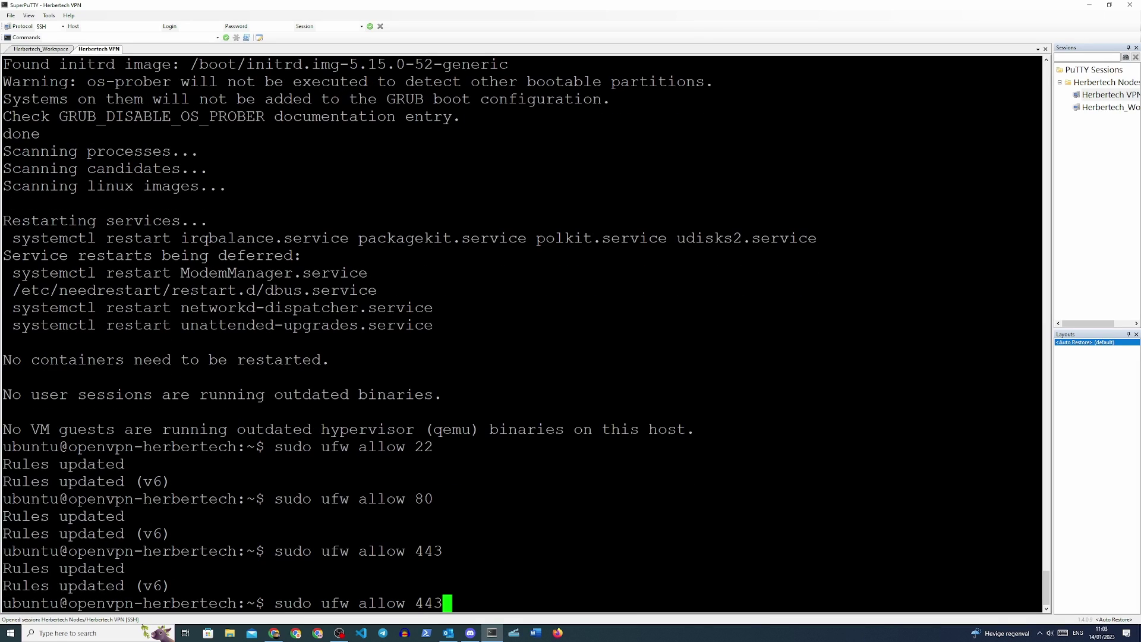
key(BackSpace)
key(BackSpace)
key(BackSpace)
text(943)
key(Return)
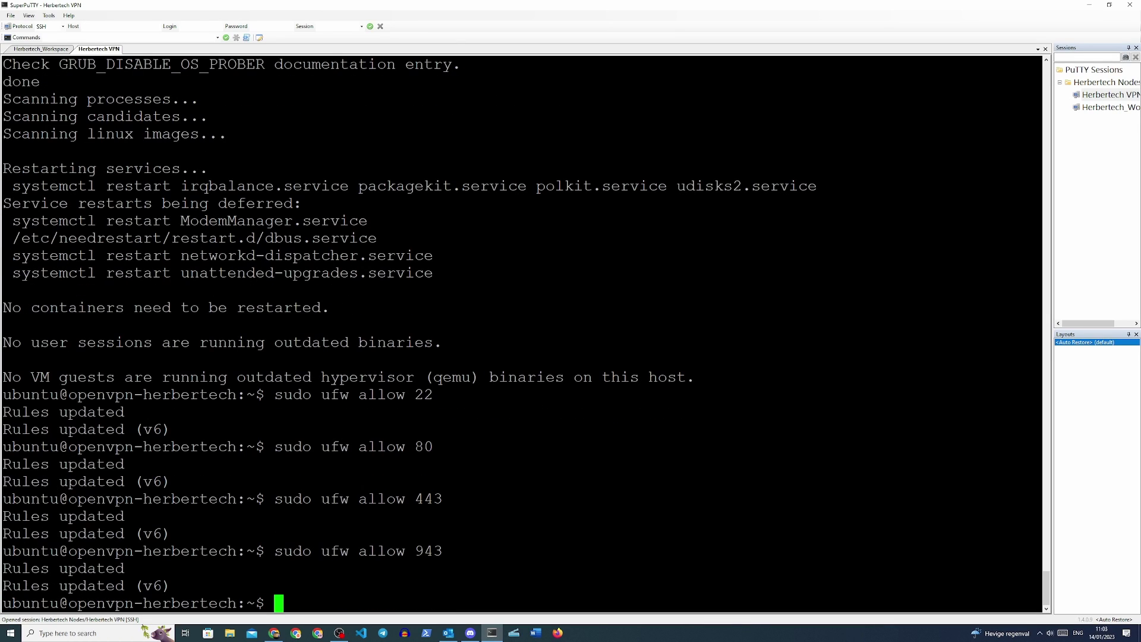
key(Up)
key(BackSpace)
key(BackSpace)
key(BackSpace)
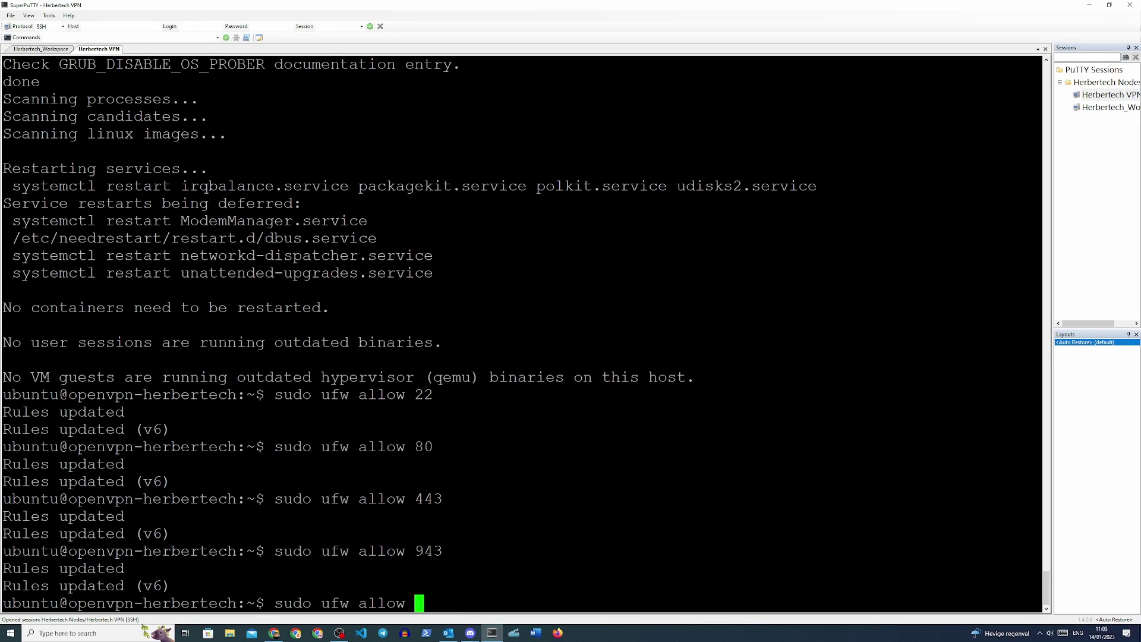
text(1194/udp)
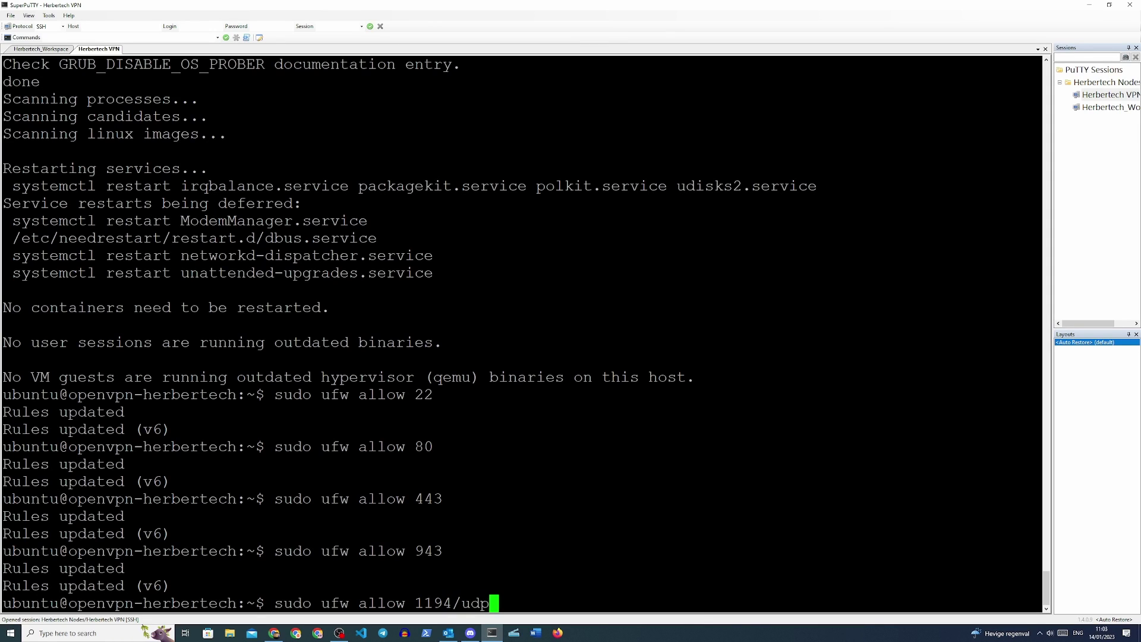
key(Return)
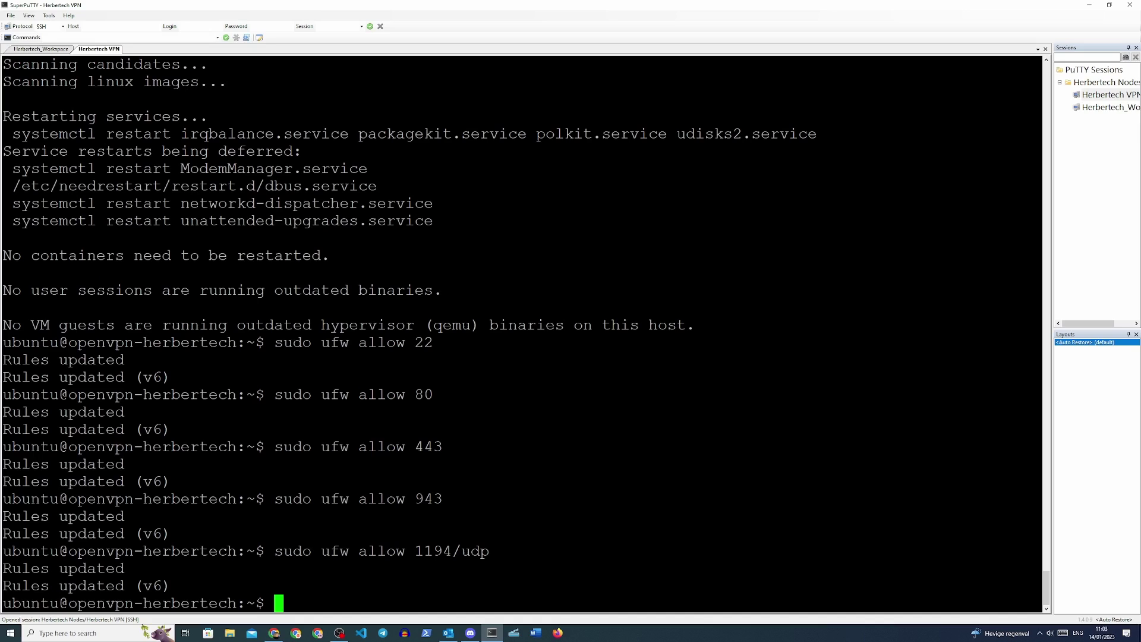
- Enable the firewall with 'sudo ufw enable', confirming with y
text(sudo ufw enable)
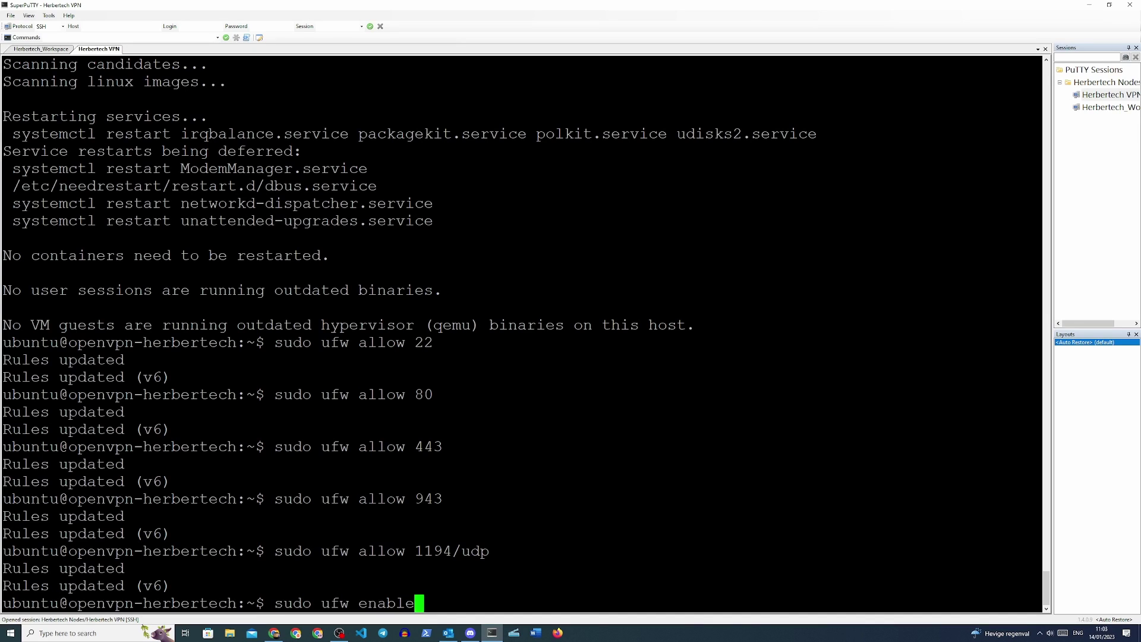
key(Return)
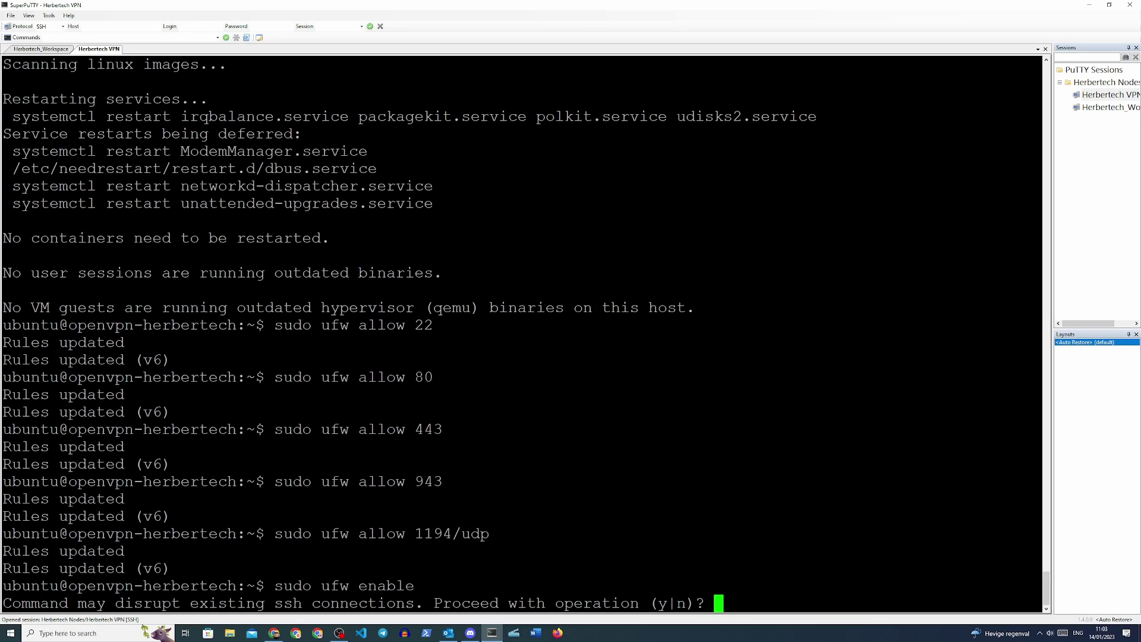
text(y)
key(Return)
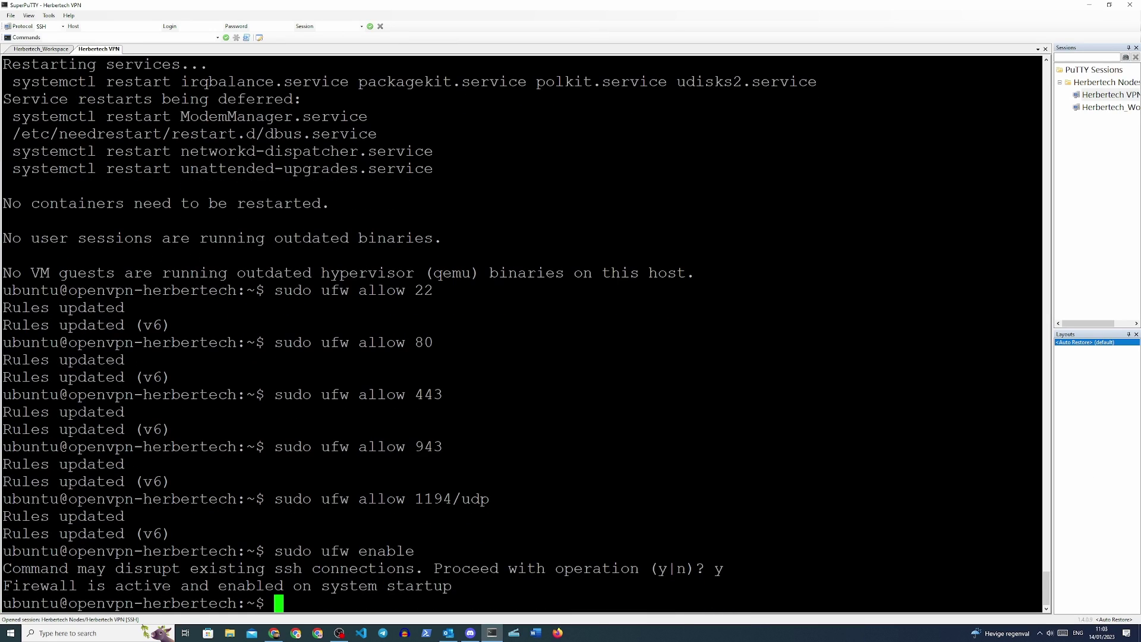
key(alt+Tab)
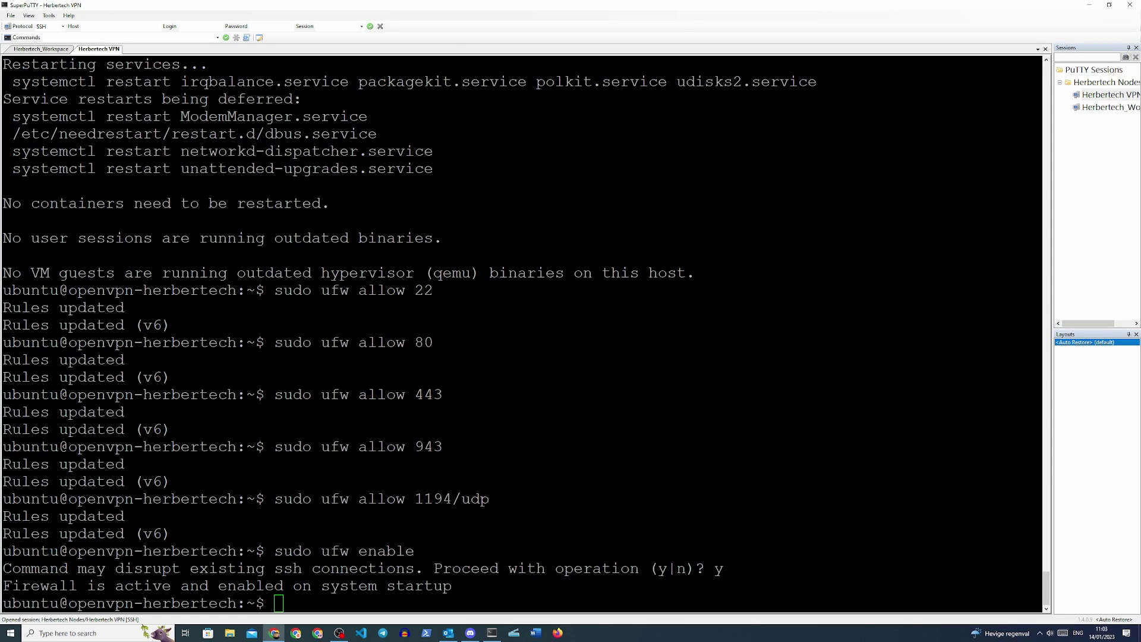
- Install ca-certificates, wget, net-tools and gnupg, then add the OpenVPN repository key and source list
key(alt+Tab)
text(sudo apt update && sudo apt -y install ca-certificates wget net-tools gnupg)
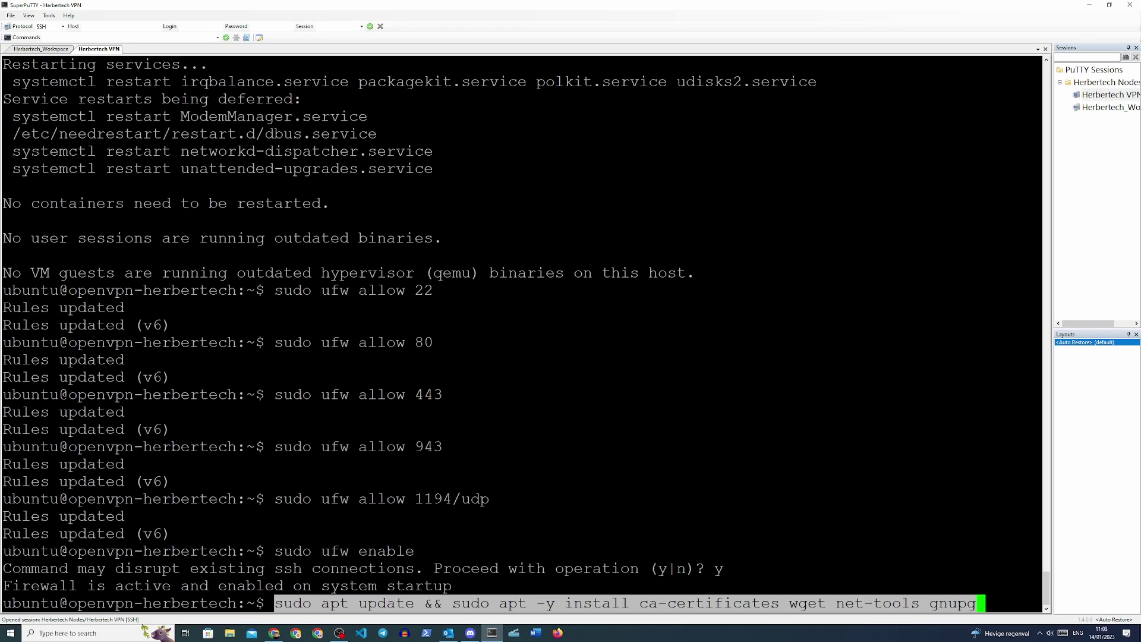
key(Return)
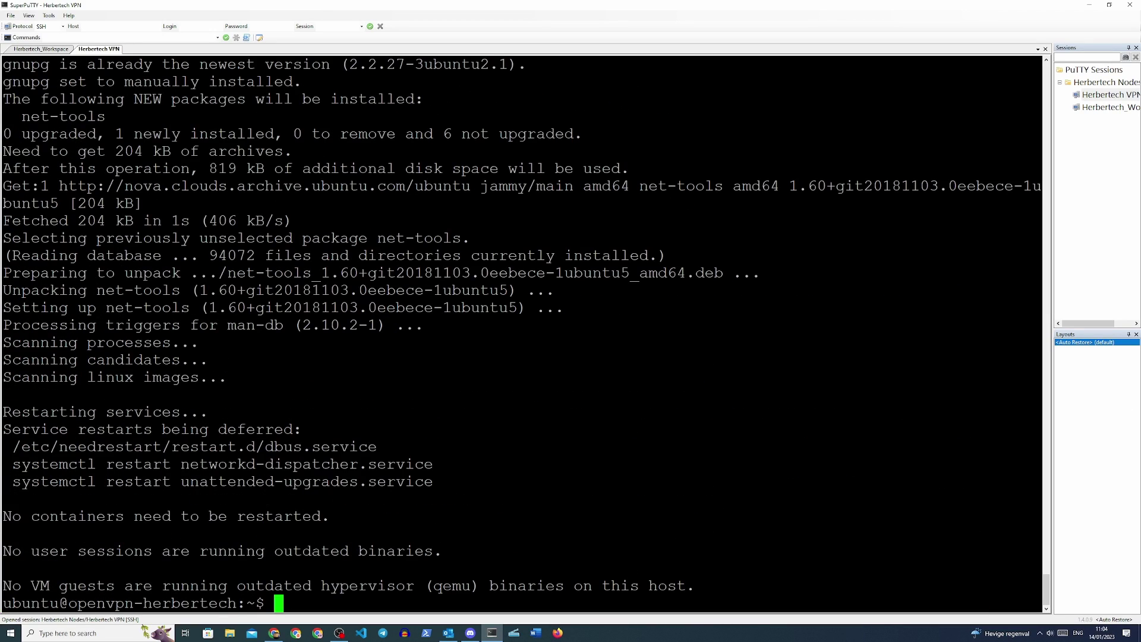
text(sudo wget https://as-repository.openvpn.net/as-repo-public.asc -qO /etc/apt/trusted.gpg.d/as-repository.asc)
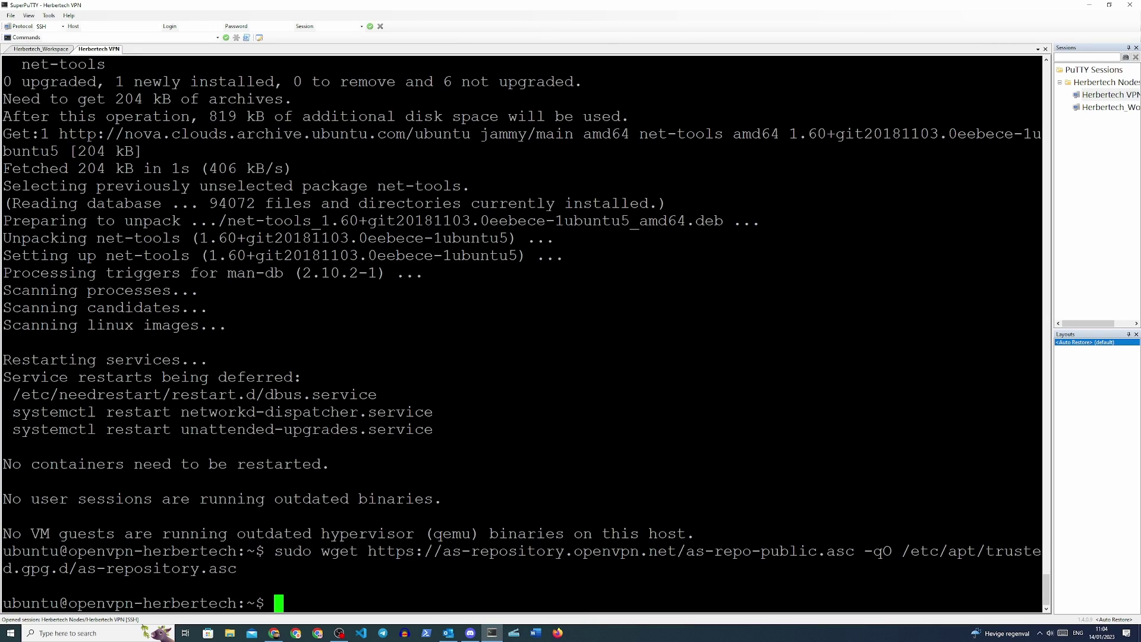
text(echo "deb [arch=amd64 signed-by=/etc/apt/trusted.gpg.d/as-repository.asc] http://as-repository.openvpn.net/as/debian jammy main" | sudo tee -a /etc/apt/sources.list.d/openvpn-as-repo.list)
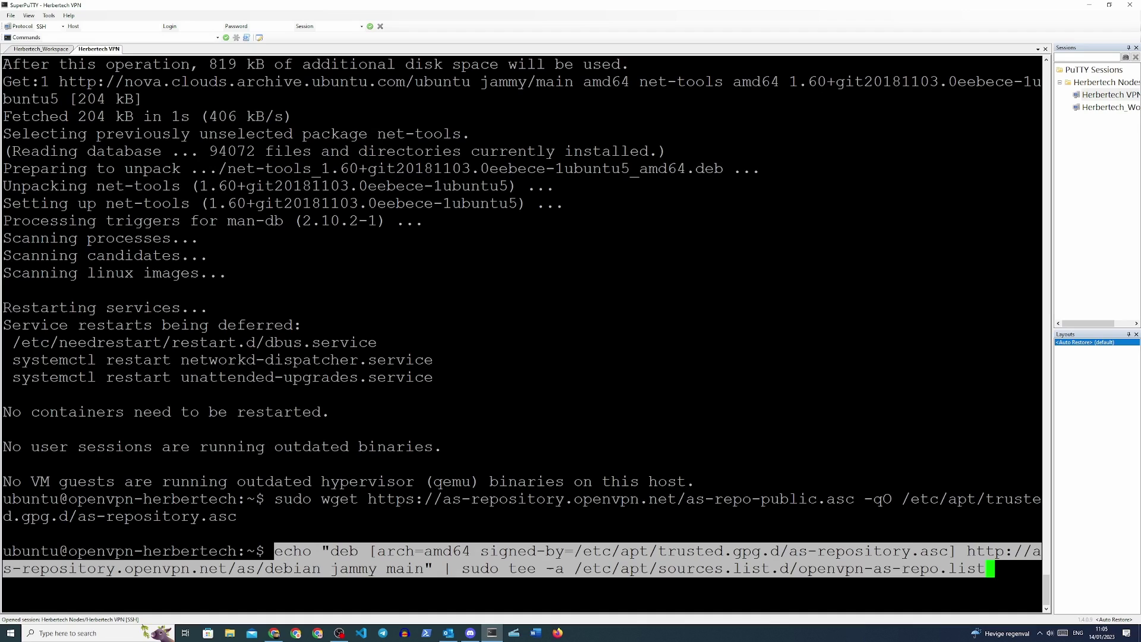
key(Return)
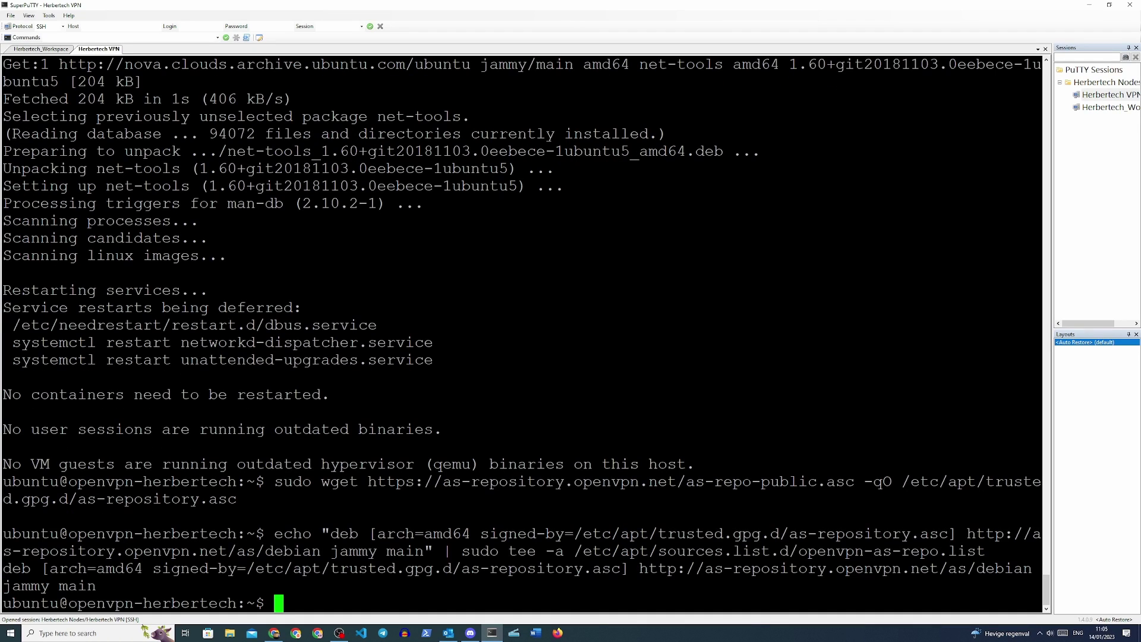
- Start the apt install of the openvpn-as package
key(alt+Tab)
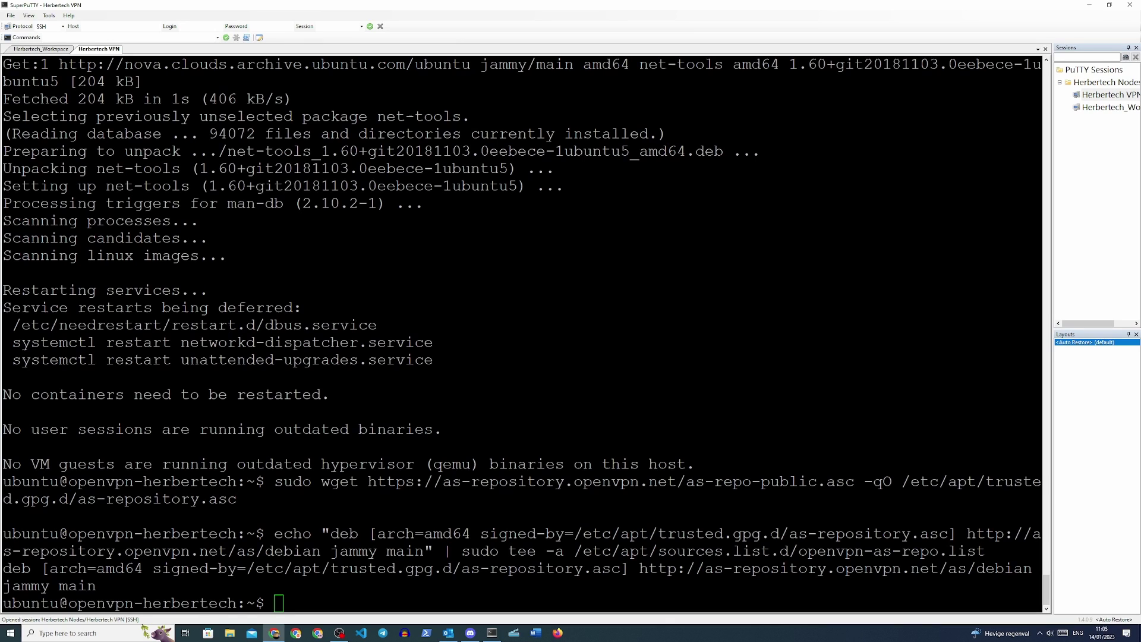
key(alt+Tab)
text(sudo apt update && sudo apt -y install openvpn-as >> output-$(date +"%Y%m%d%H%M").log)
key(Return)
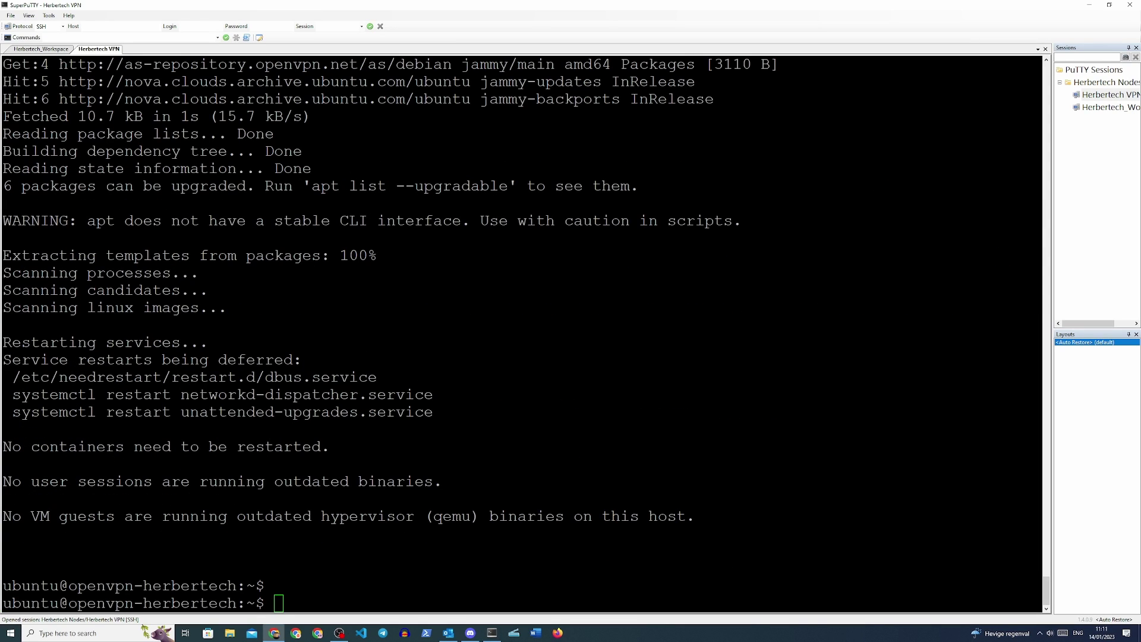
- Install certbot with 'sudo apt install certbot', answering Y
text(sudo apt install certbot)
key(Return)
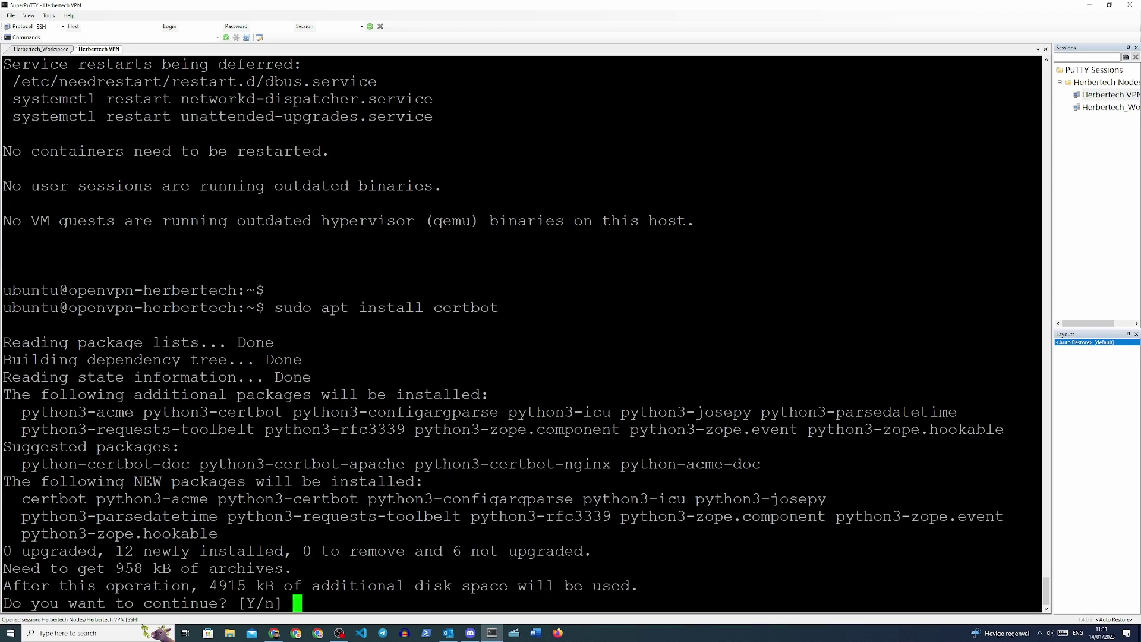
key(Return)
- Run the certbot standalone certonly request for openvpn-test.herbertech.com
text(sudo certbot certonly --standalone --preferred-challenges http -d your.domain.name)
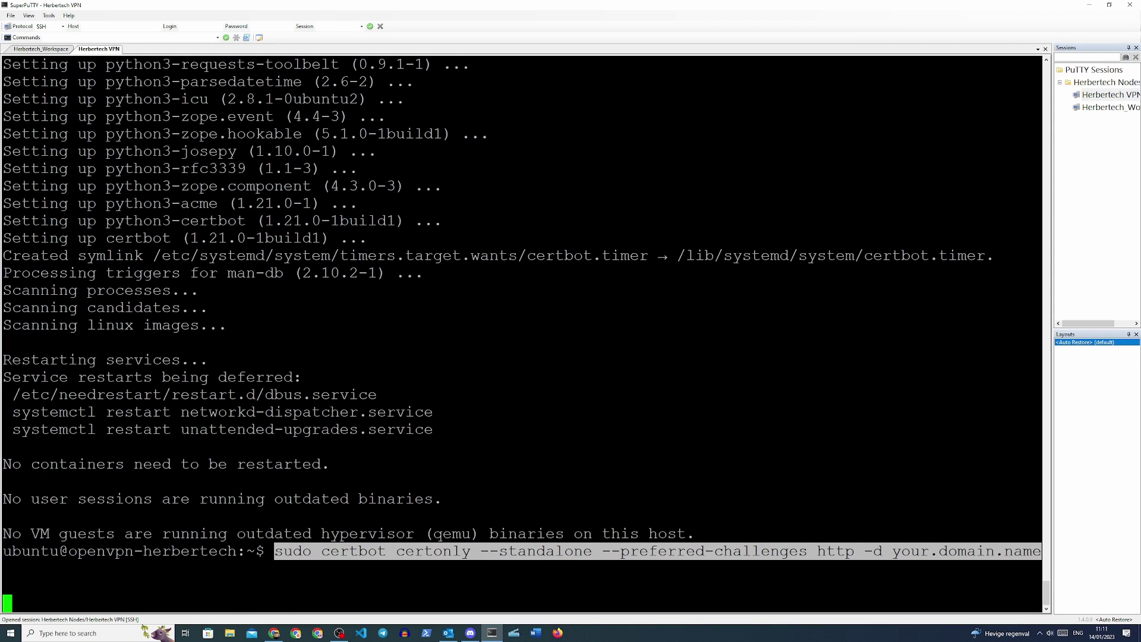
key(BackSpace)
key(BackSpace)
key(BackSpace)
key(BackSpace)
key(BackSpace)
key(BackSpace)
key(BackSpace)
key(BackSpace)
key(BackSpace)
key(BackSpace)
key(BackSpace)
key(BackSpace)
key(BackSpace)
key(BackSpace)
key(BackSpace)
key(BackSpace)
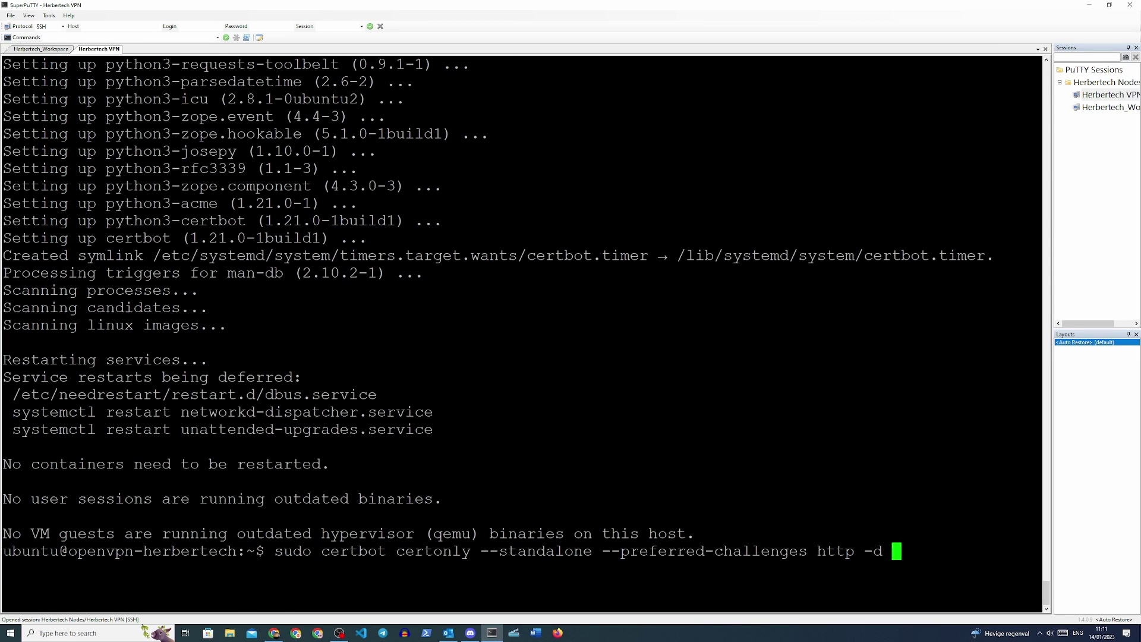
text(vpn-test.herbertech.c)
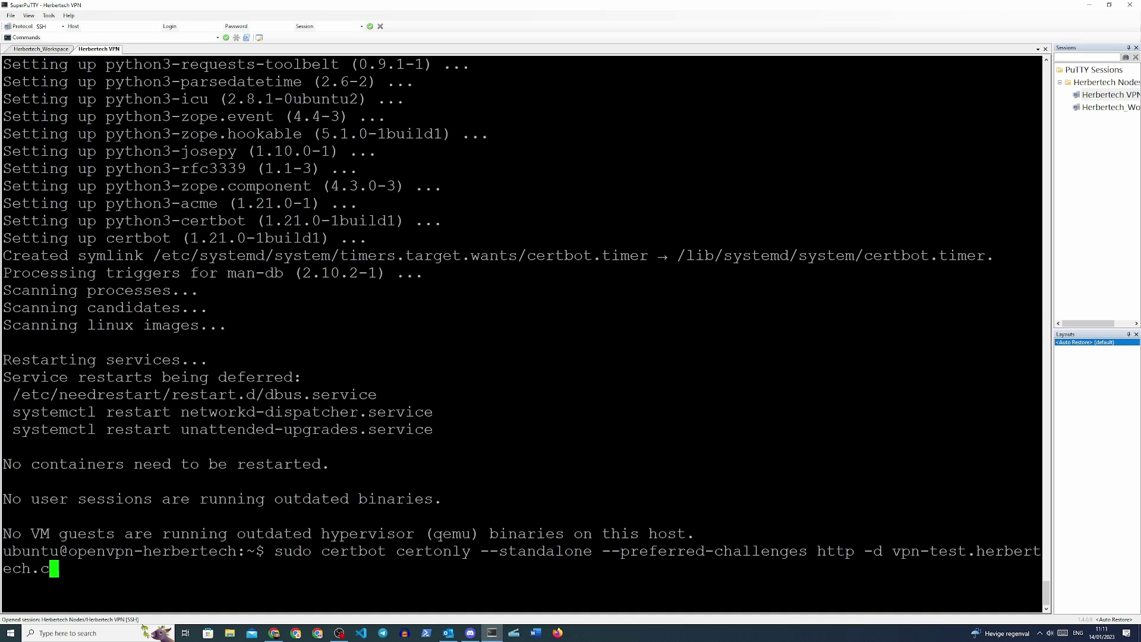
text(om)
key(alt+Tab)
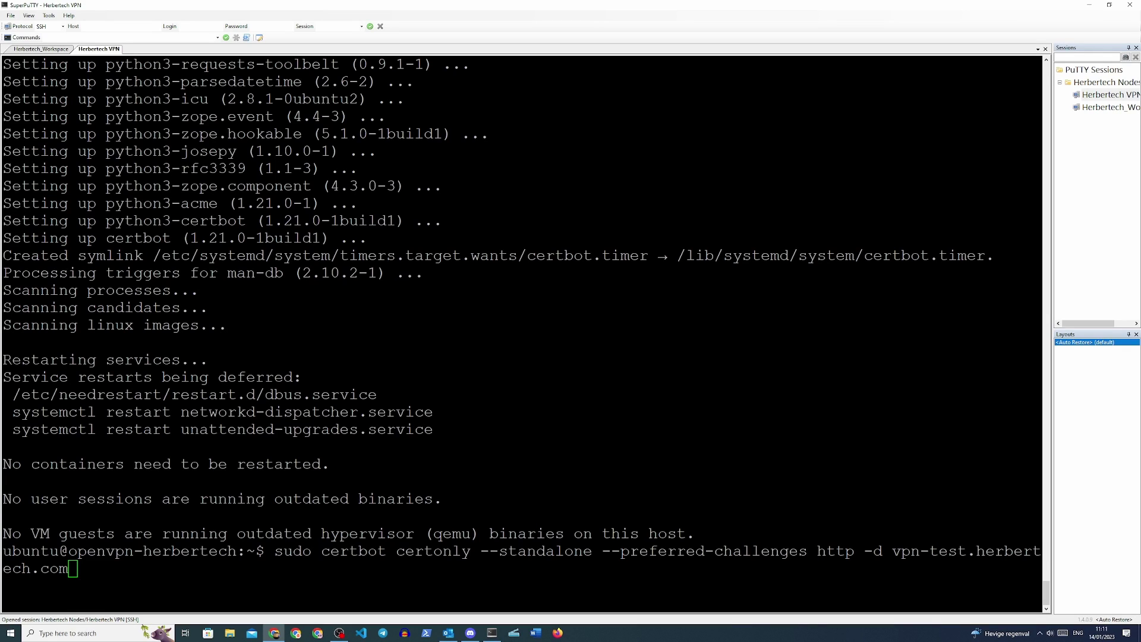
key(alt+Tab)
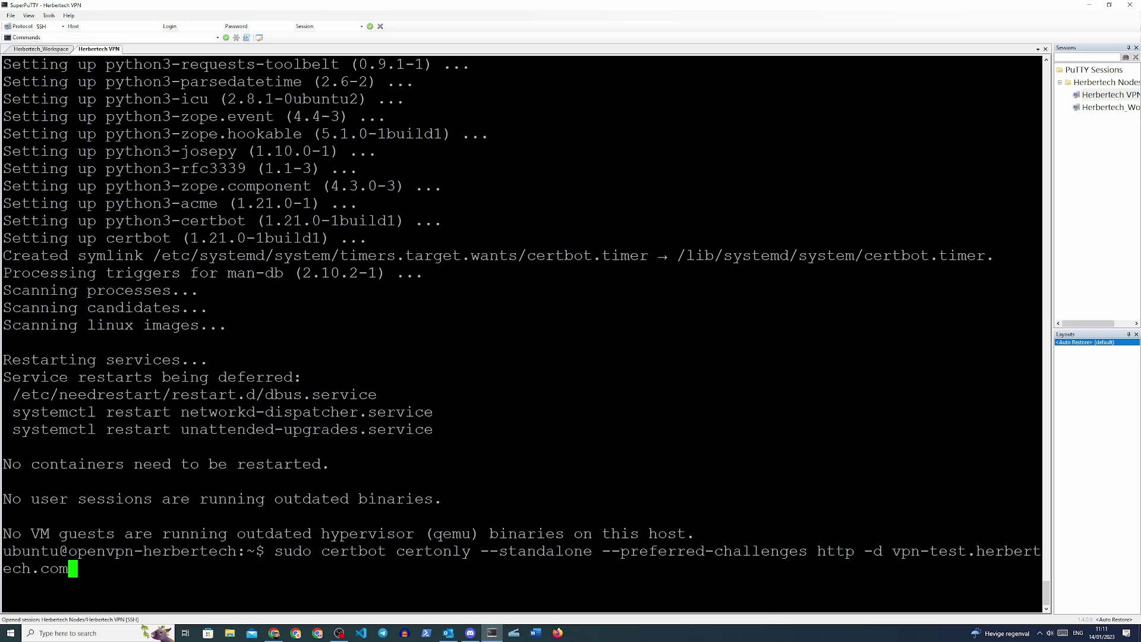
key(Left)
key(Left)
key(Left)
key(Left)
key(Left)
key(Left)
key(Left)
key(Left)
key(Left)
key(Left)
key(Left)
key(Left)
key(Left)
key(Left)
key(Left)
key(Left)
key(Left)
key(Left)
key(Left)
key(Left)
text(open)
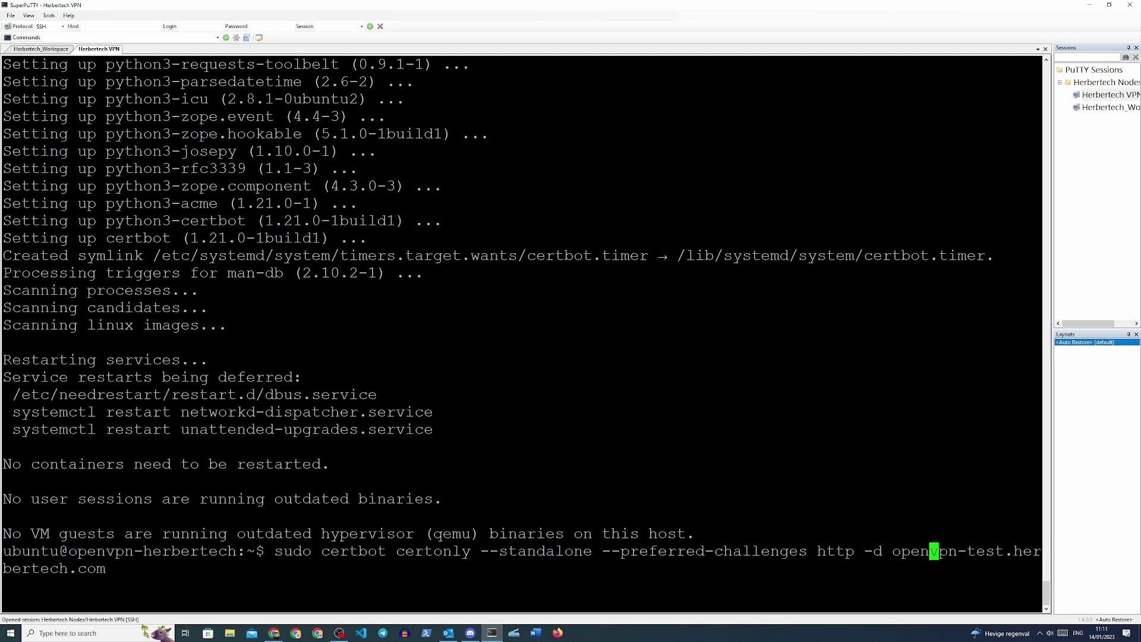
key(Return)
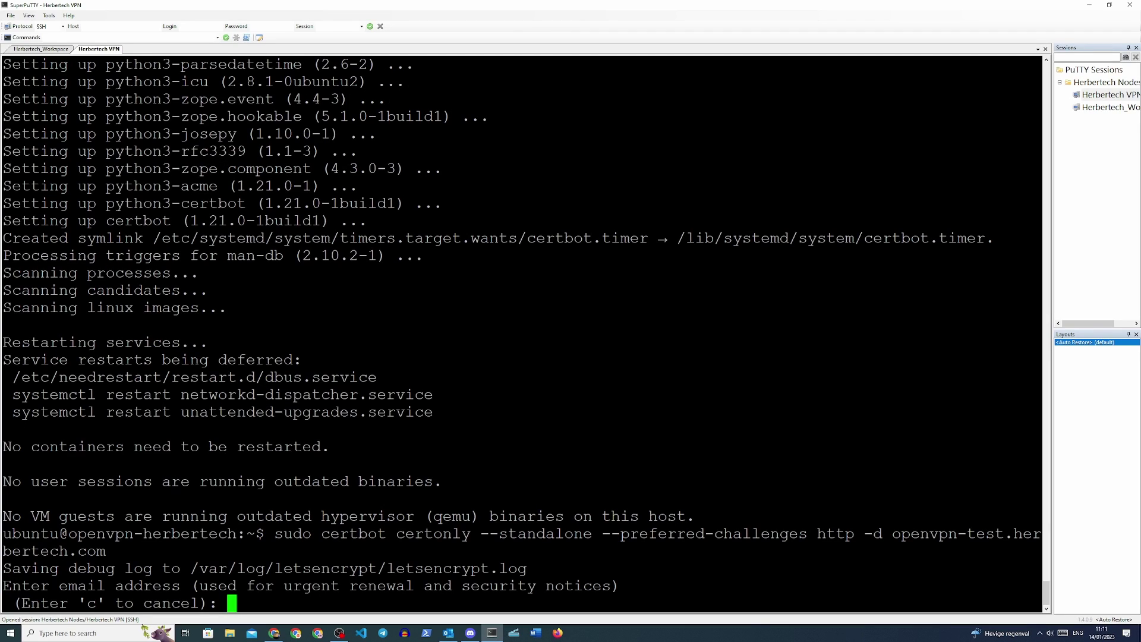
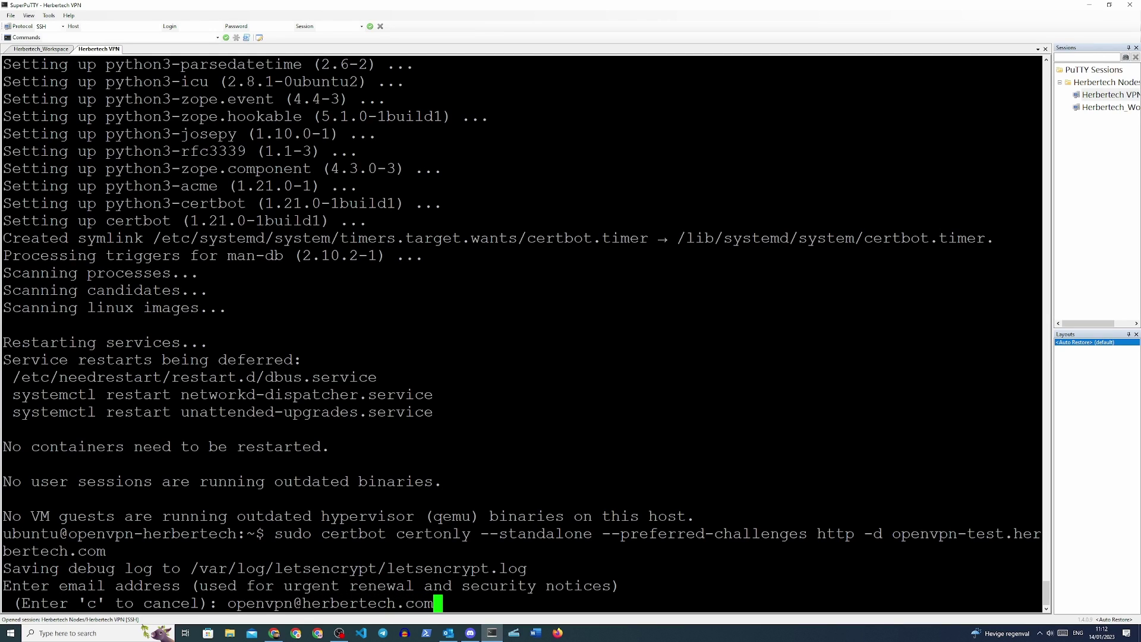
- Enter the contact e-mail, accept the Let's Encrypt terms, and agree to share the email with the EFF
key(Return)
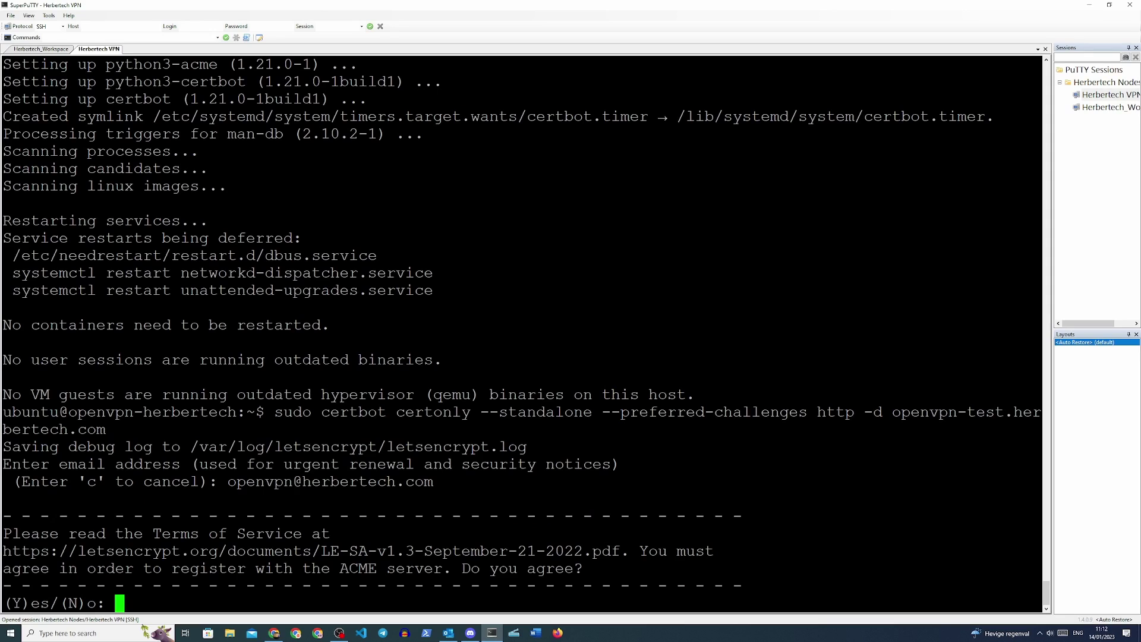
text(y)
key(Return)
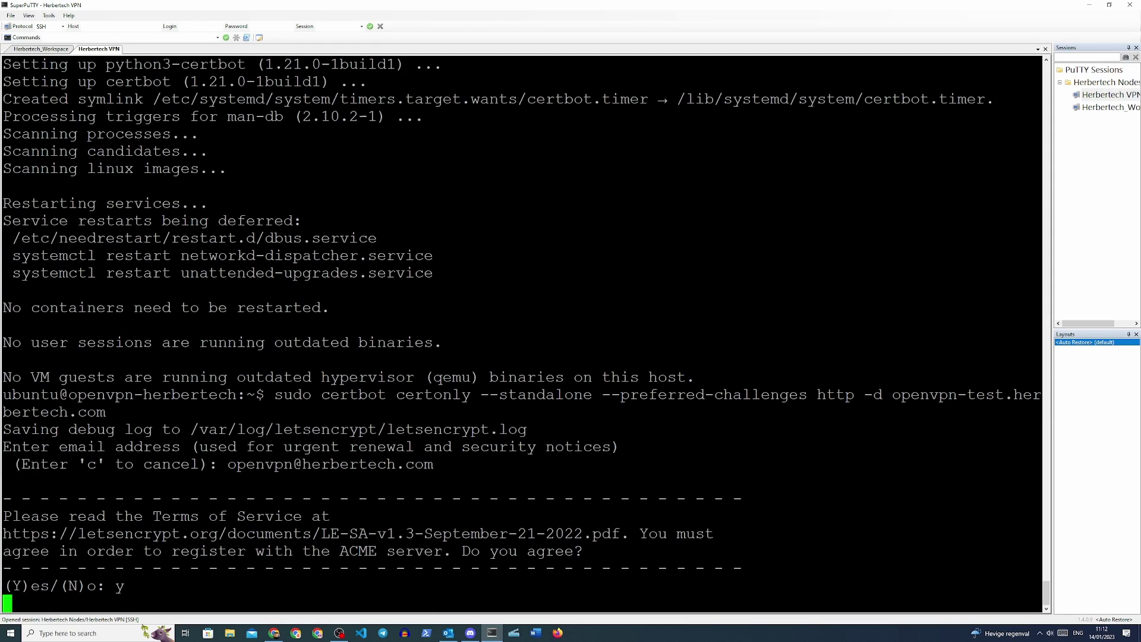
text(y)
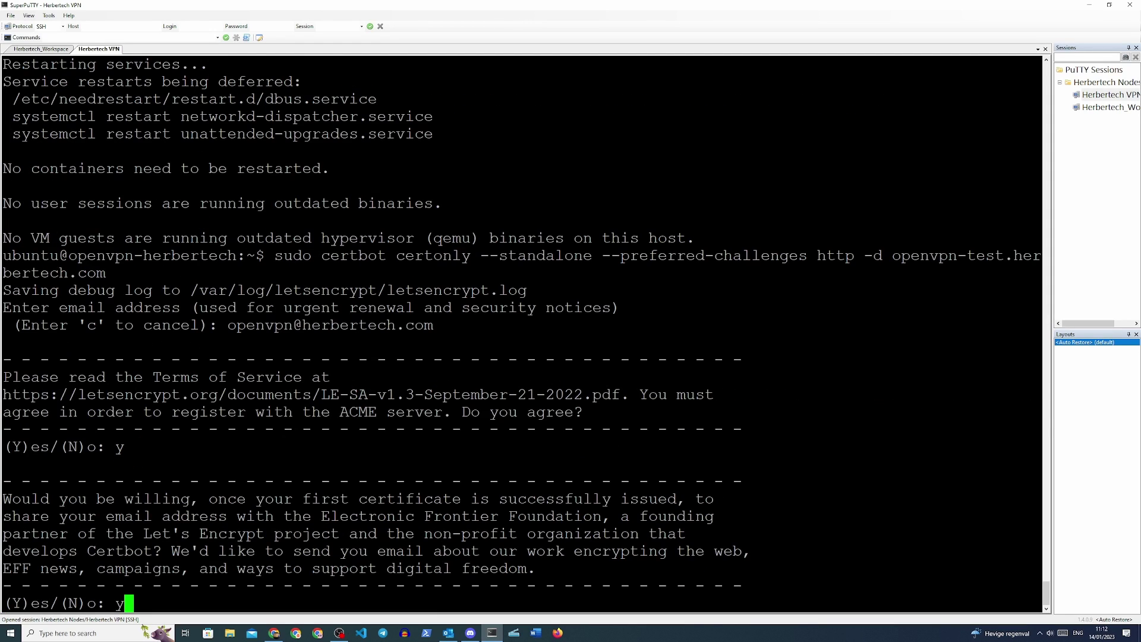
key(Return)
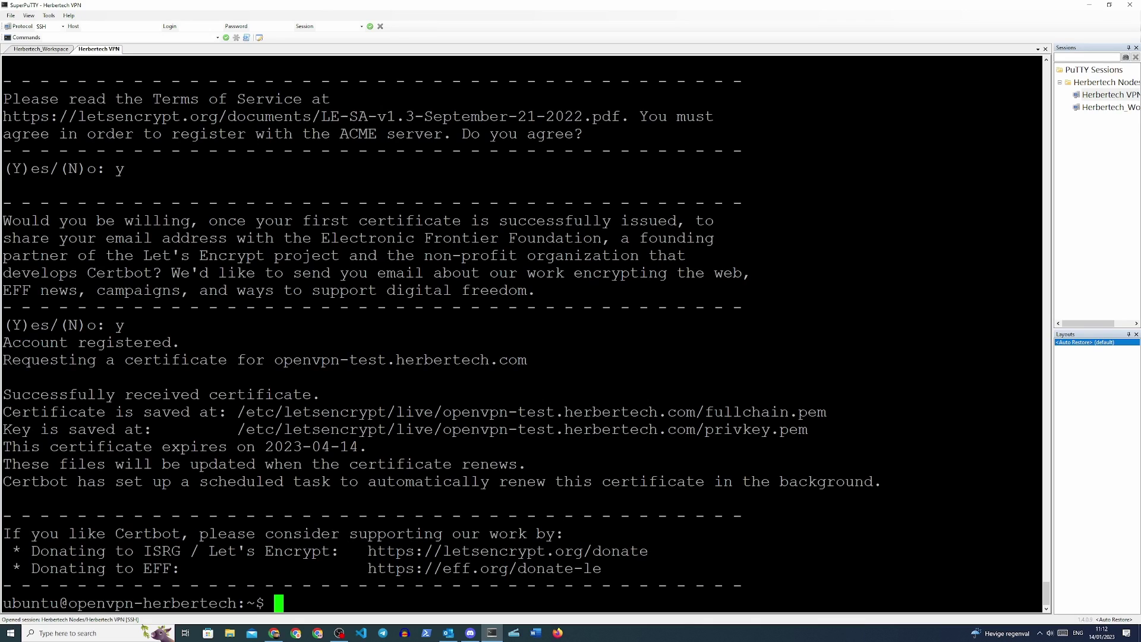
- Open the output-202301141005.log install log in vim and jump to its end
text(out)
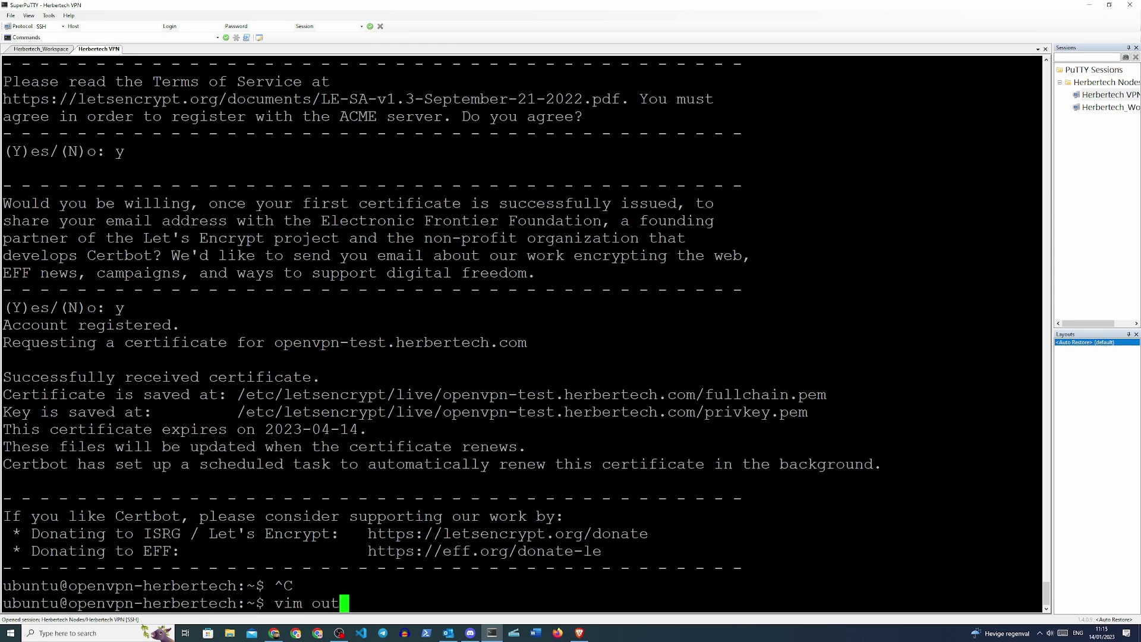
key(Tab)
key(Return)
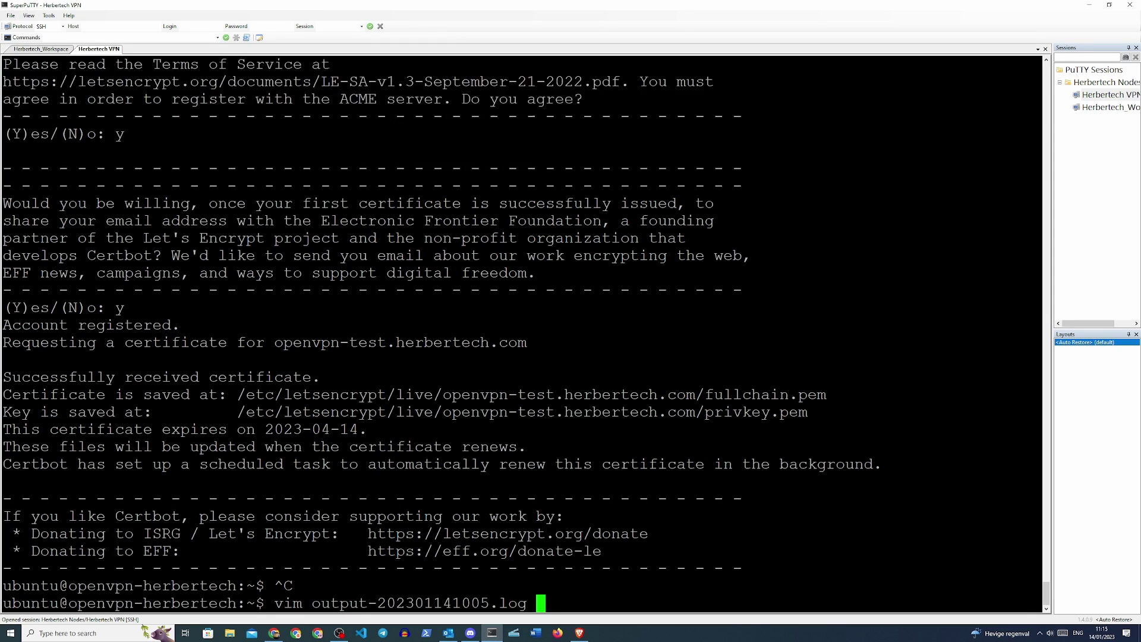
key(G)
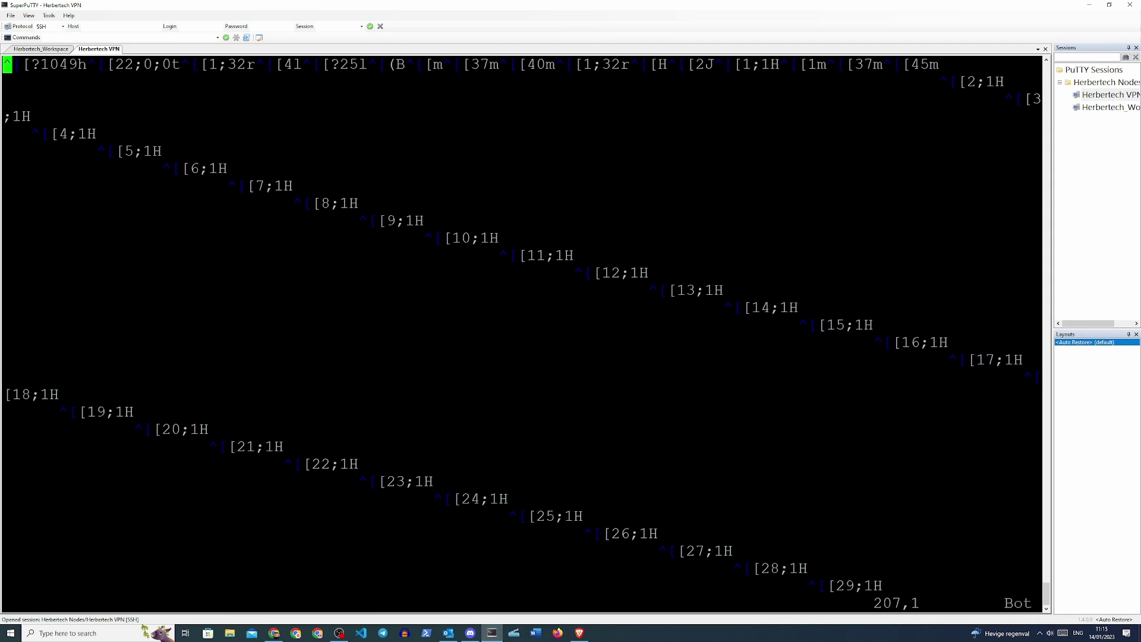
key(Up)
key(Up)
key(Up)
key(Up)
key(Up)
key(Up)
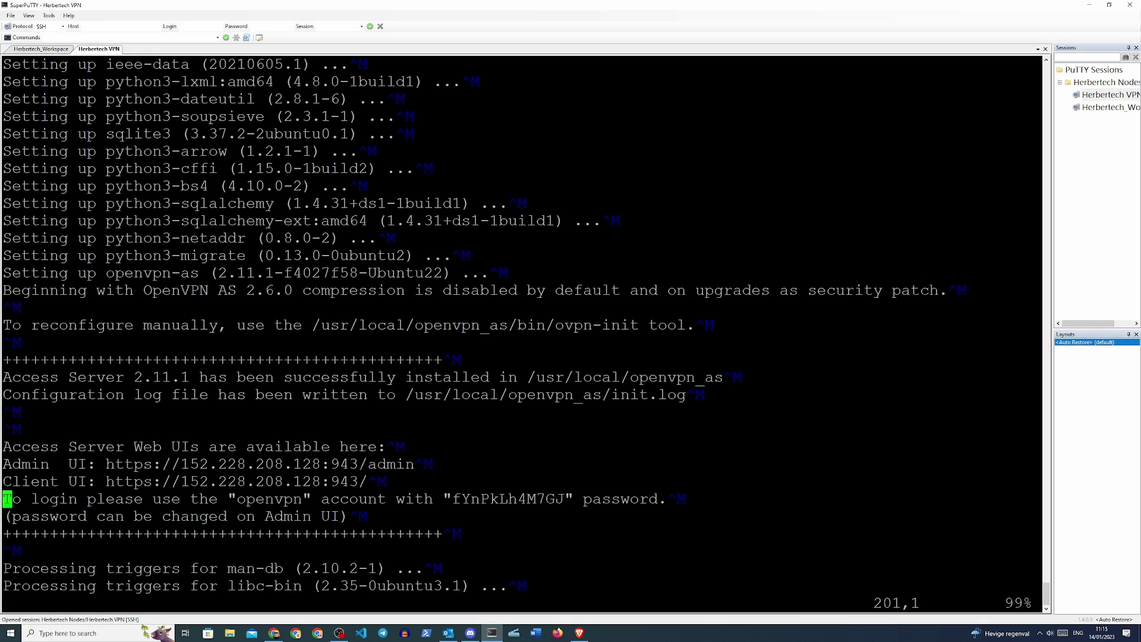
- Copy the Admin UI address from the log and switch to Brave
drag(323, 465, 383, 465)
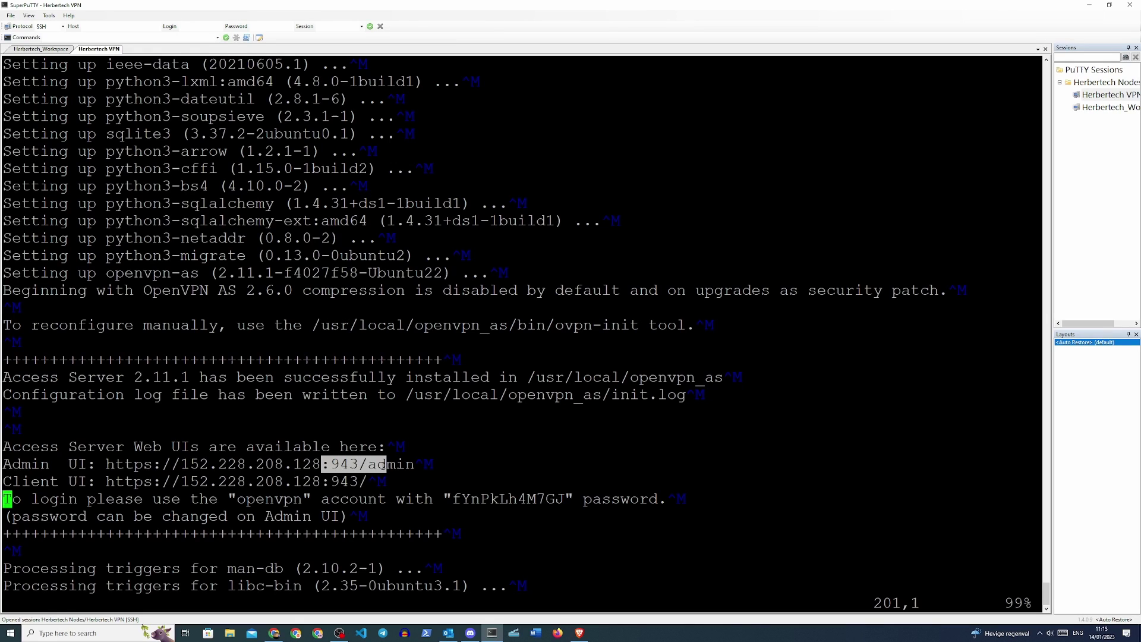
drag(105, 464, 414, 464)
key(ctrl+c)
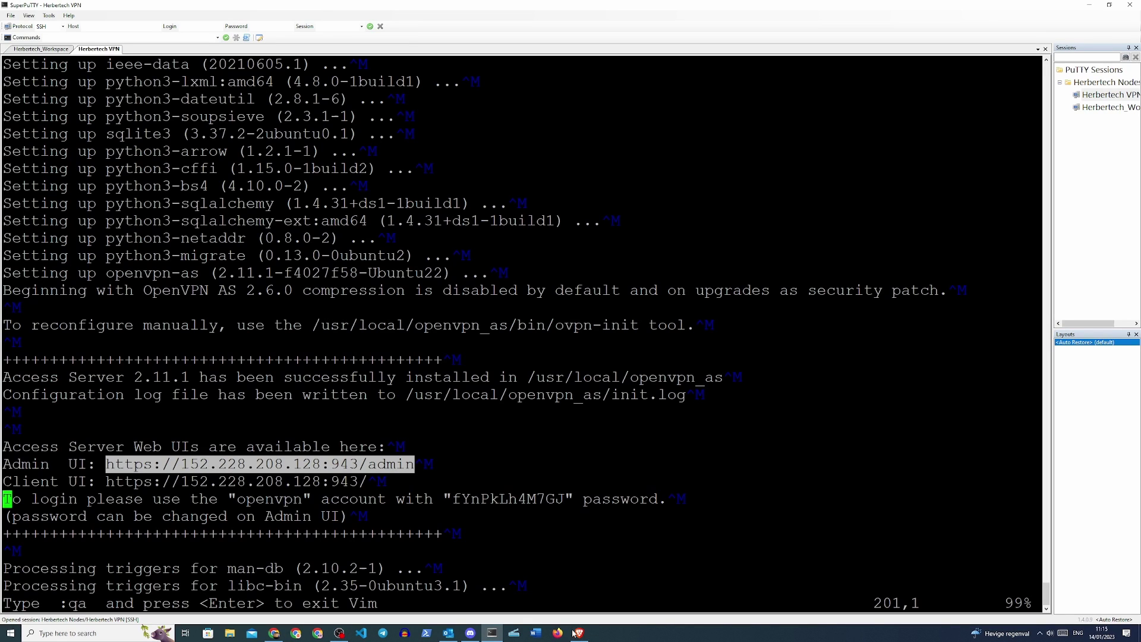
click(579, 632)
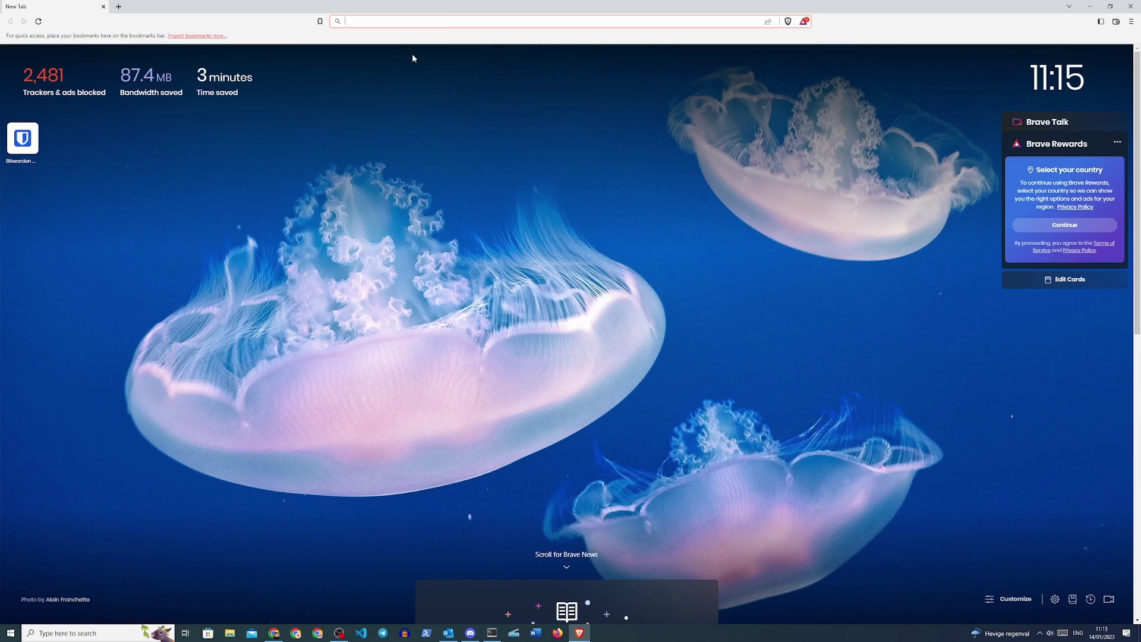
- Load the Admin UI address, proceeding past the certificate warning
key(ctrl+v)
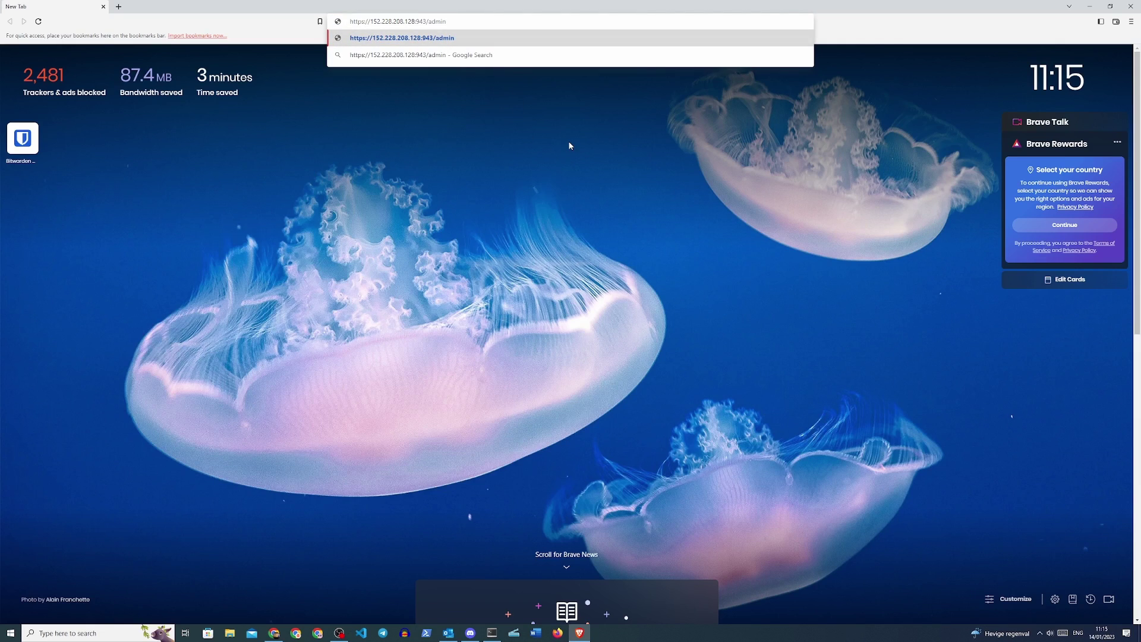
key(Return)
click(456, 253)
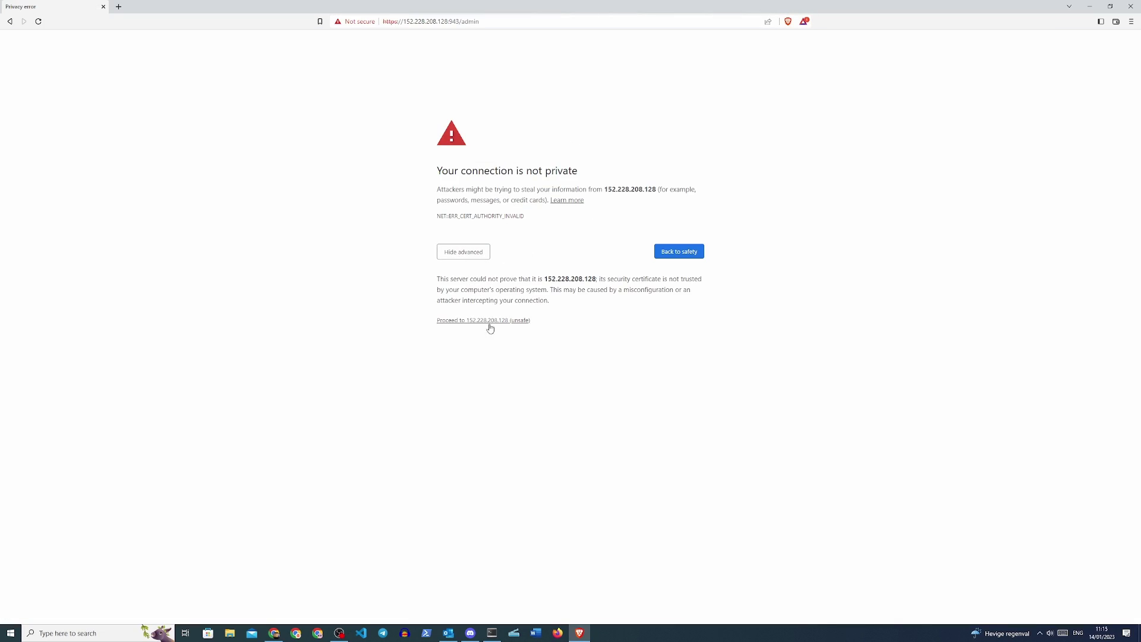
click(490, 322)
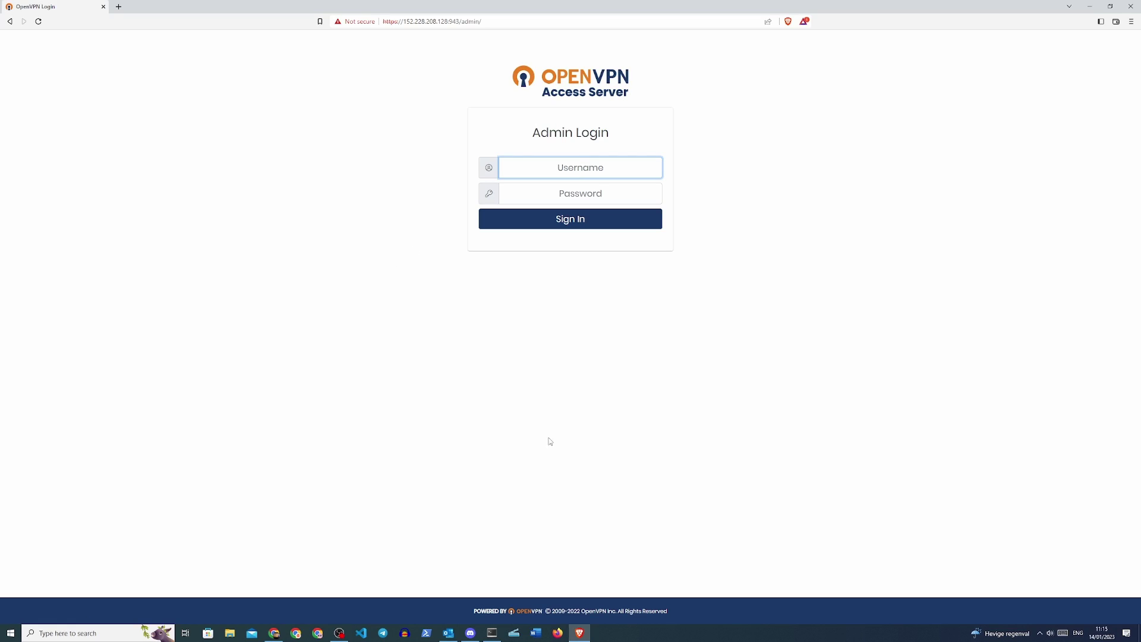
- Log in as openvpn with the generated admin password from the log and accept the licence agreement
click(492, 632)
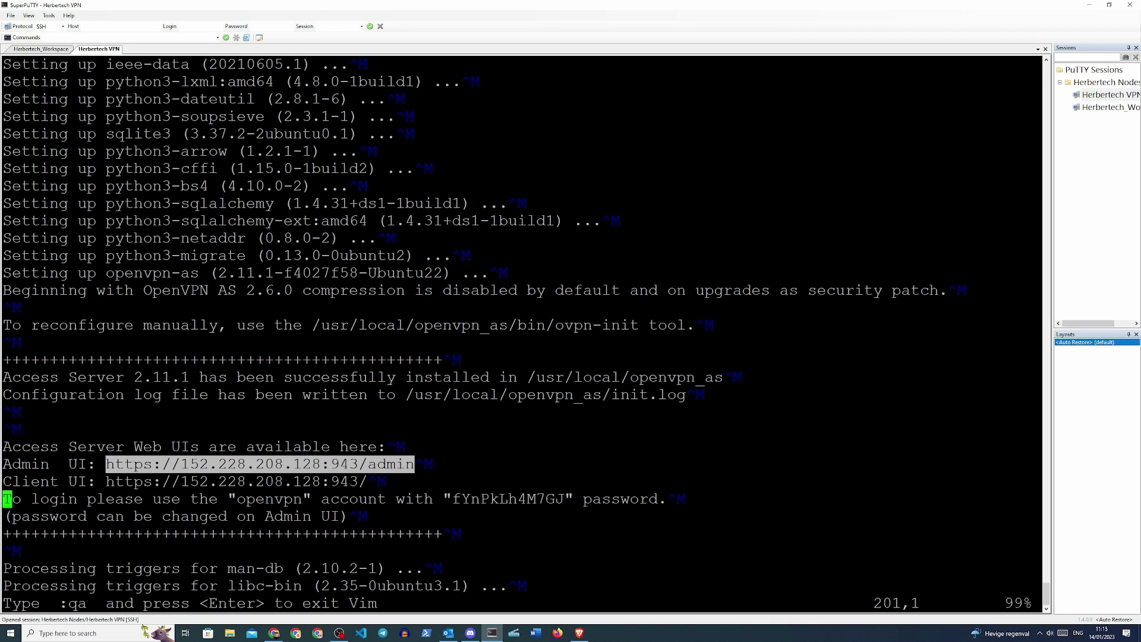
drag(452, 499, 565, 500)
click(579, 633)
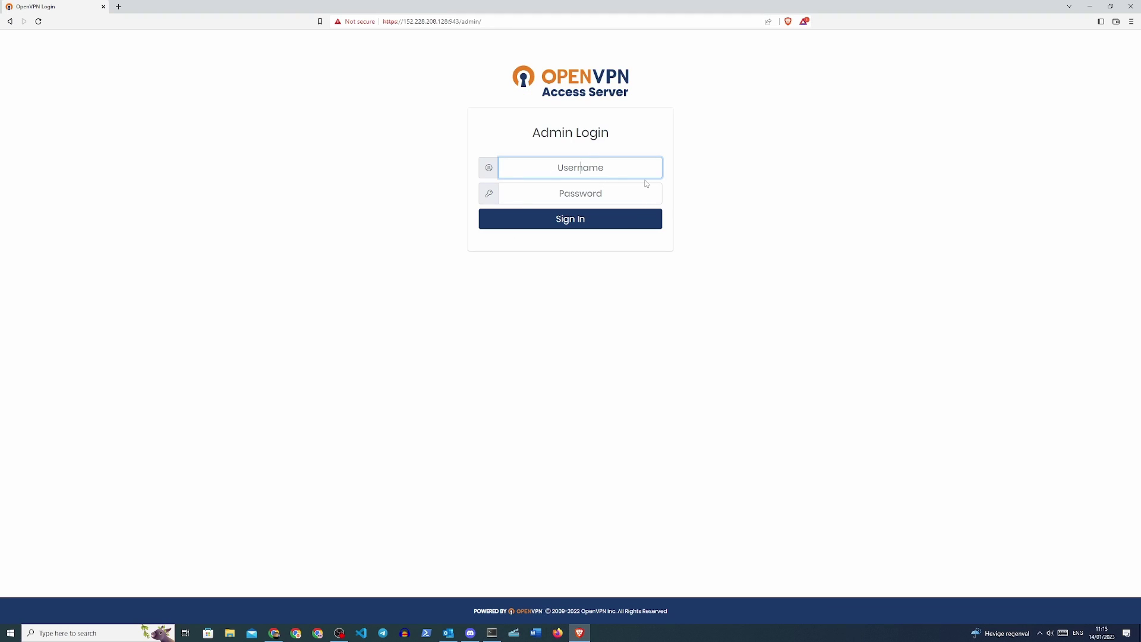
text(openvpn)
key(Tab)
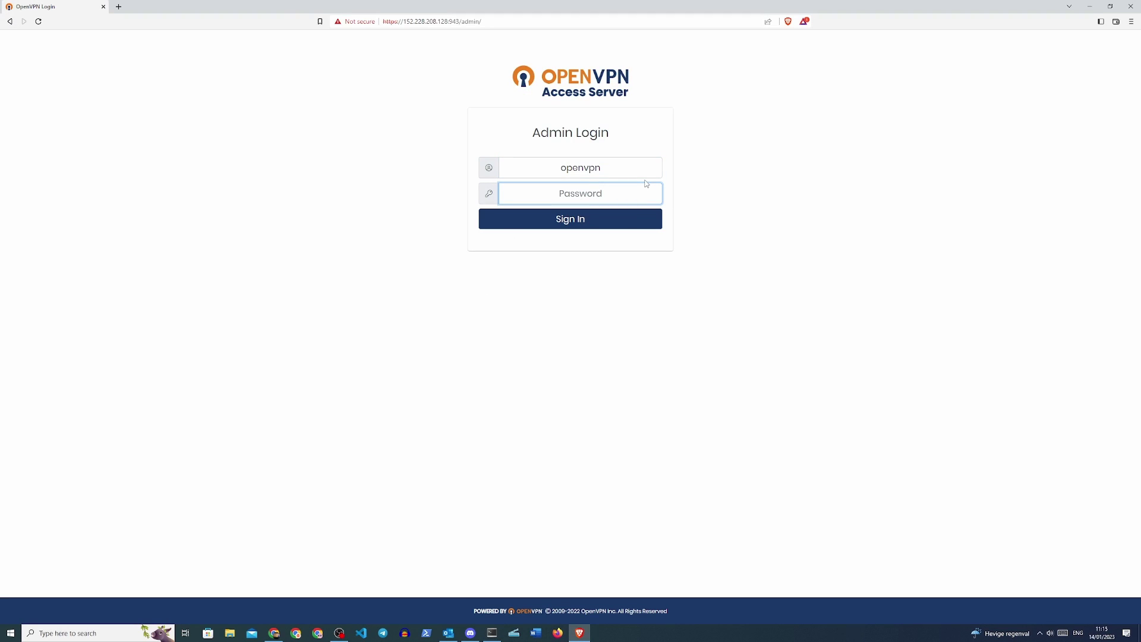
key(ctrl+v)
click(591, 221)
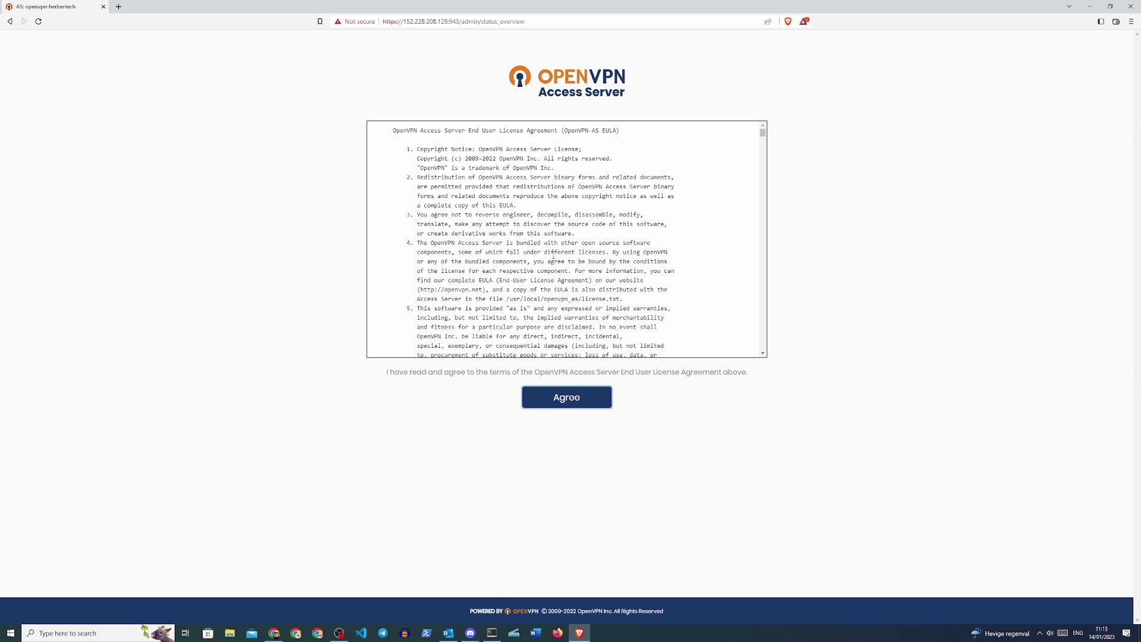
click(563, 402)
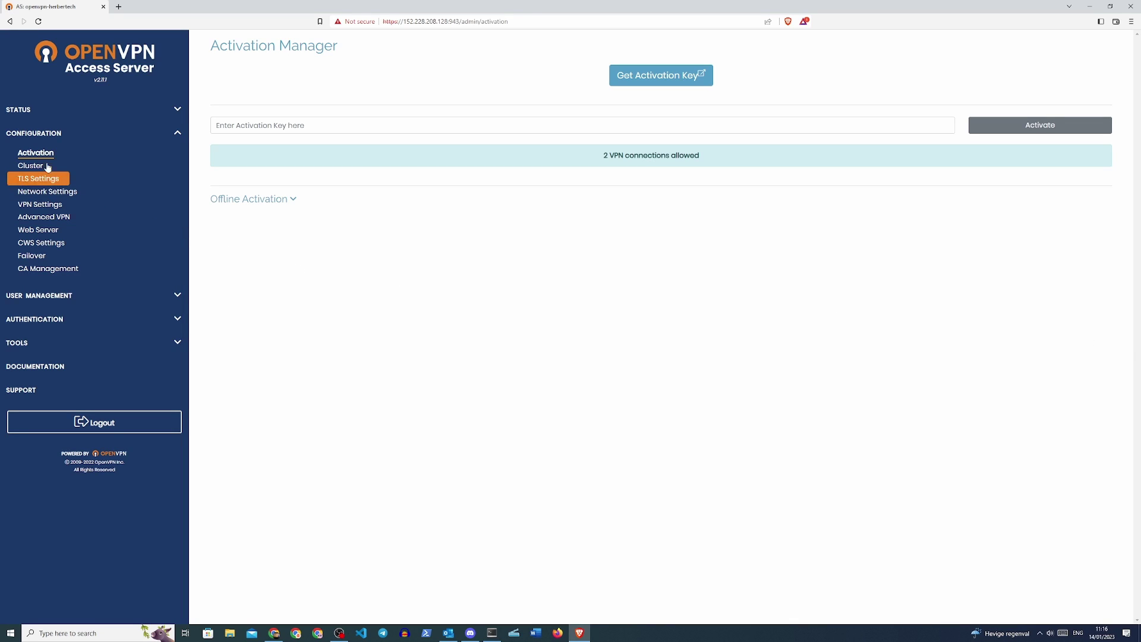
- Set the hostname to openvpn-test.herbertech.com and the VPN to listen on ens3, UDP port 1194
click(45, 192)
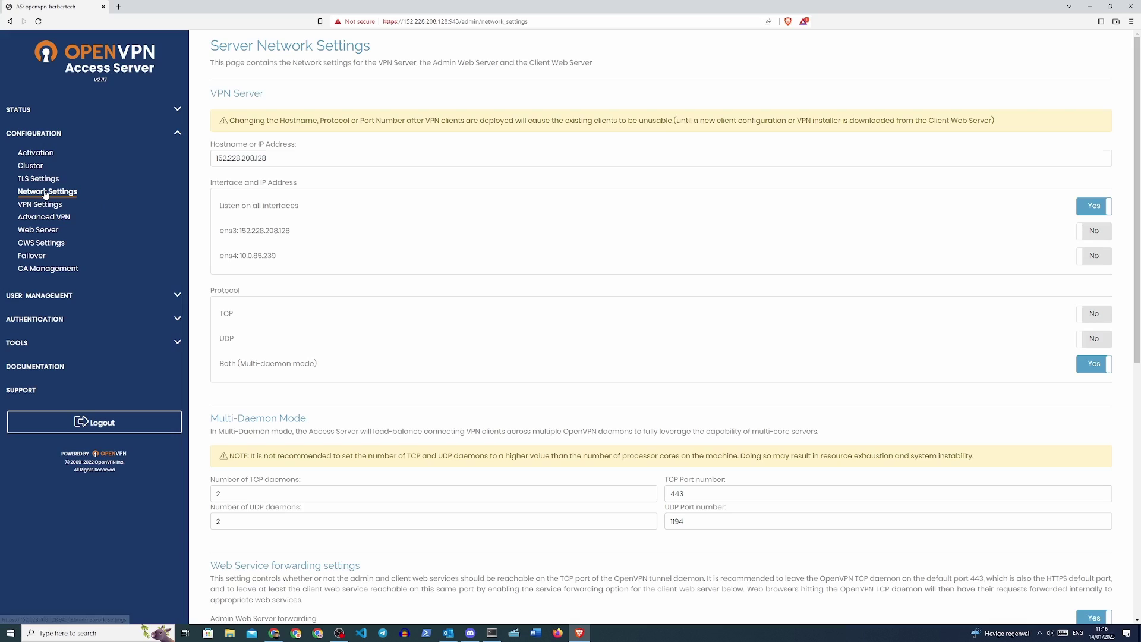
double_click(296, 159)
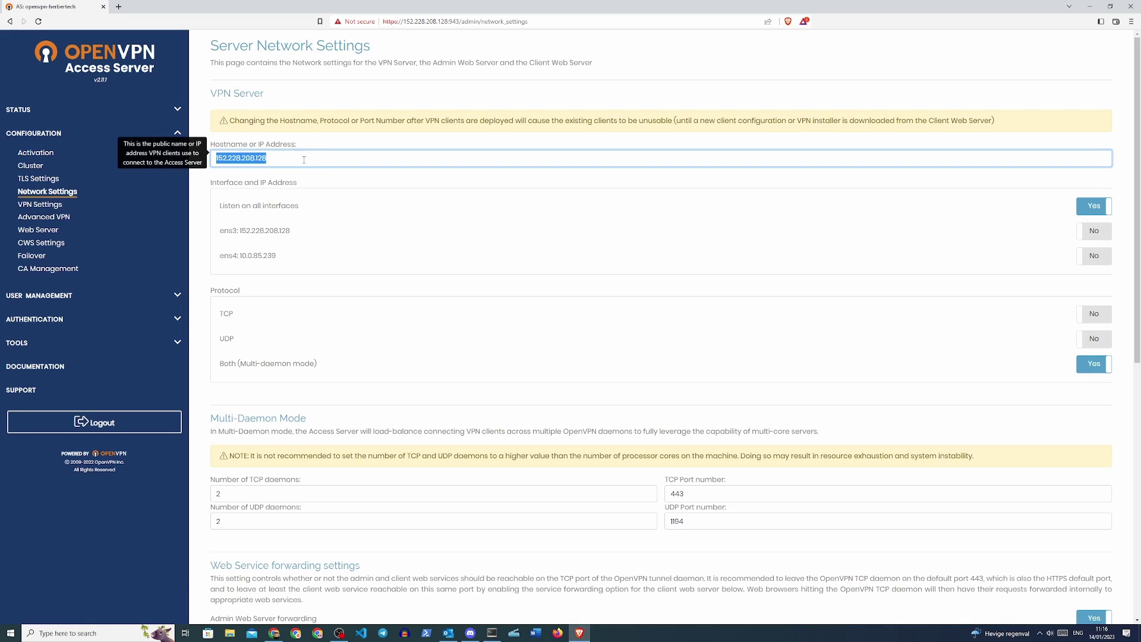
text(openvpn-test.herbertech.com)
click(1090, 234)
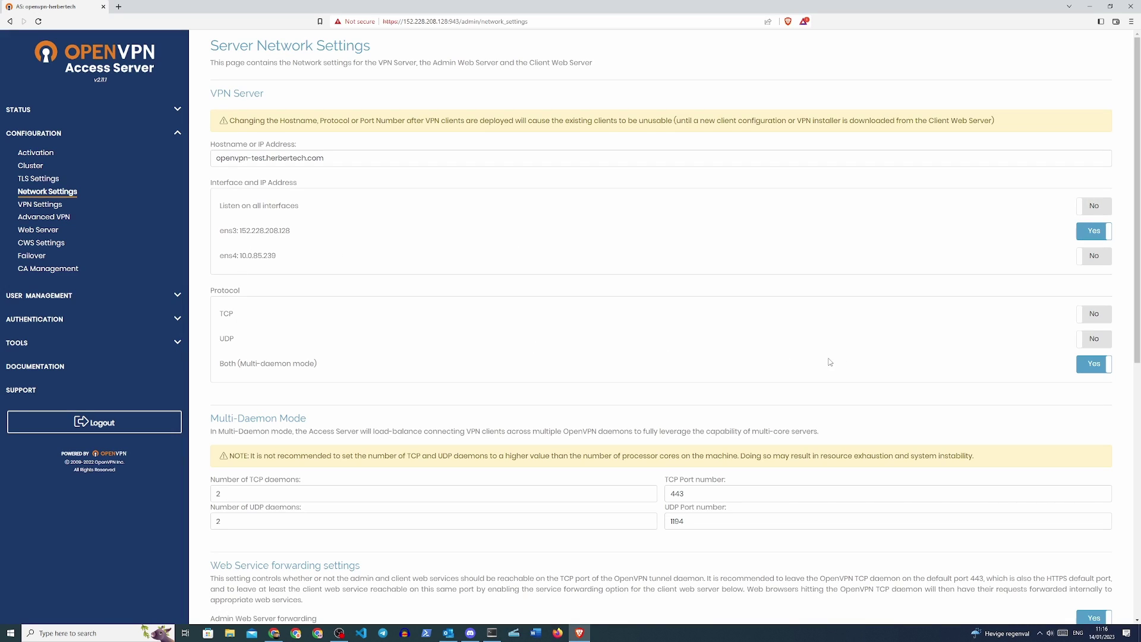
click(1094, 341)
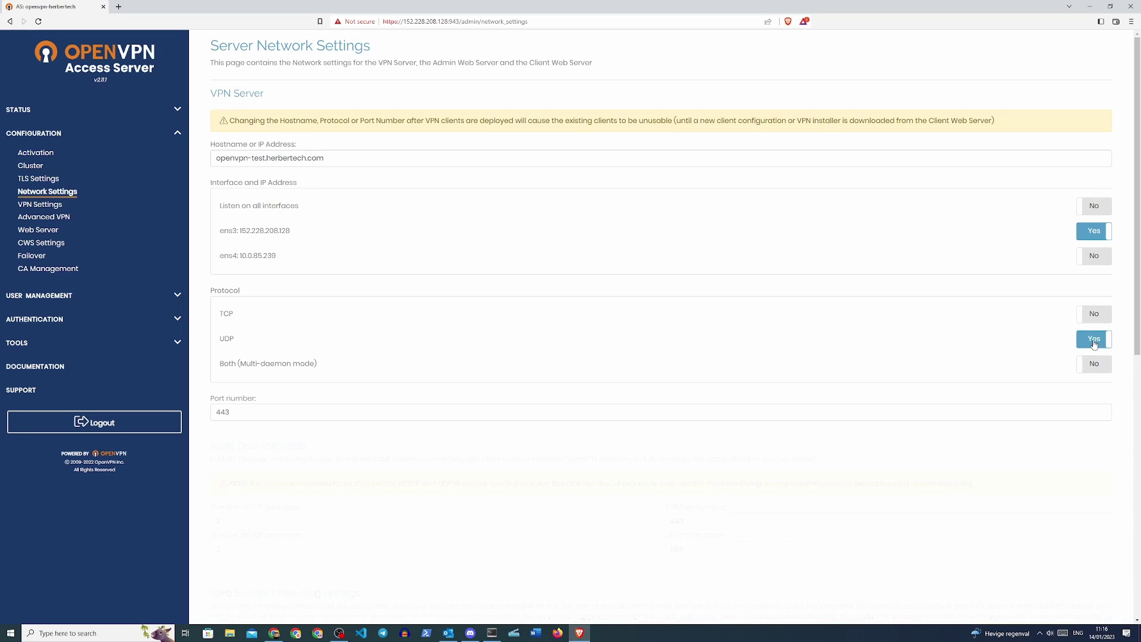
double_click(324, 413)
text(1194)
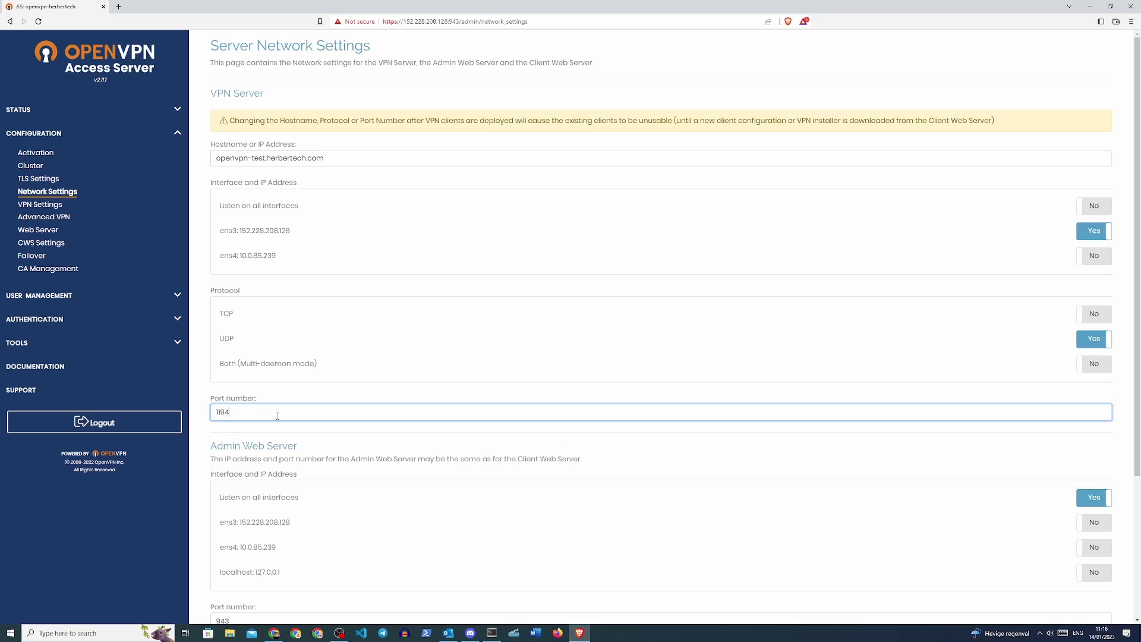
- Give the client web server its own address on ens3 at port 443 and save the settings
scroll(301, 411, down, 2)
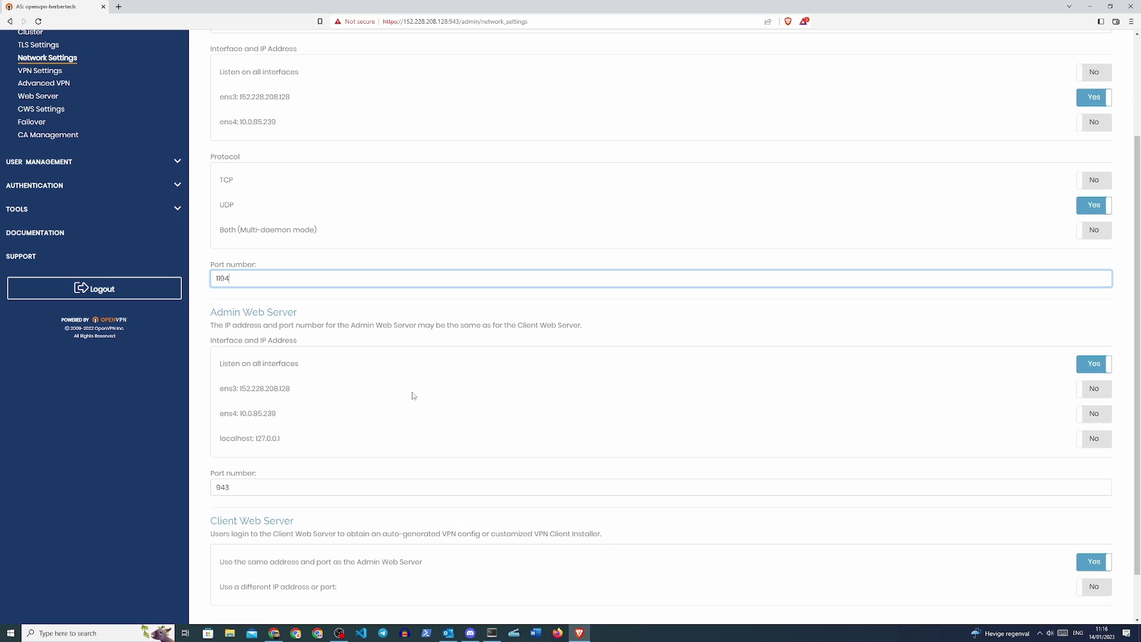
scroll(414, 396, down, 1)
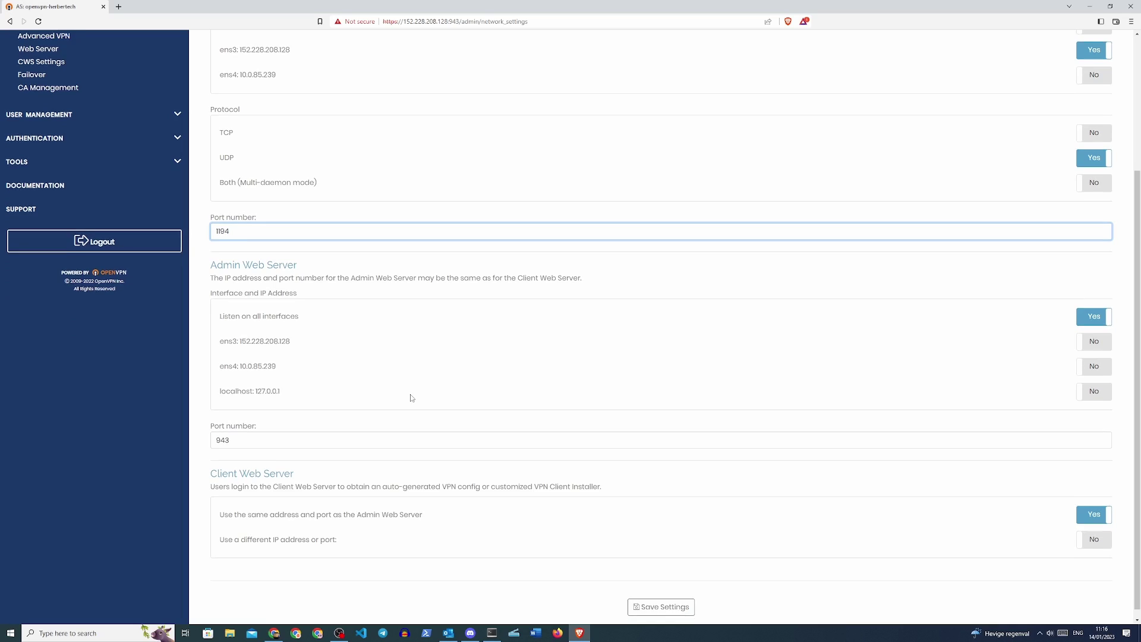
click(1093, 532)
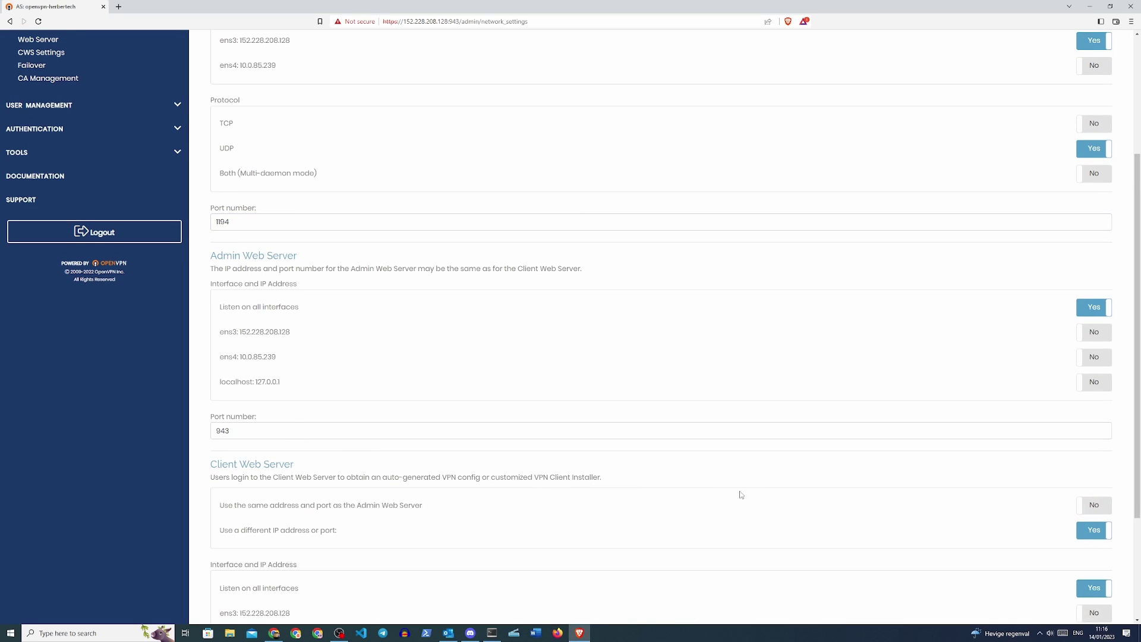
scroll(741, 495, down, 3)
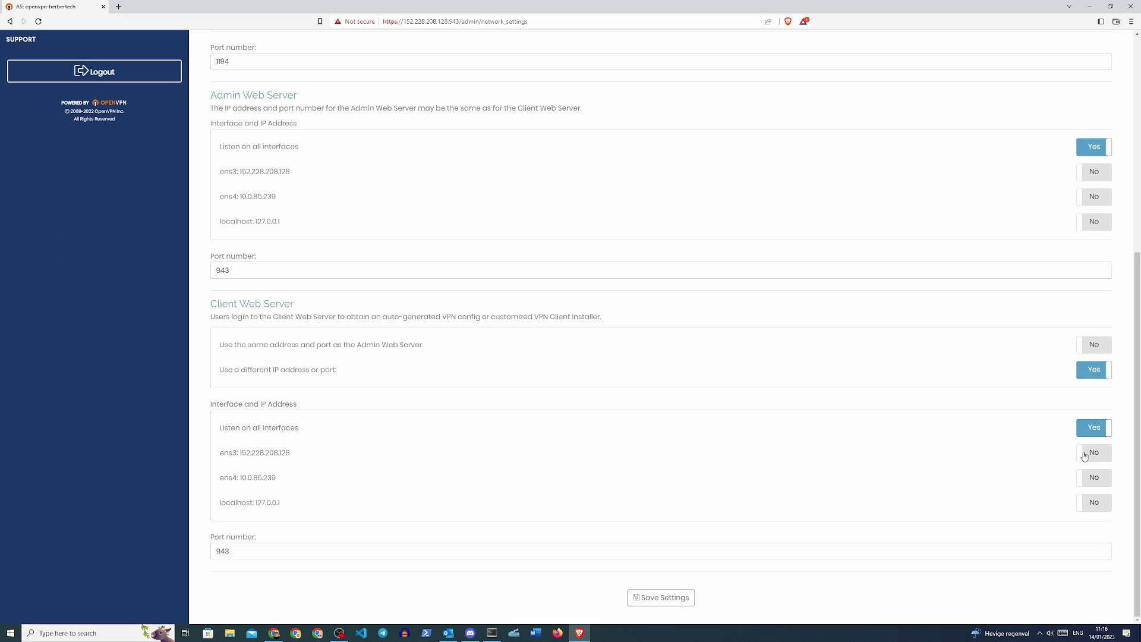
click(1090, 454)
double_click(258, 552)
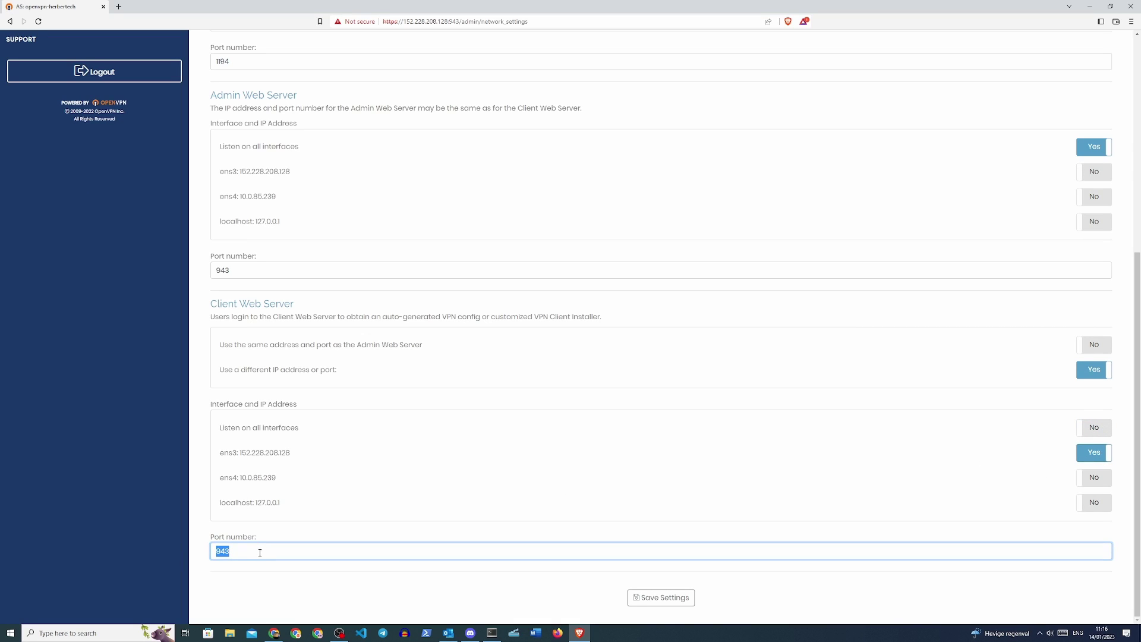
text(443)
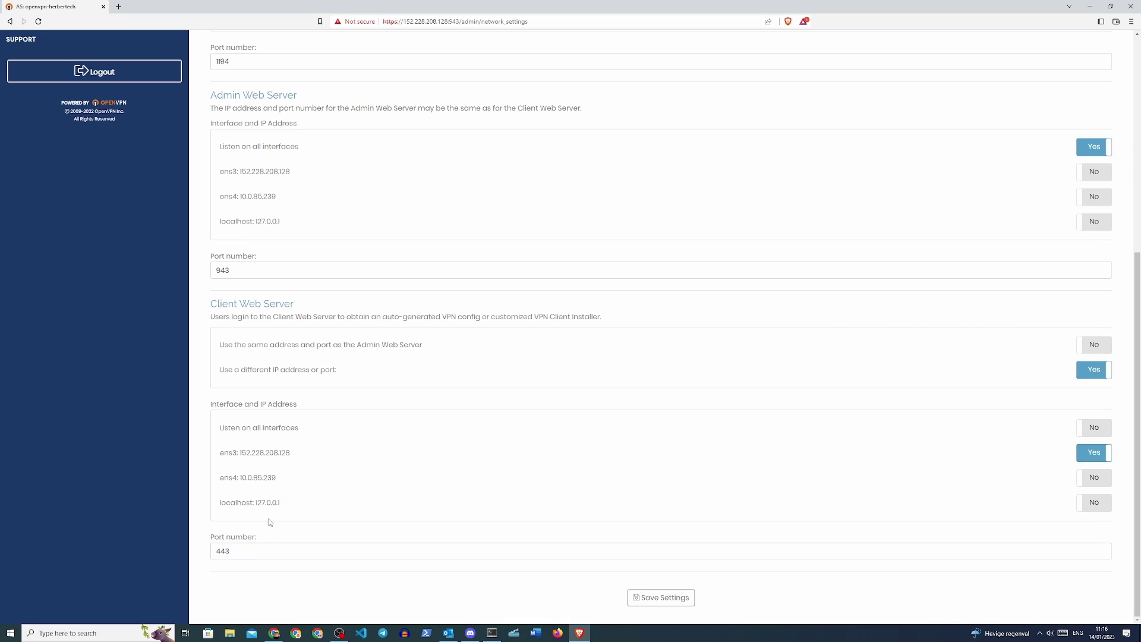
click(649, 607)
click(640, 597)
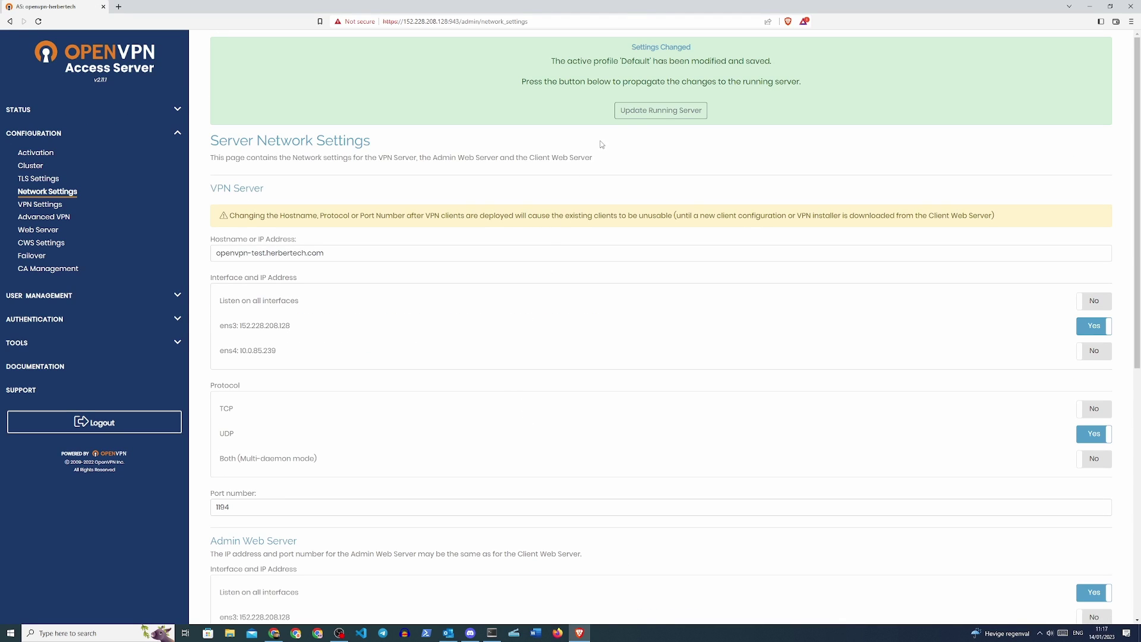
- Update the running server and reload the admin page past the certificate warning
click(660, 110)
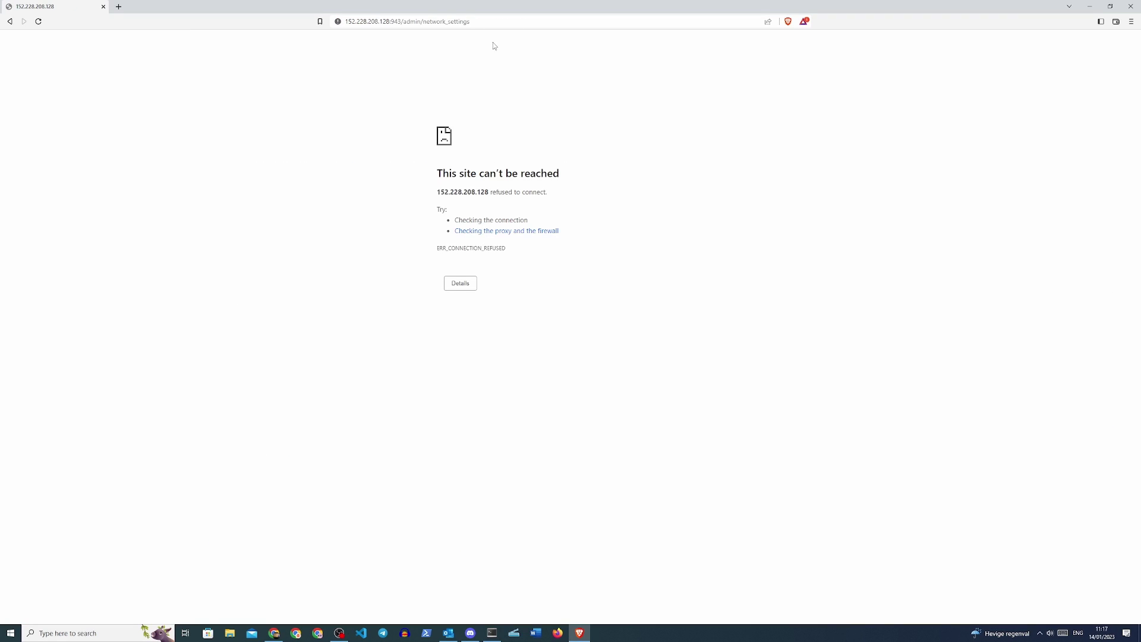
click(38, 21)
click(601, 90)
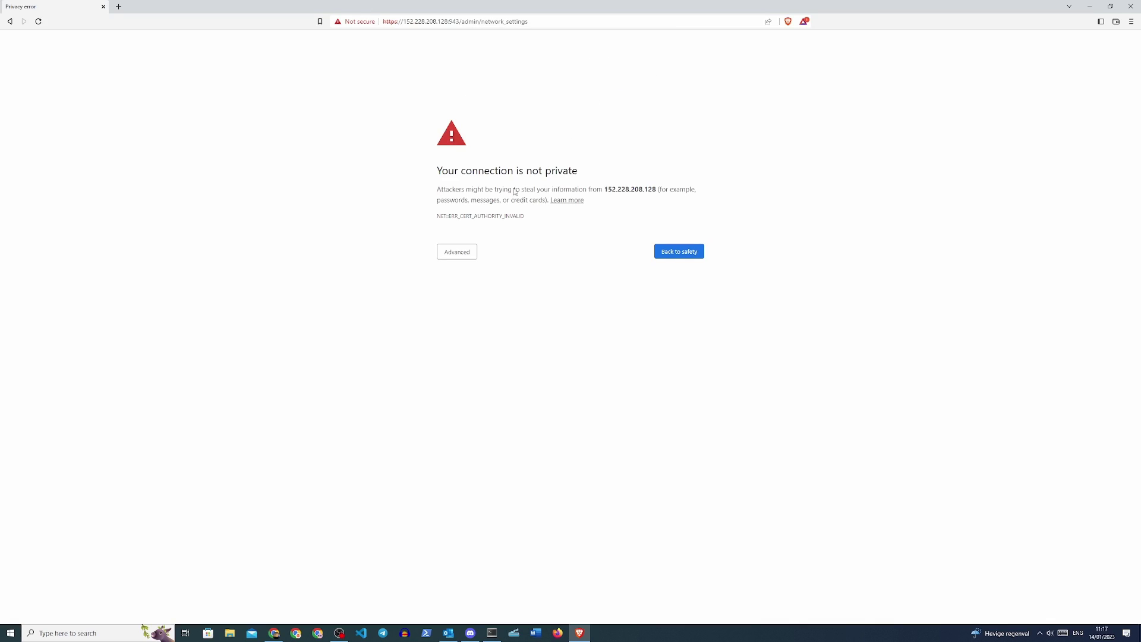
click(464, 253)
click(480, 321)
click(601, 91)
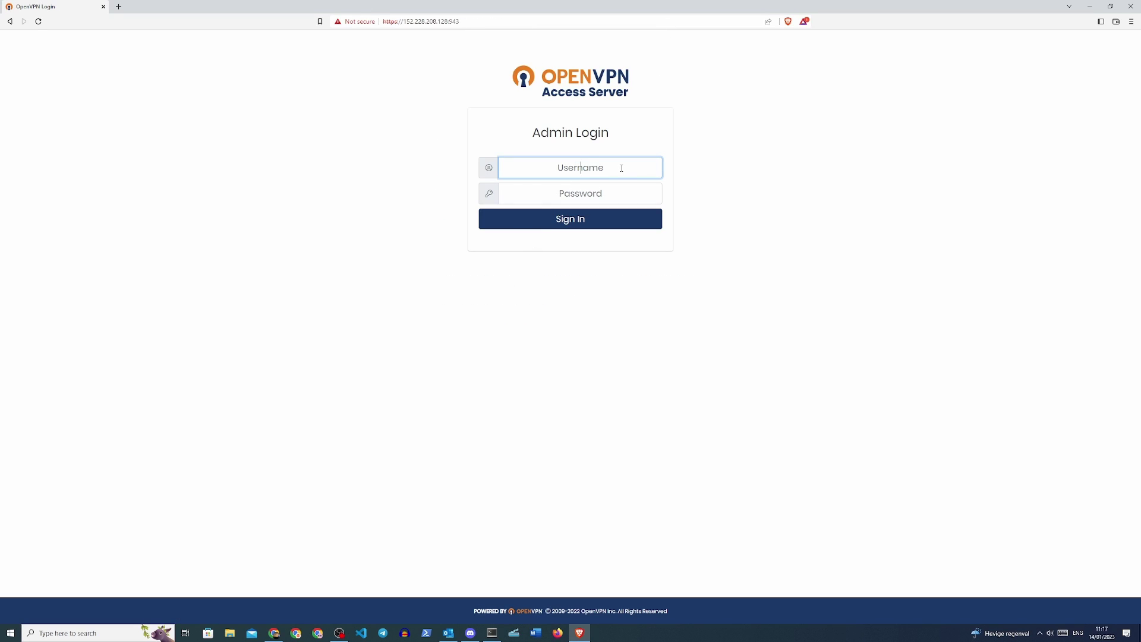
- Sign back in to the Admin UI as openvpn with the admin password
text(openvpn)
click(596, 200)
text(*********)
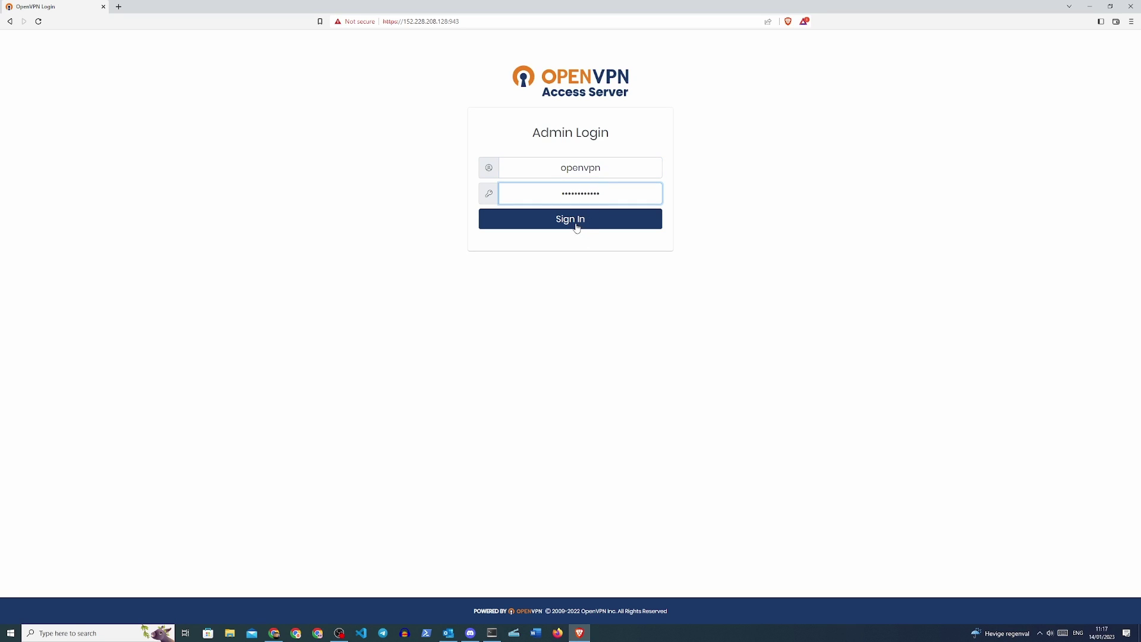
click(577, 224)
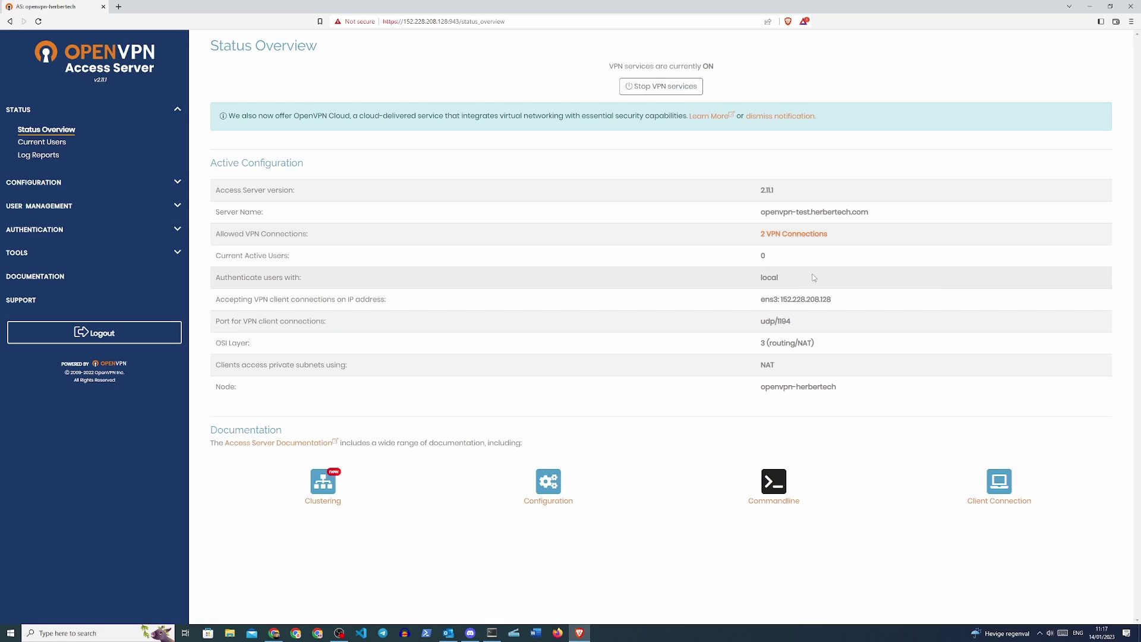
click(175, 186)
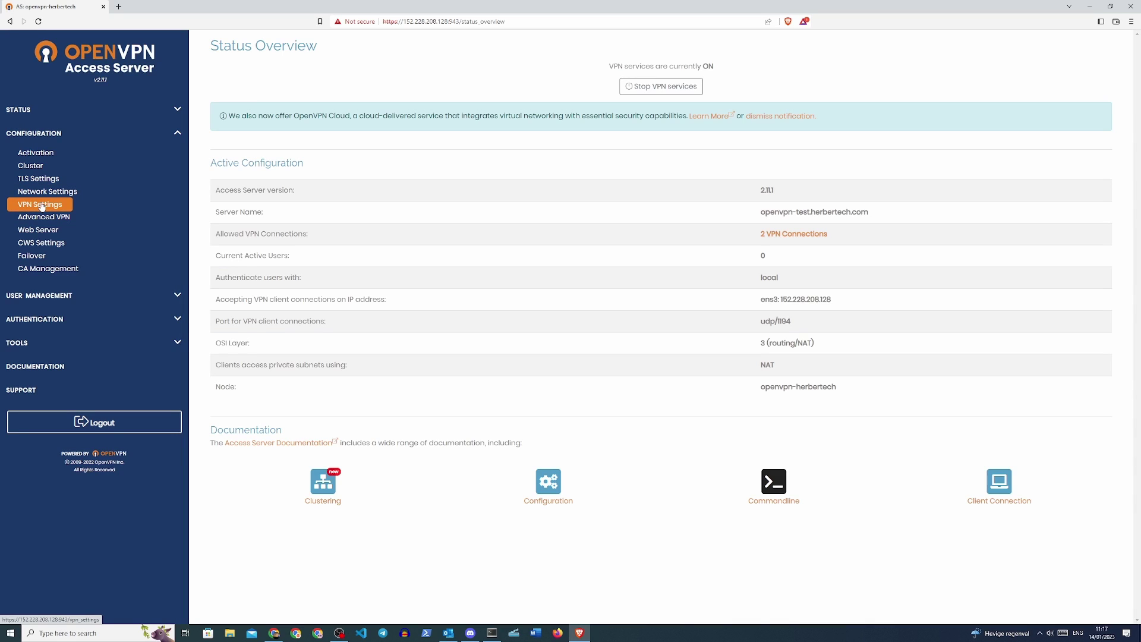
- Change the VPN private subnet to 10.0.85.0/32, save, and update the running server
click(41, 206)
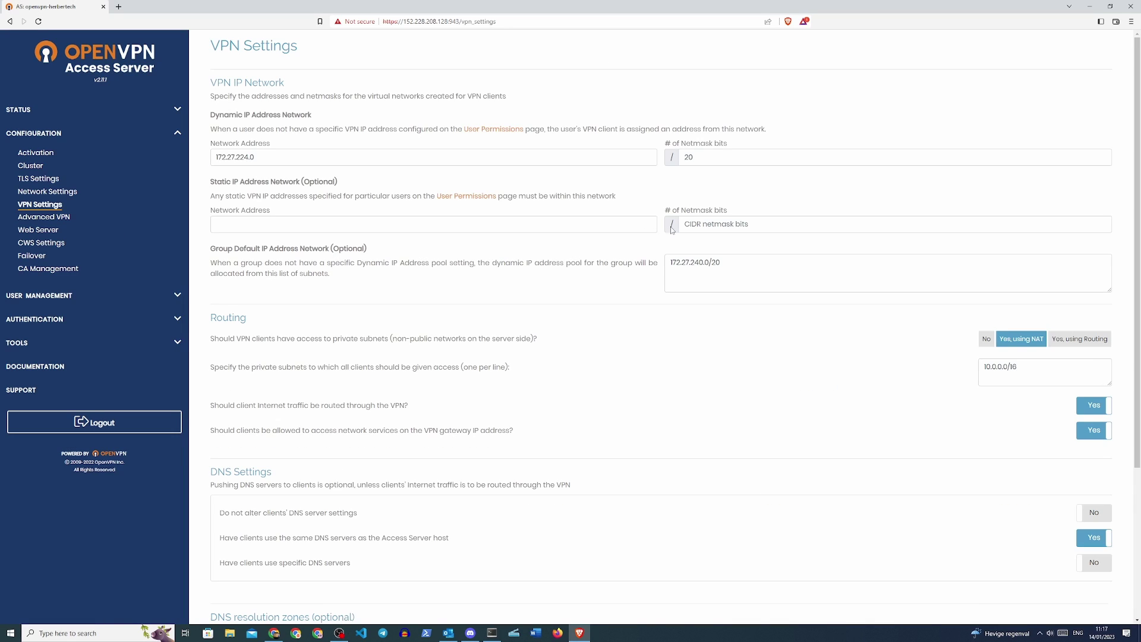
click(1003, 369)
key(BackSpace)
text(8)
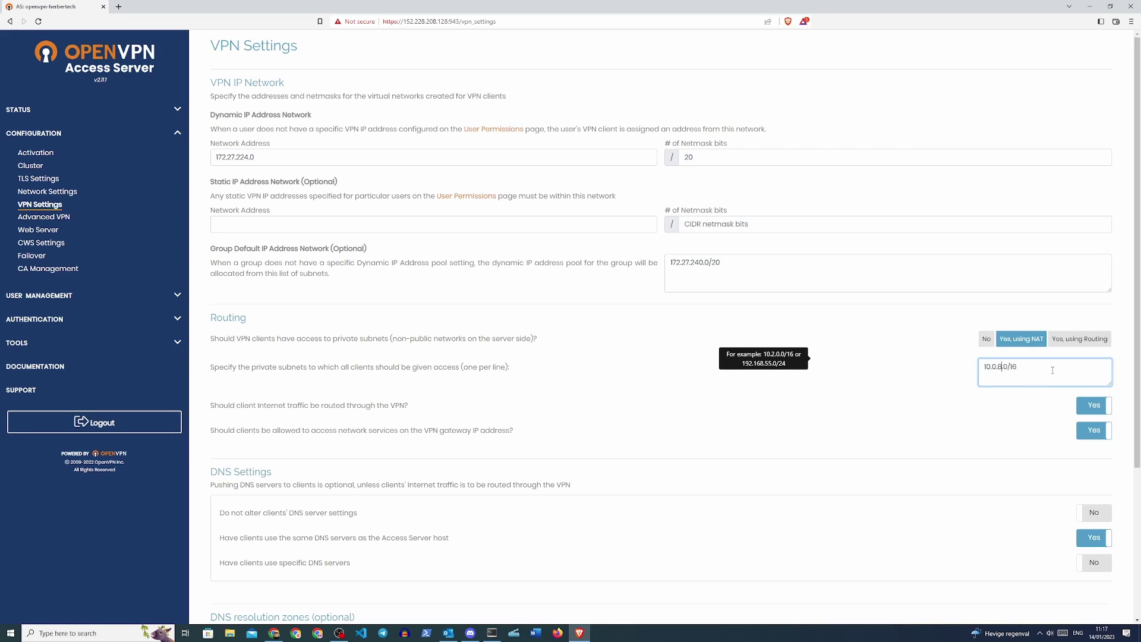
text(5)
key(BackSpace)
key(BackSpace)
text(32)
click(753, 266)
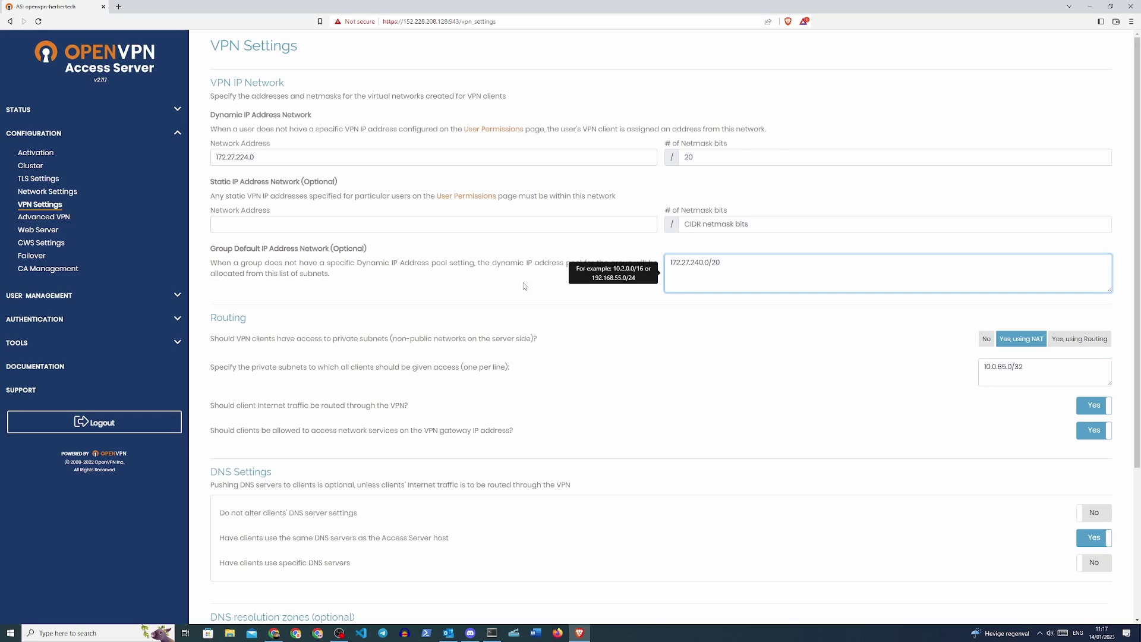
click(609, 306)
scroll(886, 387, down, 3)
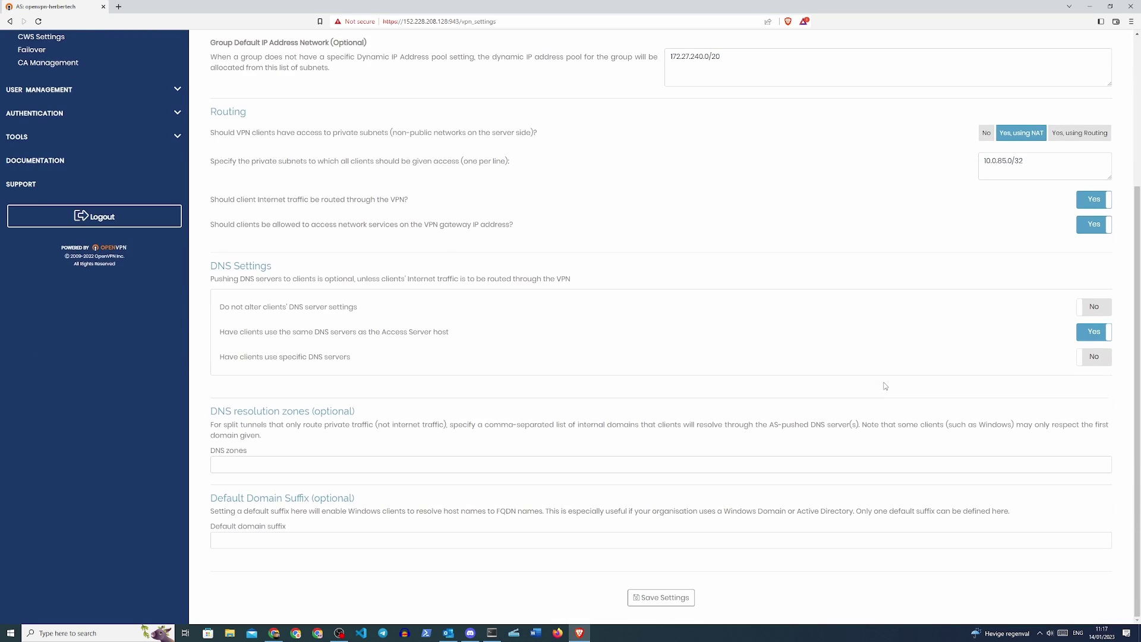
click(659, 597)
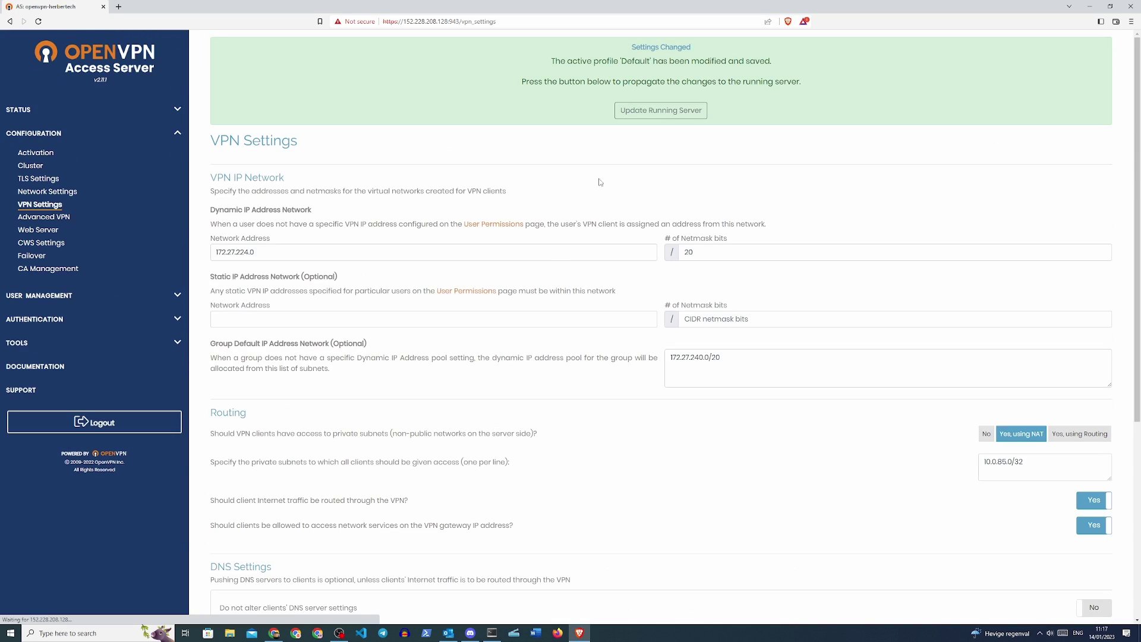
click(660, 110)
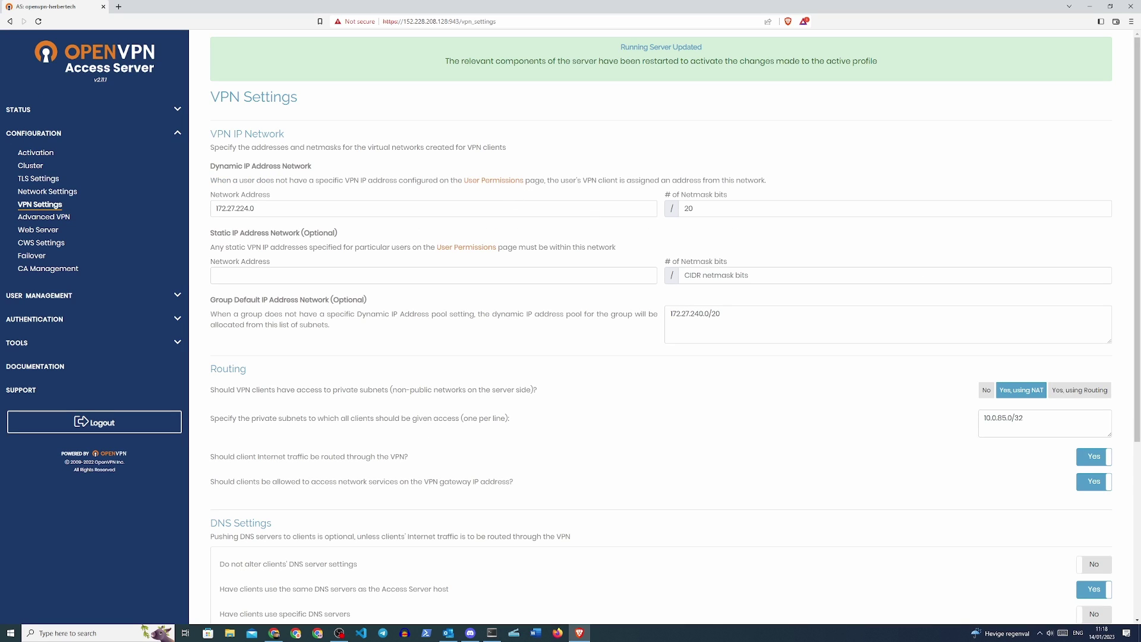
- In the terminal, enter cat followed by the /etc/letsencrypt/live/ path
key(alt+Tab)
text(cat)
text(/etc/letsencrypt/live/)
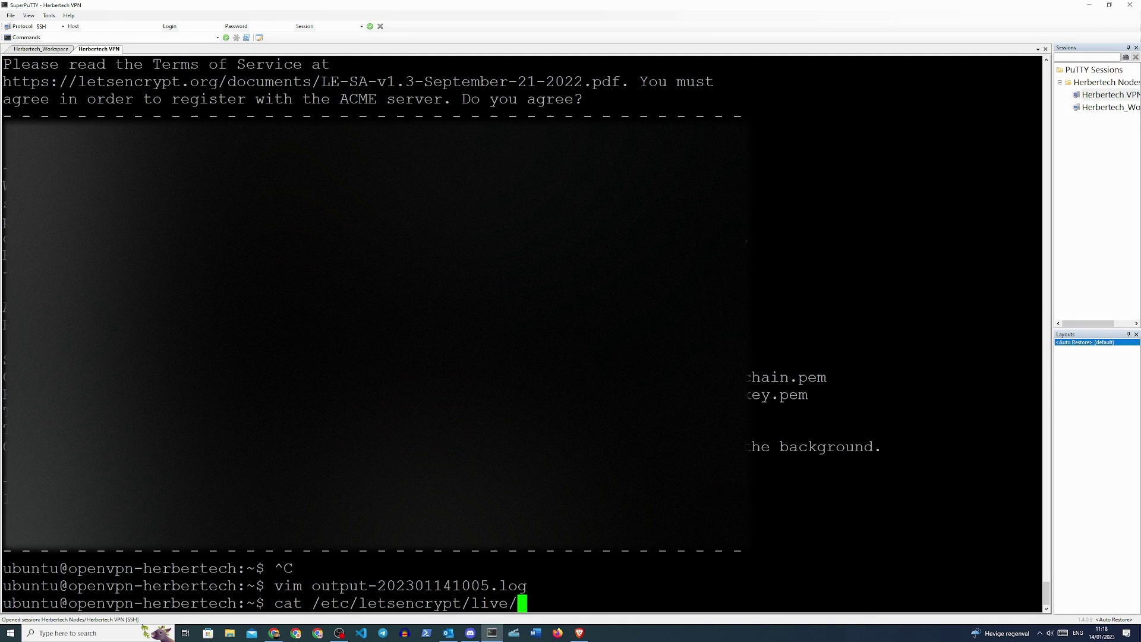
- Print /etc/letsencrypt/live/openvpn-test.herbertech.com/cert.pem with sudo cat and select the certificate text
text(openvpn-test.herbertech.com/cert.pem)
key(Home)
text(sud)
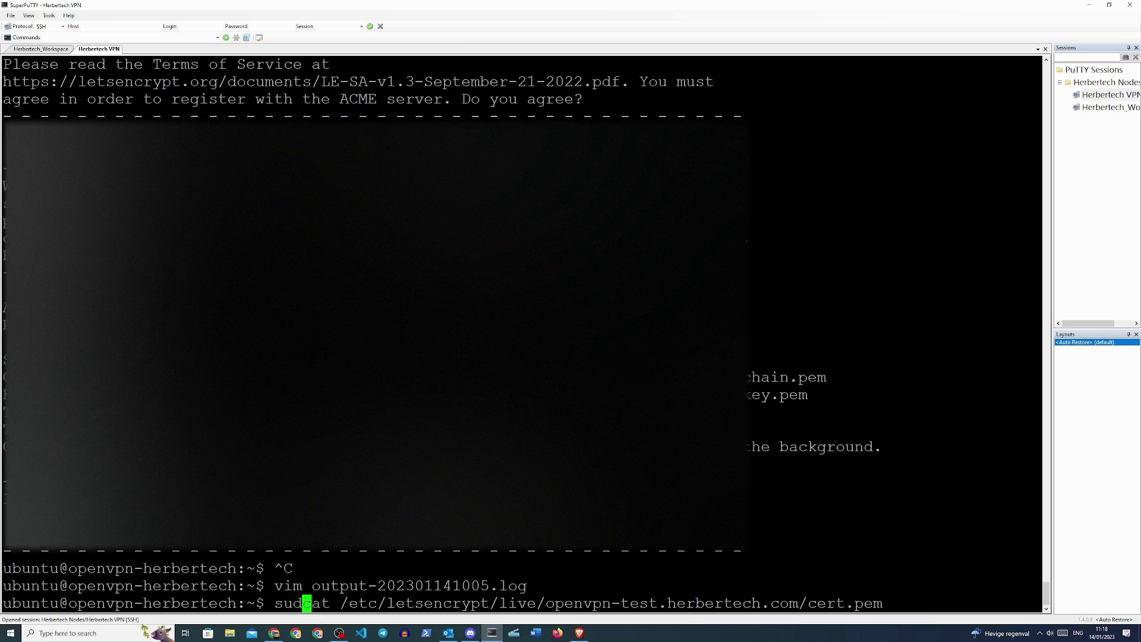
text(o)
key(Return)
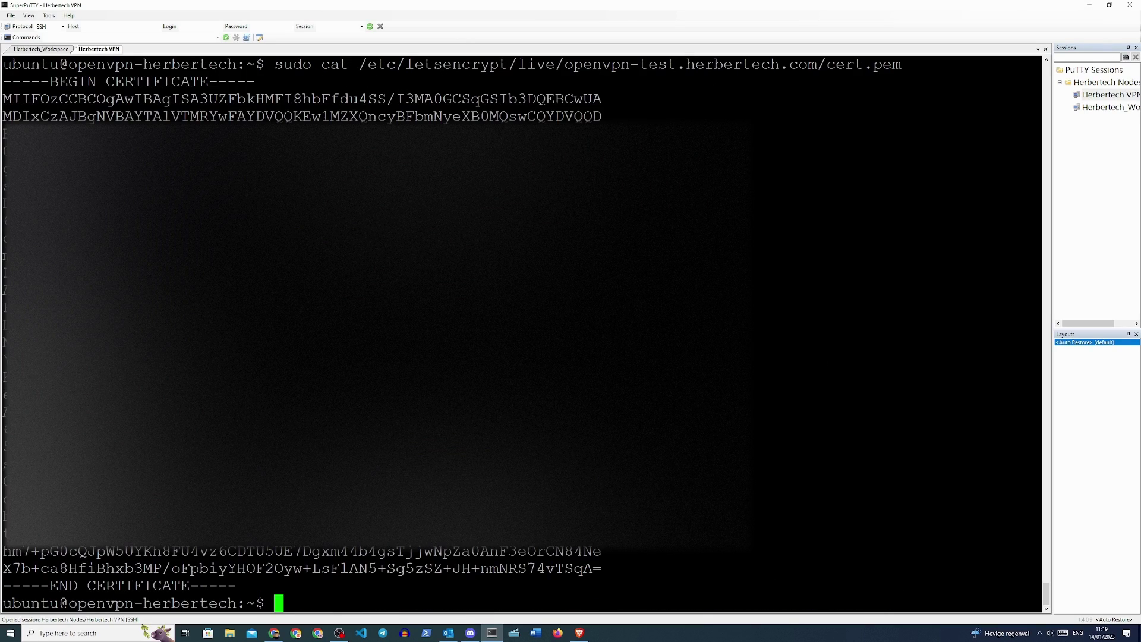
drag(3, 82, 242, 587)
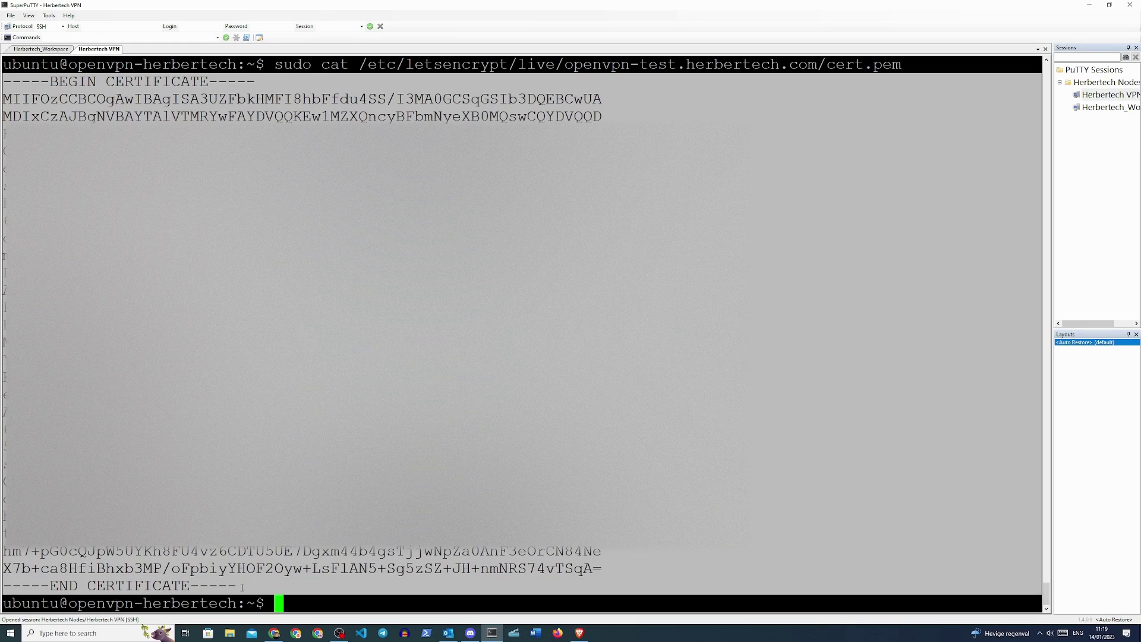
key(ctrl+c)
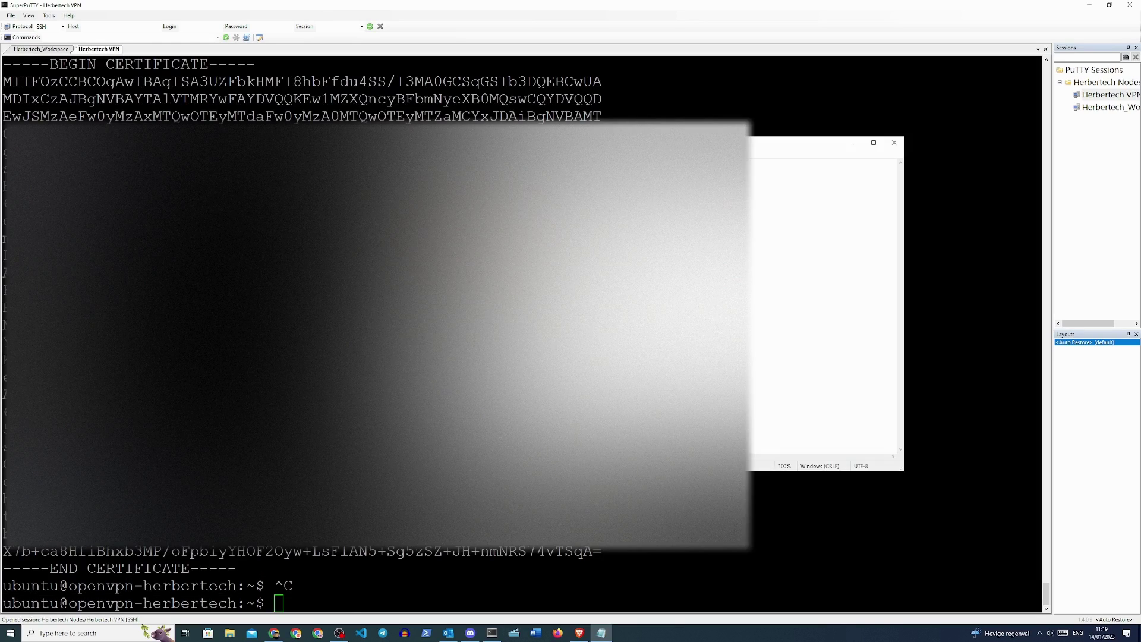
scroll(523, 333, up, 5)
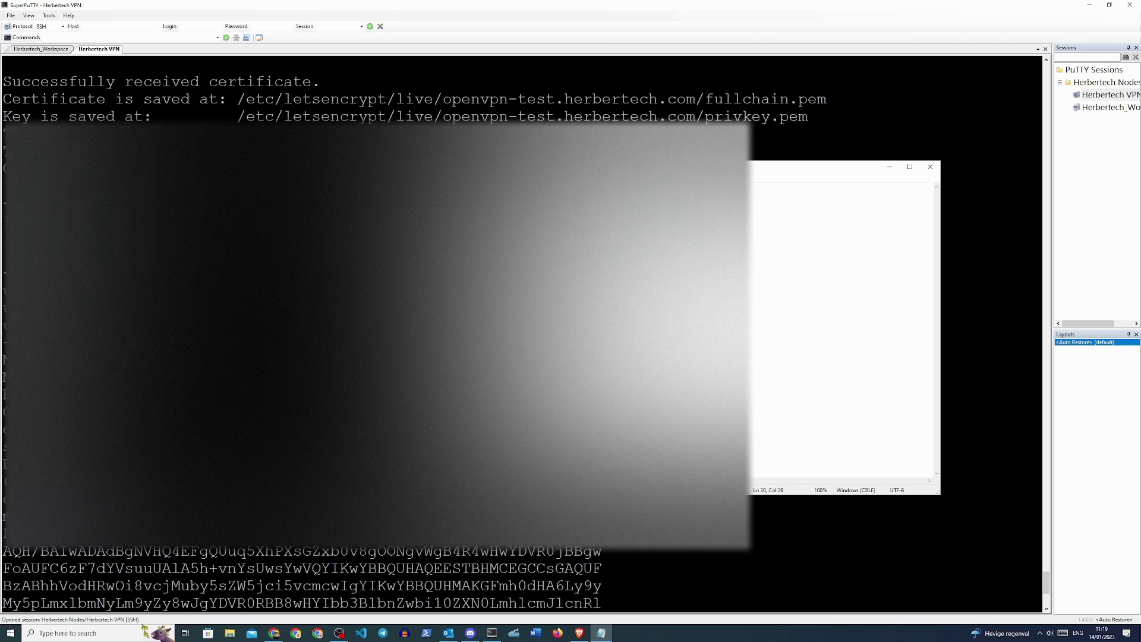
- Close Notepad and print privkey.pem in SuperPuTTY by editing the previous certificate command
click(930, 167)
key(Up)
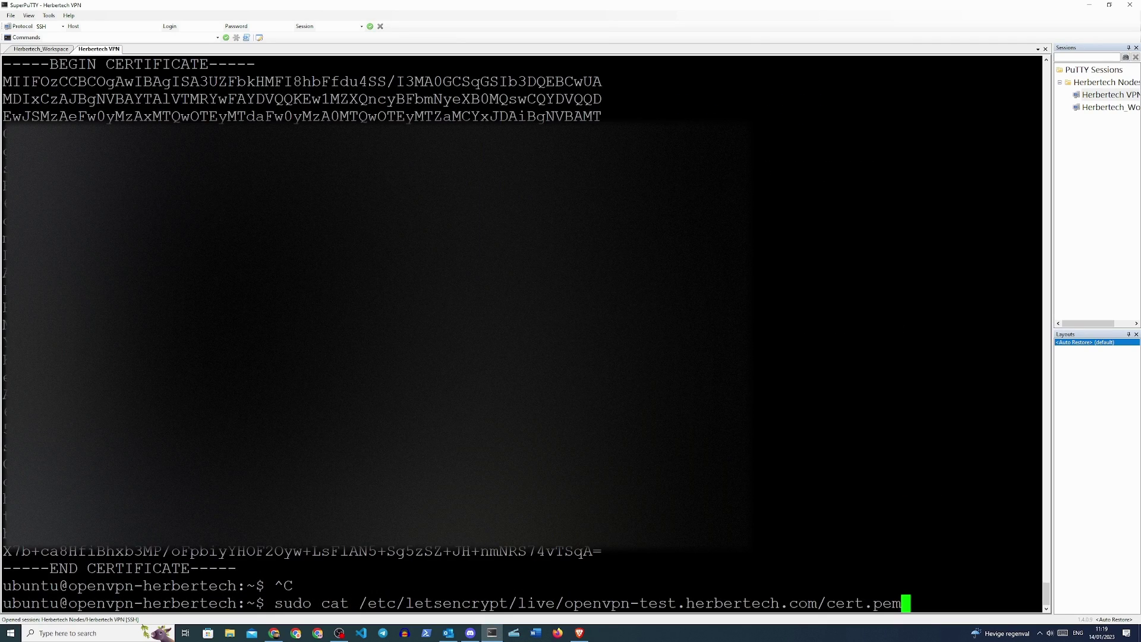
key(BackSpace)
key(BackSpace)
key(BackSpace)
key(BackSpace)
key(BackSpace)
key(BackSpace)
key(BackSpace)
key(BackSpace)
text(privk)
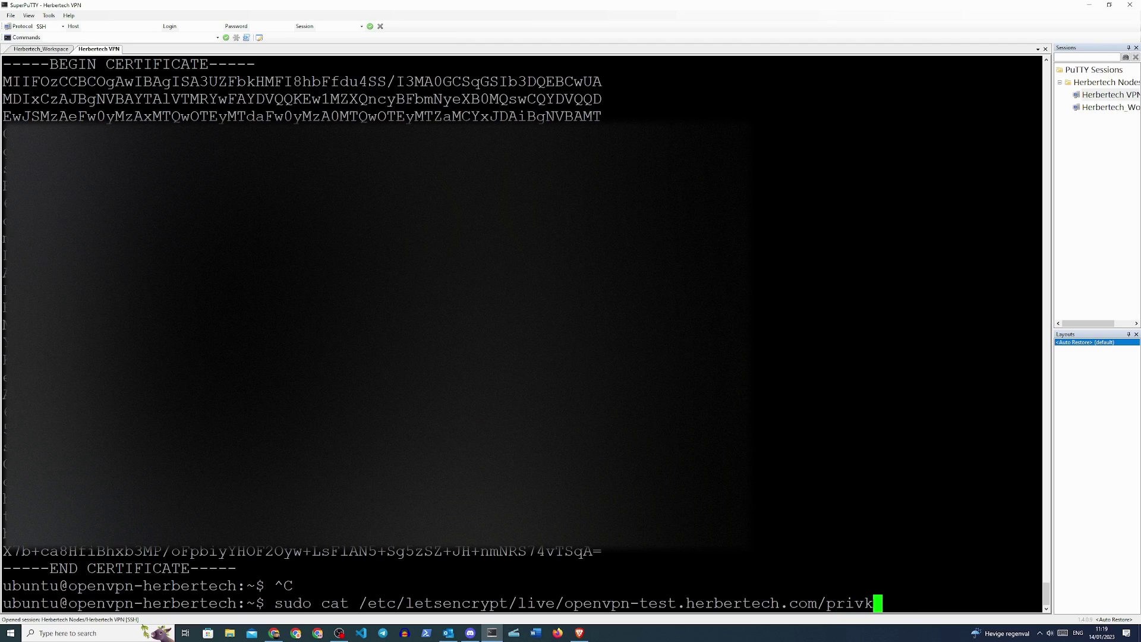
text(ey.pem)
key(Return)
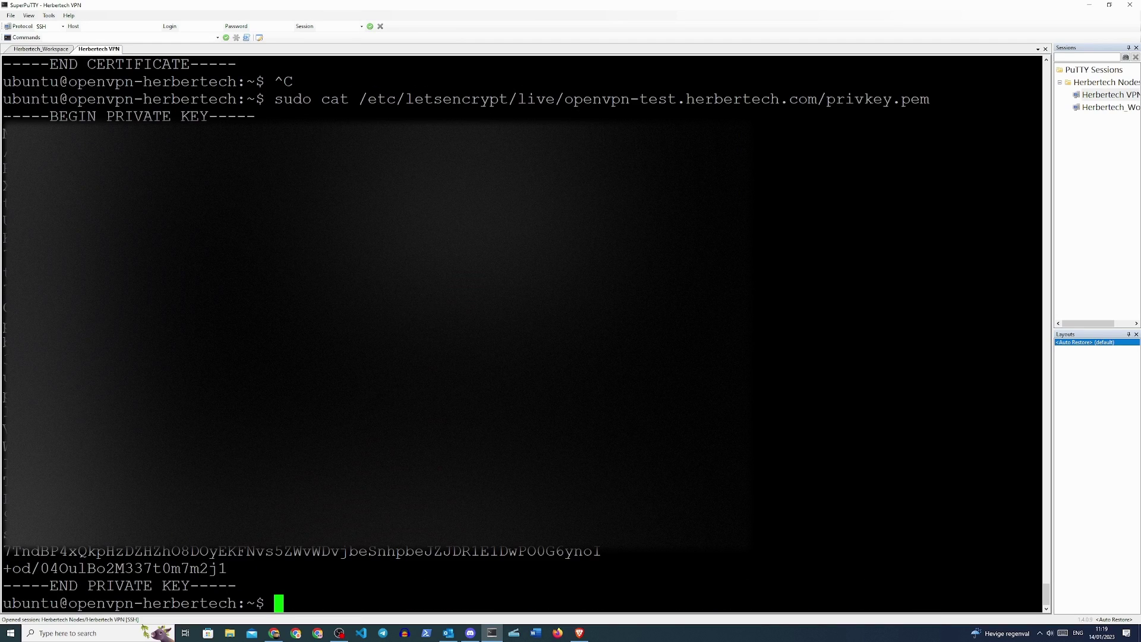
- Copy the printed private key text for pasting into Notepad
drag(3, 116, 263, 581)
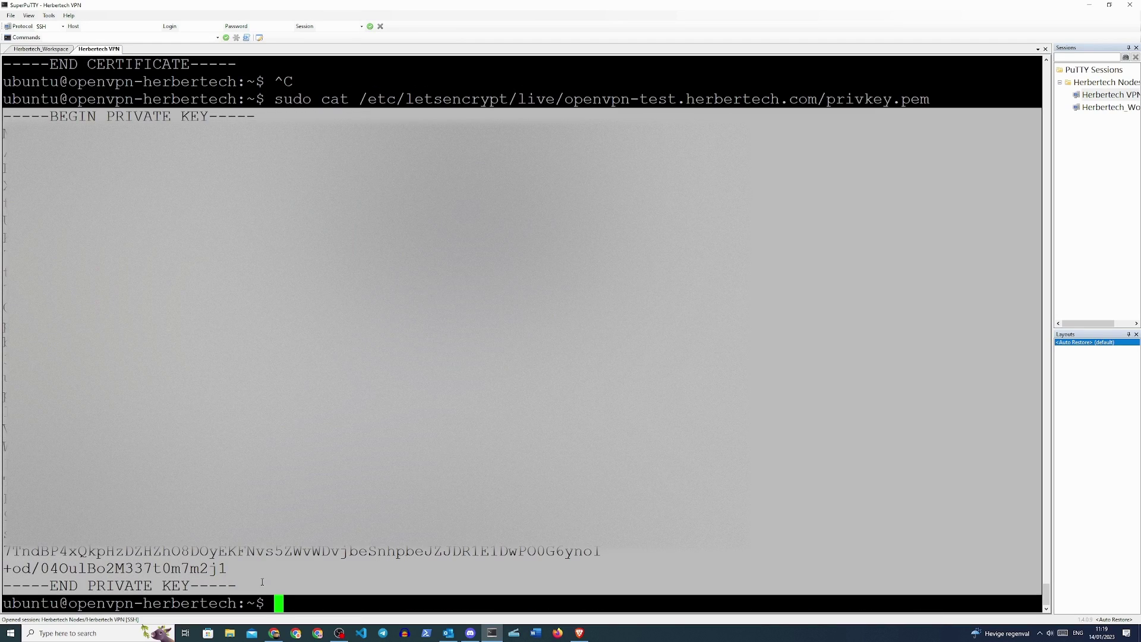
key(ctrl+c)
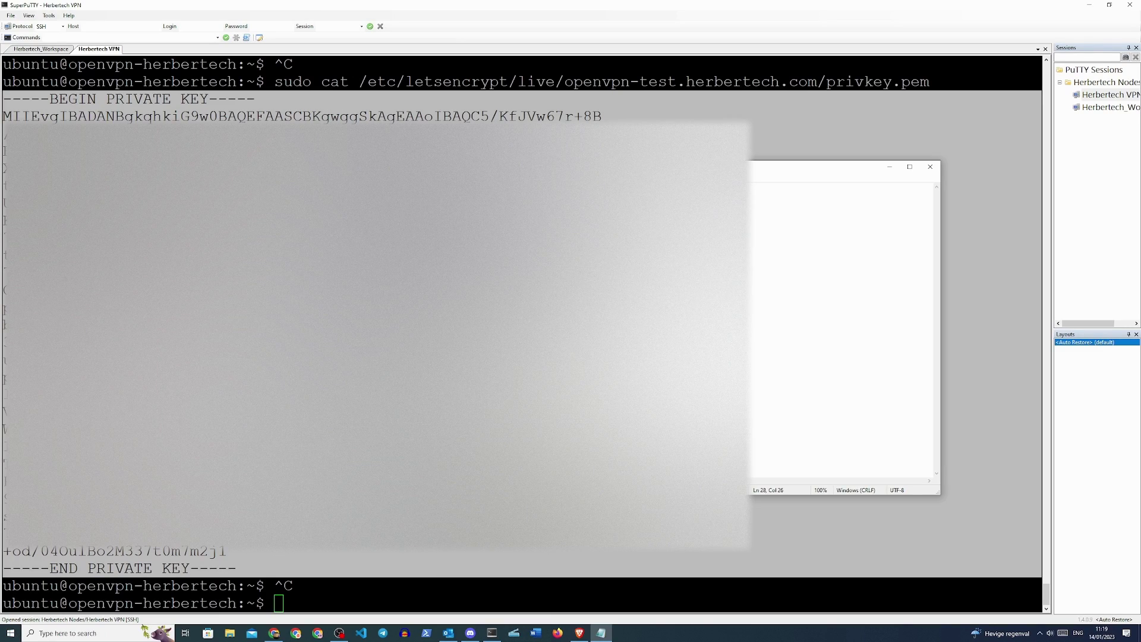
key(ctrl+s)
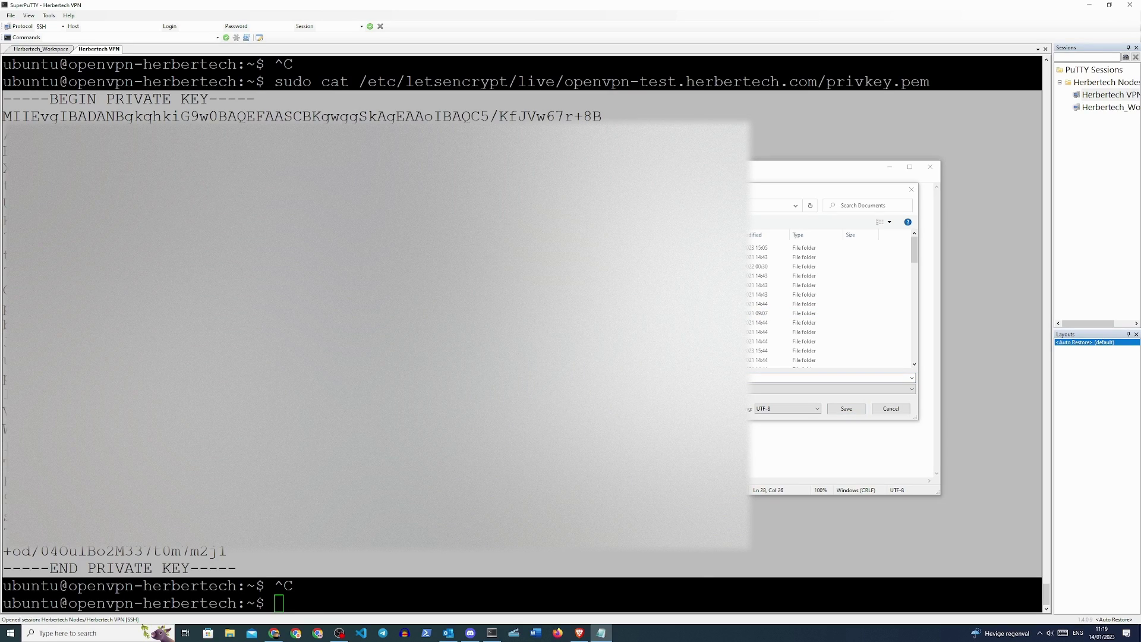
key(Return)
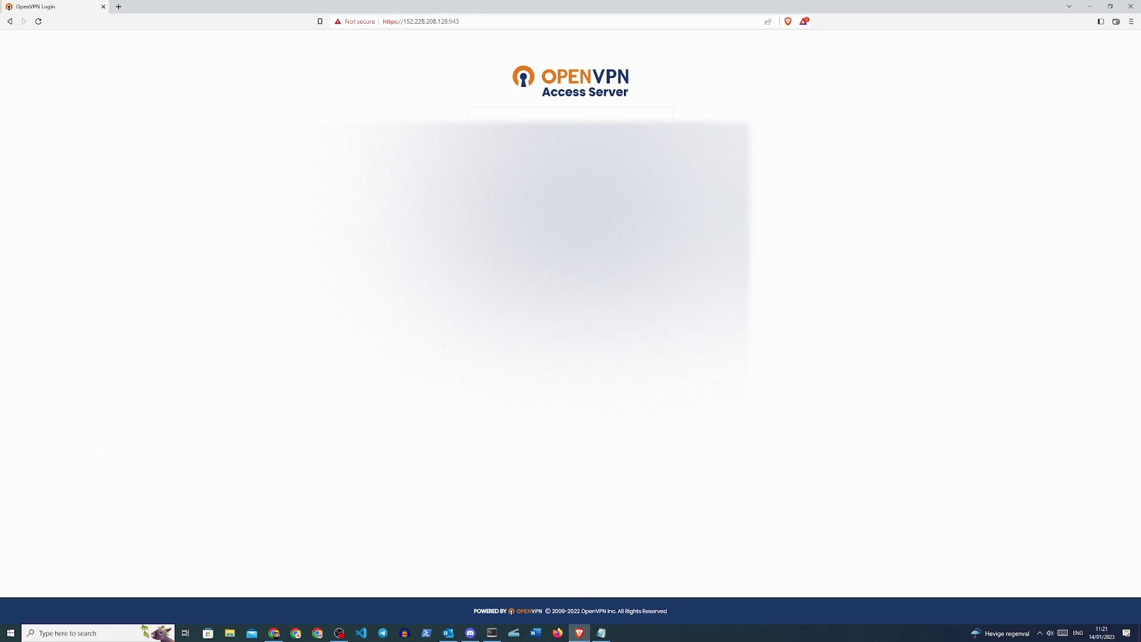
- Sign in to the Admin UI and load cert.pem as the user-provided web server certificate
key(ctrl+v)
click(591, 221)
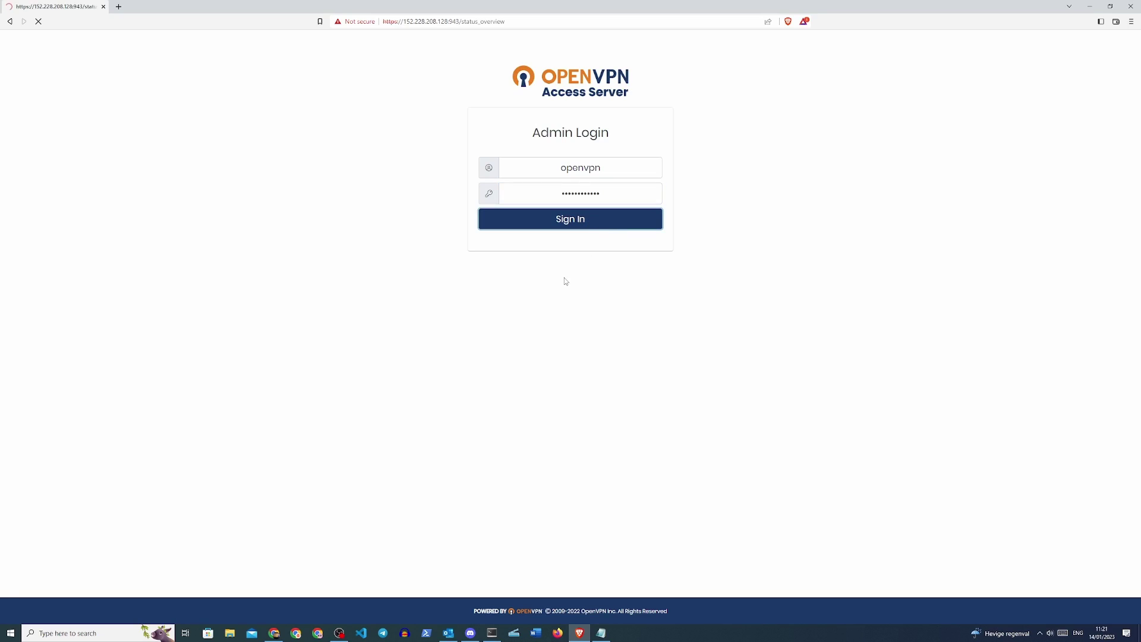
click(66, 183)
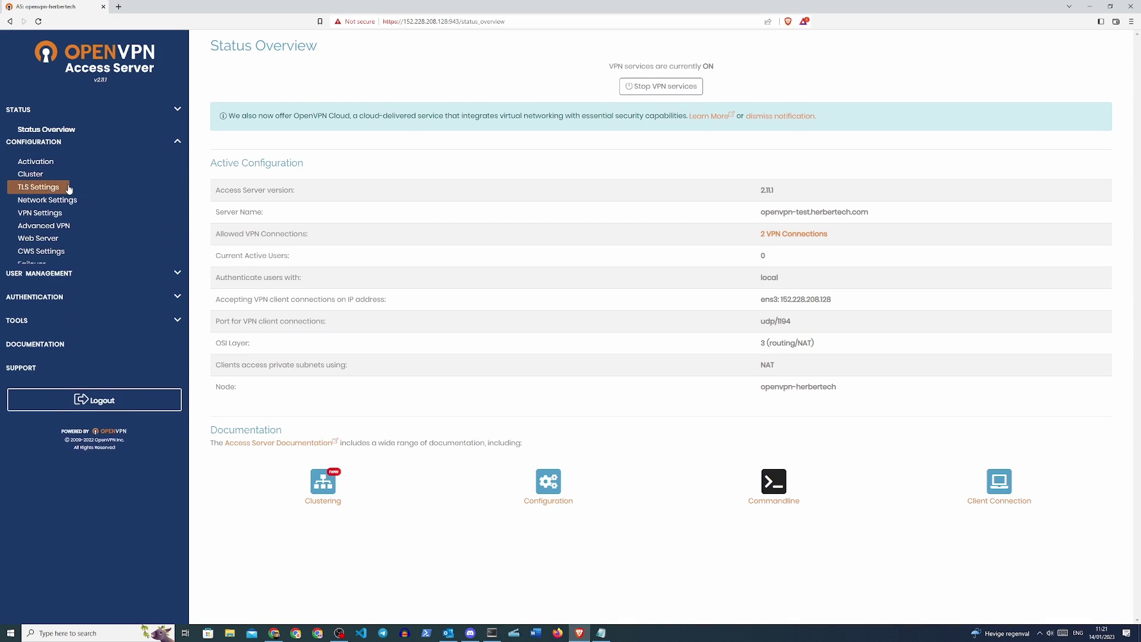
click(40, 231)
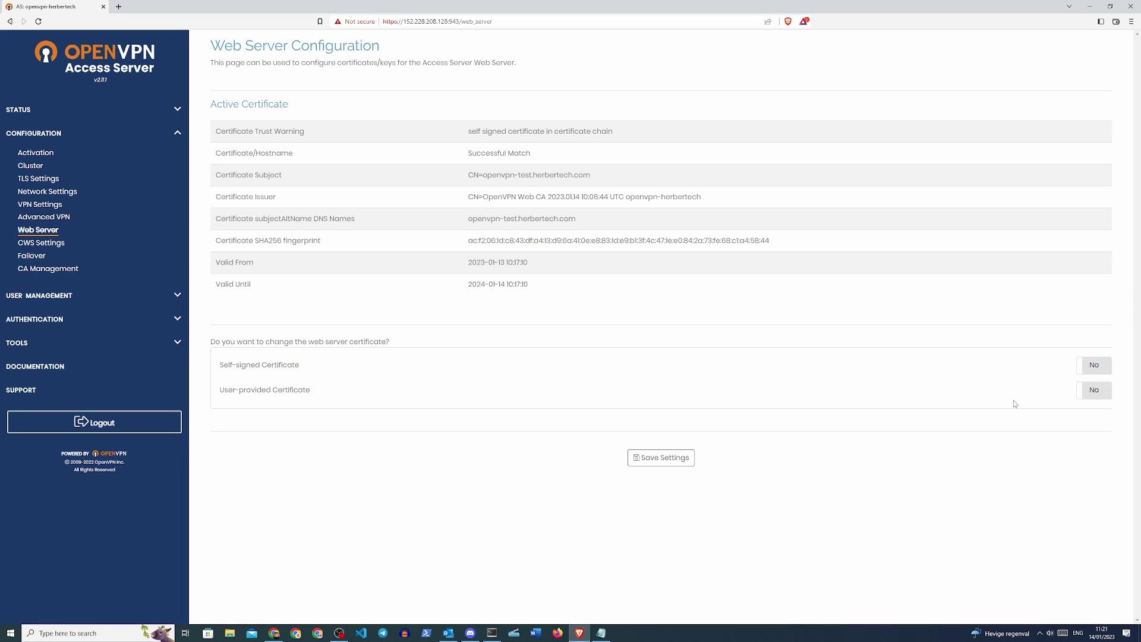
click(1092, 392)
click(535, 532)
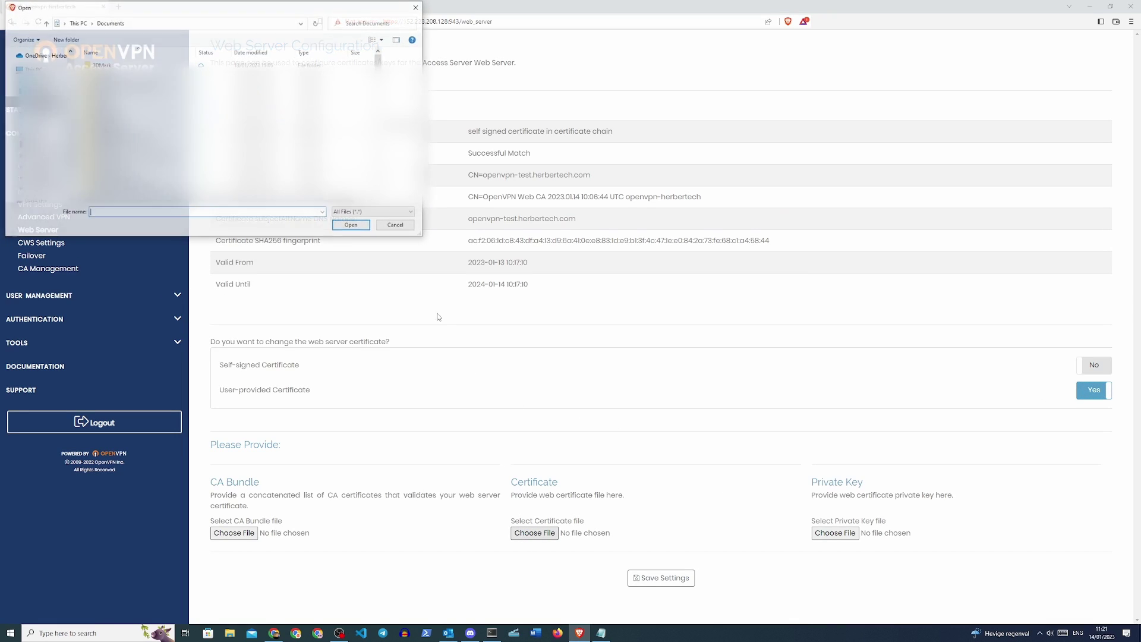
click(103, 62)
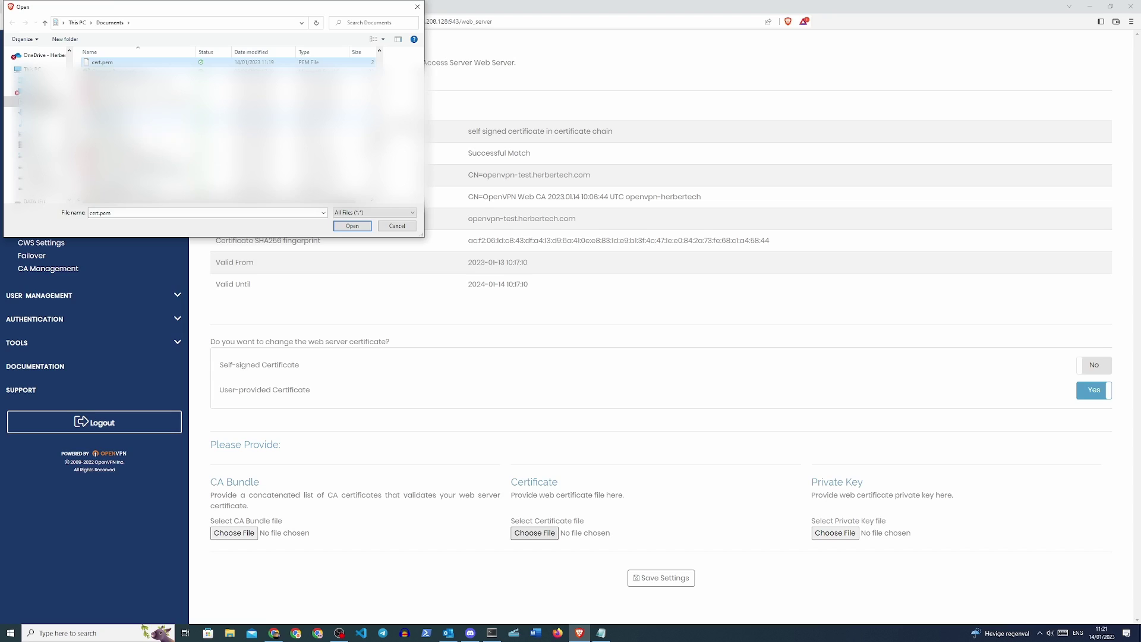
double_click(115, 63)
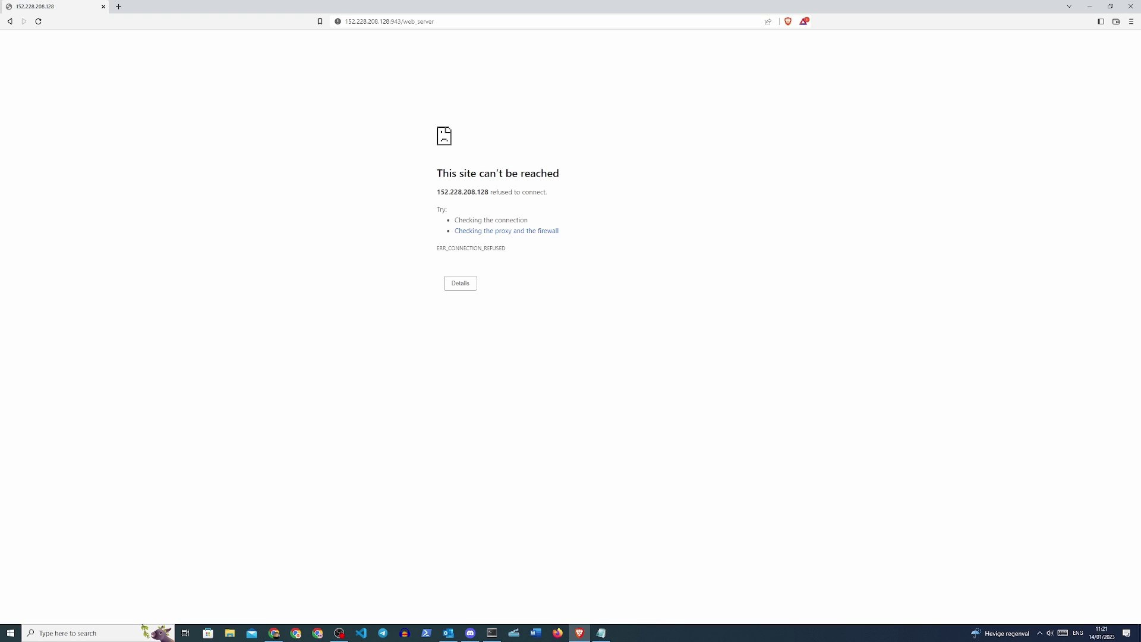
- Go to openvpn-test.herbertech.com and confirm its certificate is valid via the lock icon
click(460, 25)
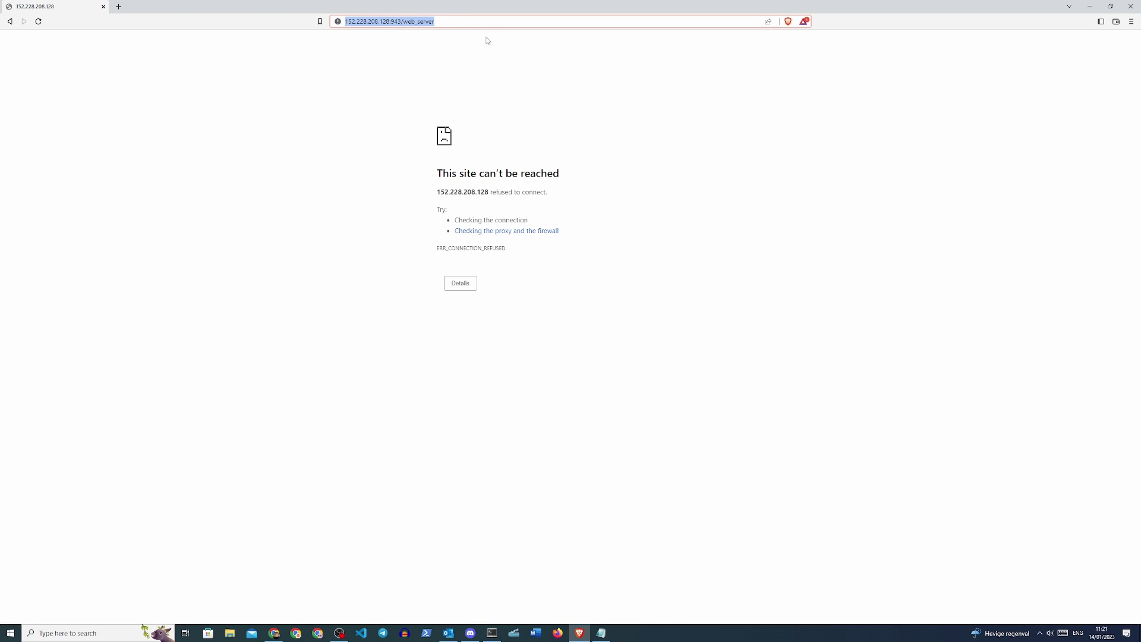
text(openvpn-test.herbertech.com/?src=connect)
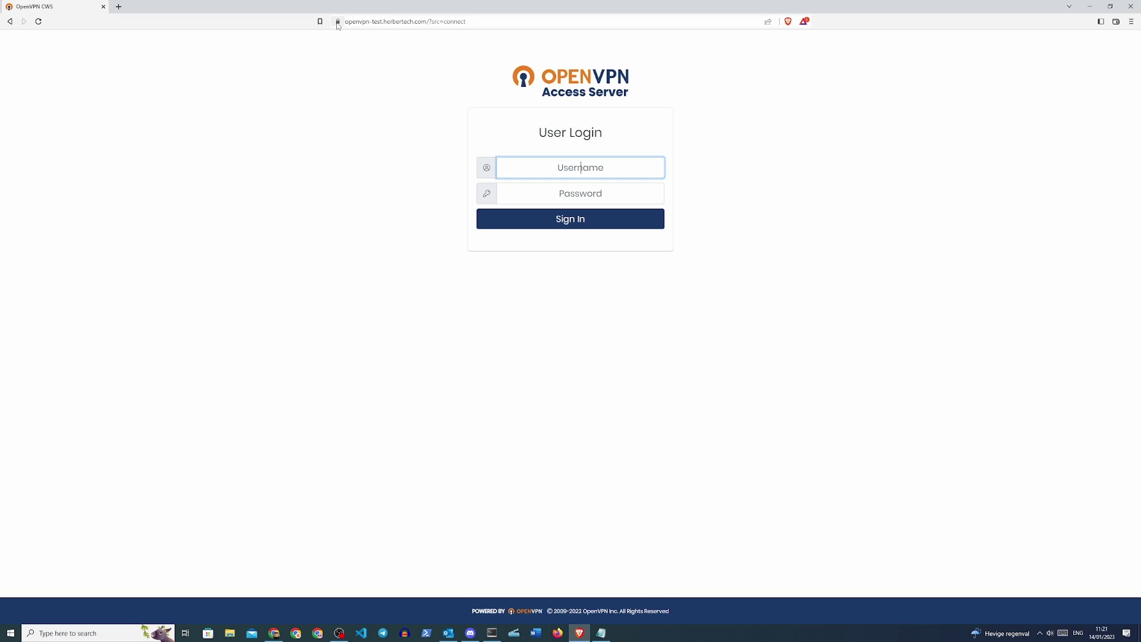
click(338, 25)
click(375, 59)
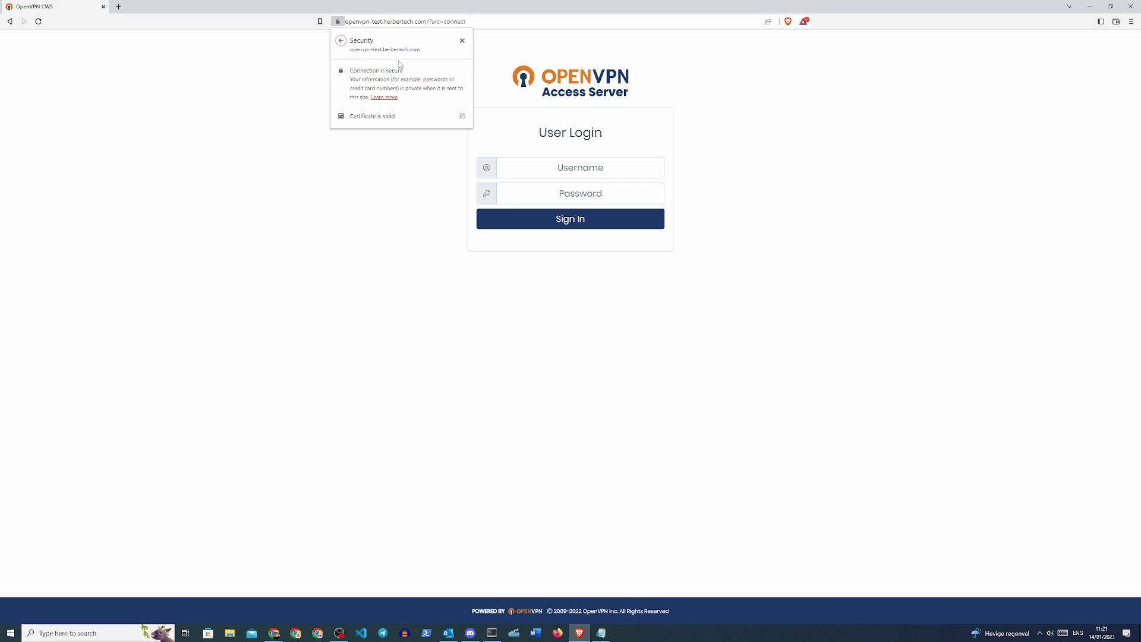
click(381, 119)
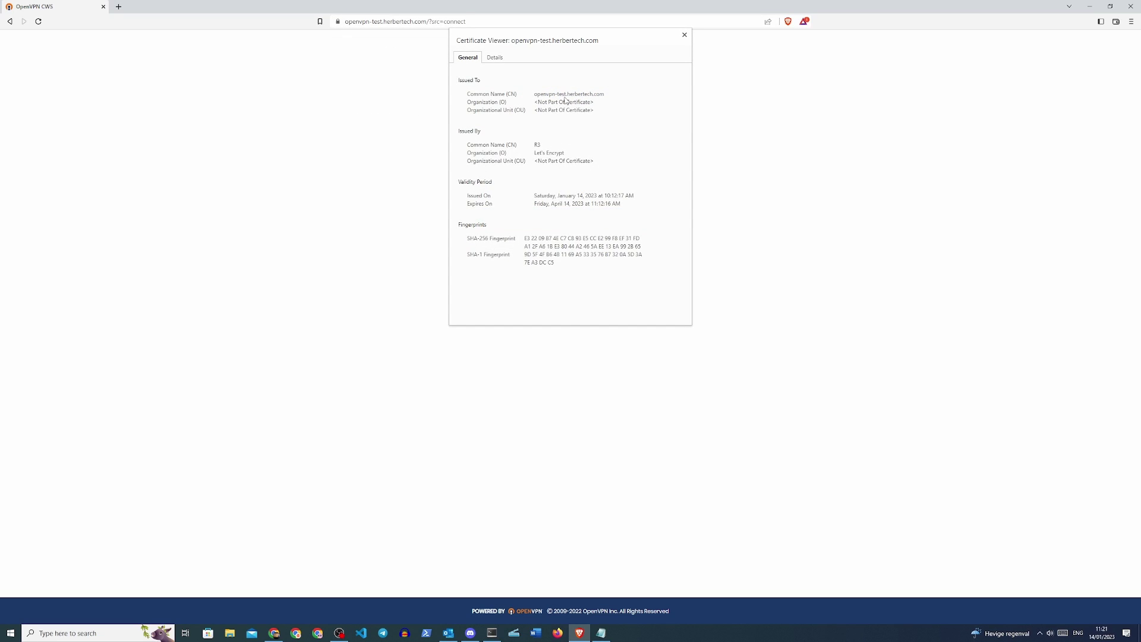
click(628, 170)
- Sign in to the client portal with the admin username and password, then open the :943 admin login
text(openvpn)
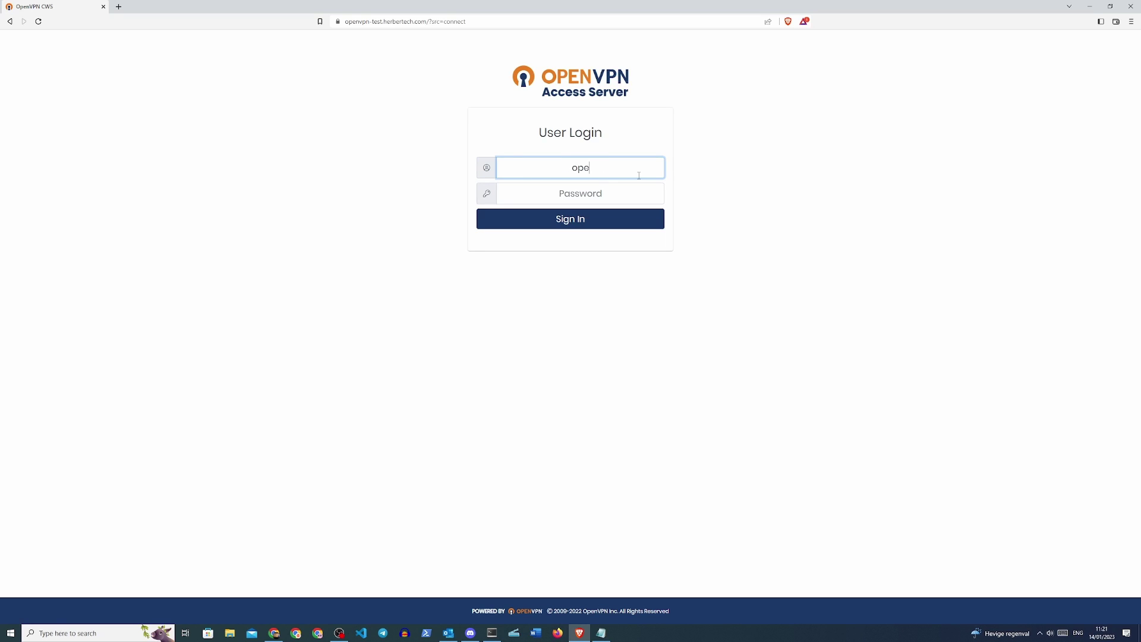
key(Tab)
key(ctrl+v)
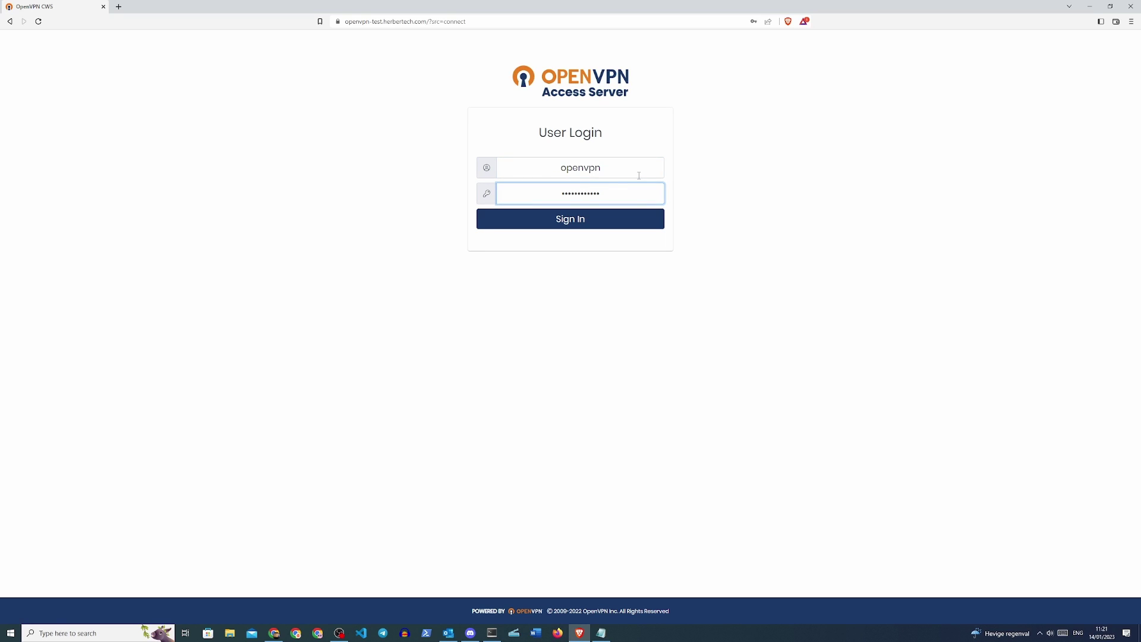
key(Return)
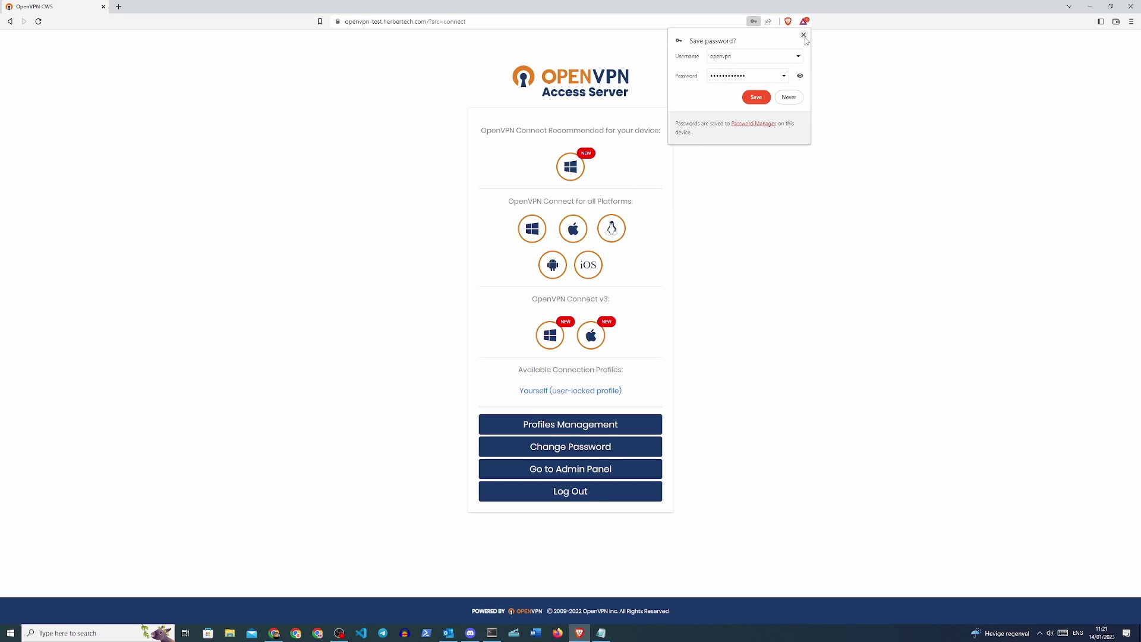
click(803, 35)
click(536, 21)
click(537, 31)
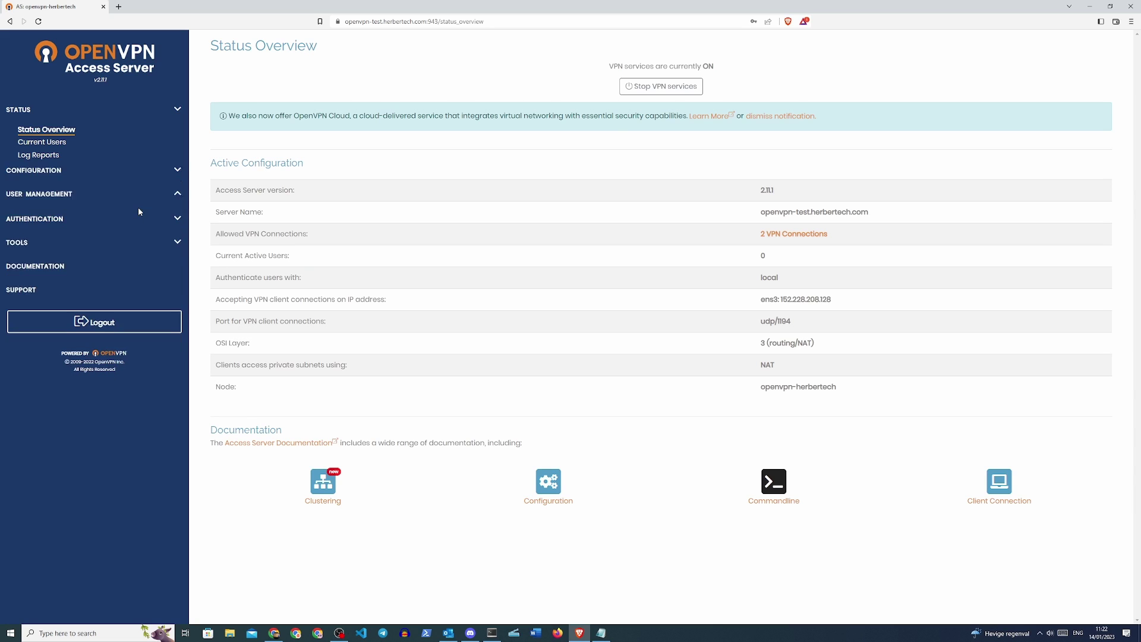
- Add a new user in User Permissions with a local password and save it
click(138, 207)
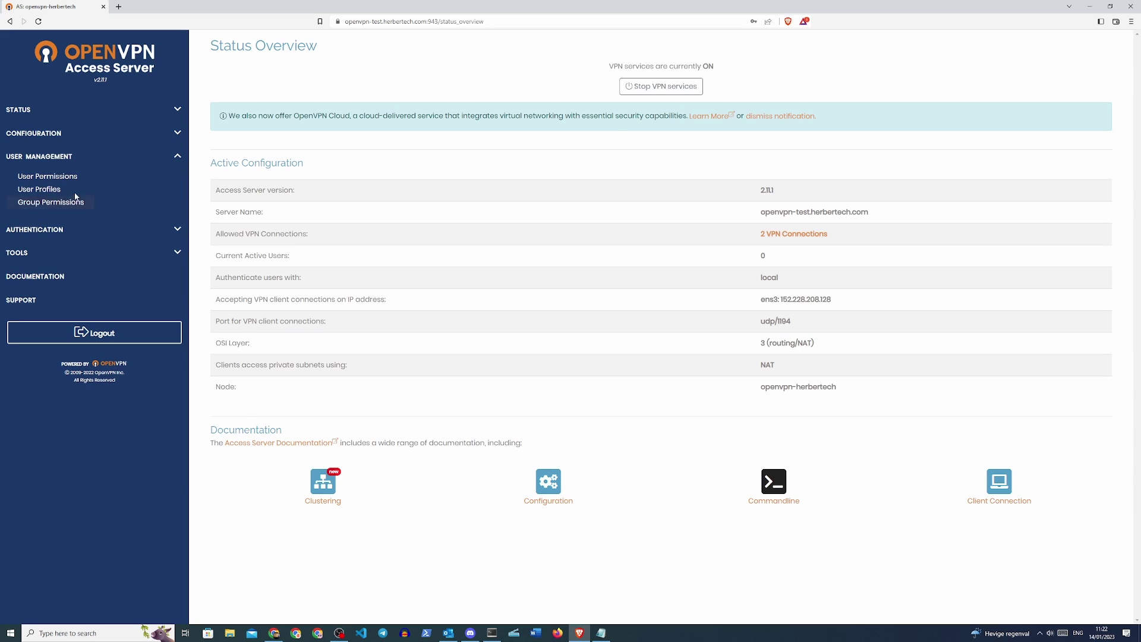
click(58, 180)
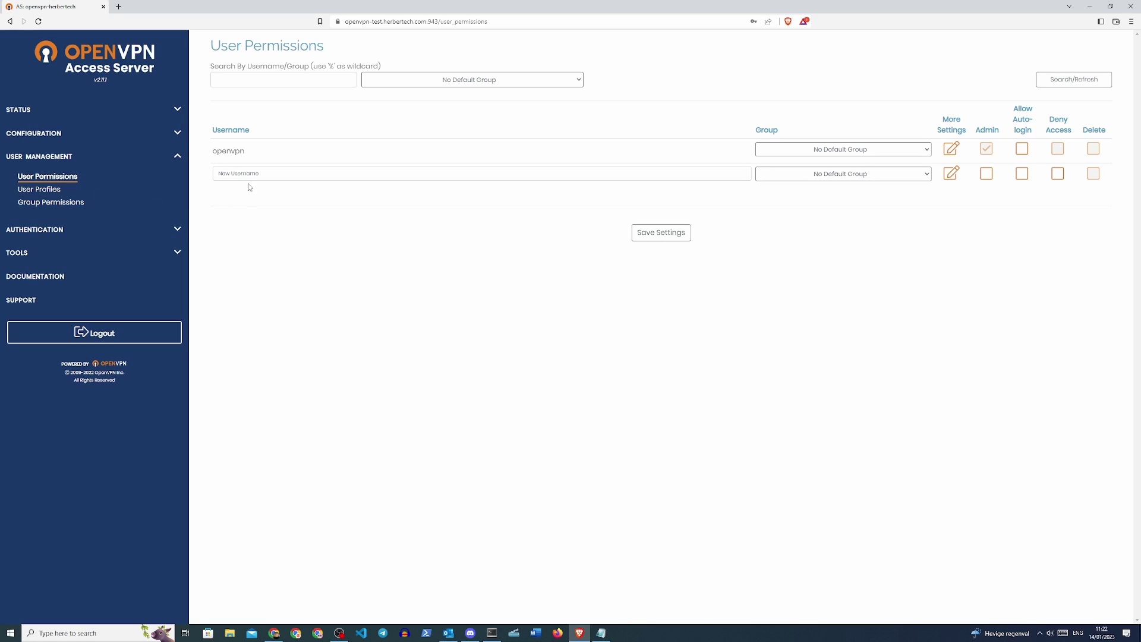
click(264, 176)
text(herbertech)
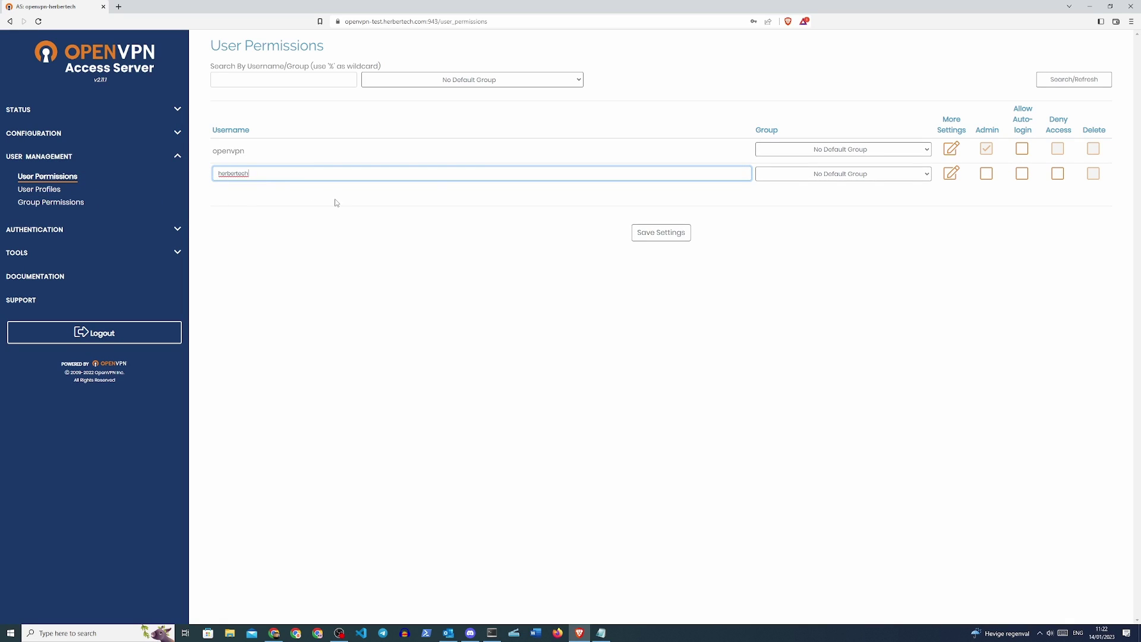
click(951, 179)
click(706, 325)
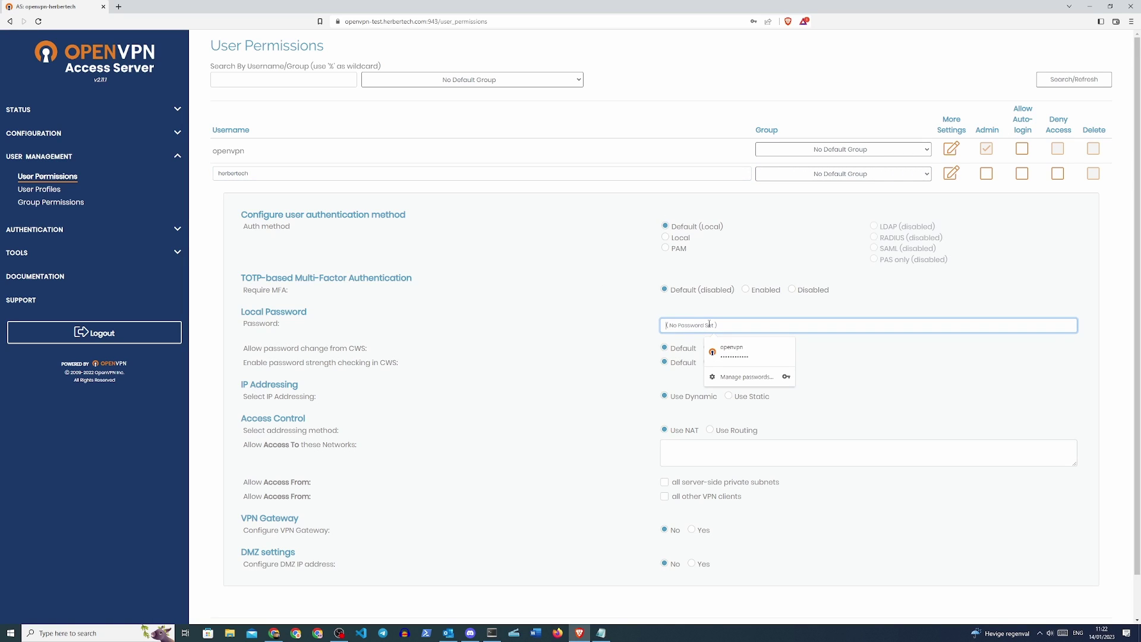
text(p)
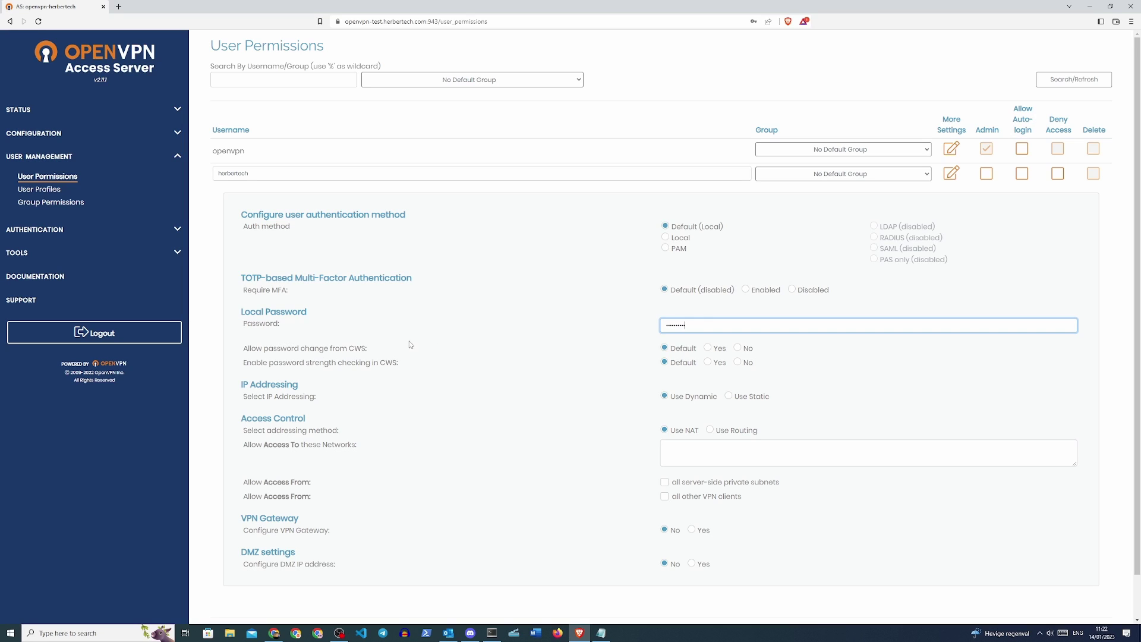
scroll(493, 437, down, 1)
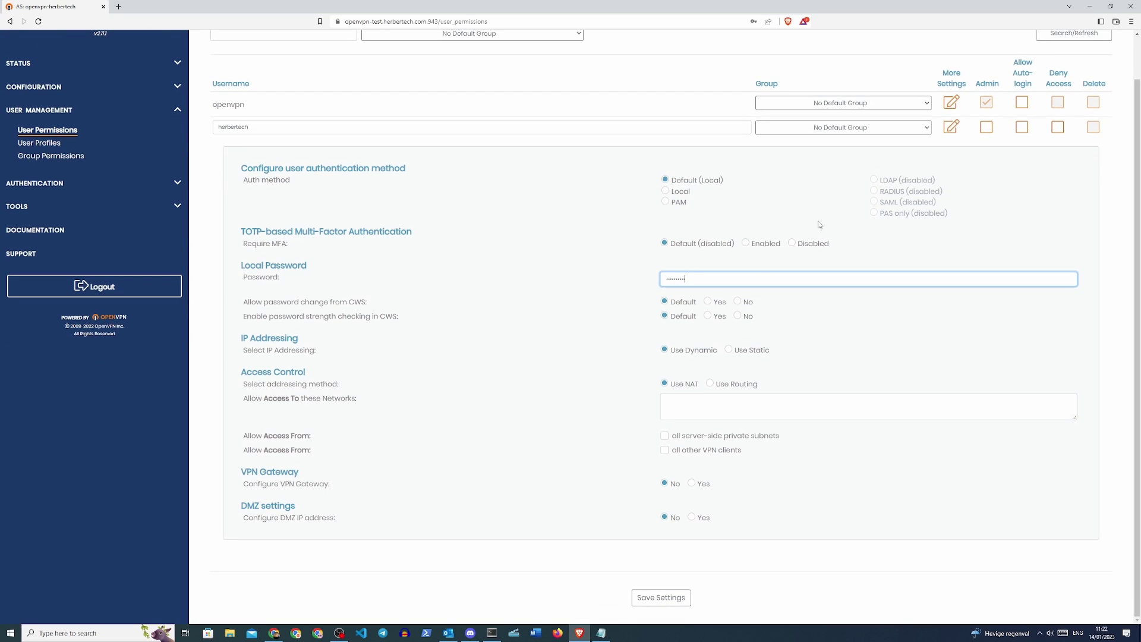
click(660, 598)
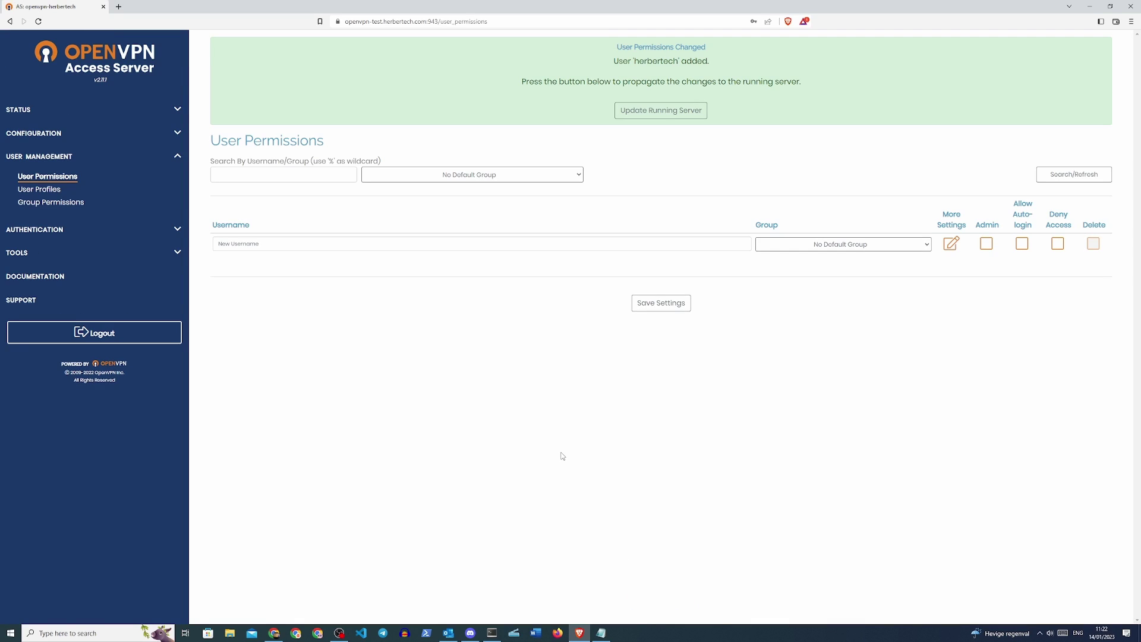
- Apply the new user to the running server and go to Authentication settings
click(657, 111)
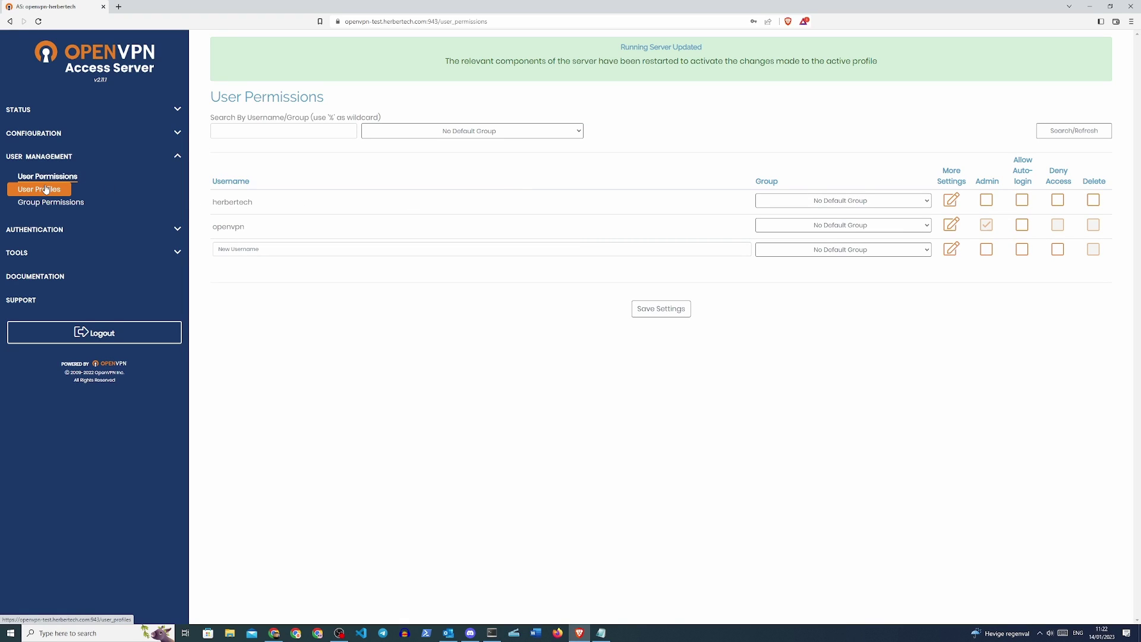
click(119, 236)
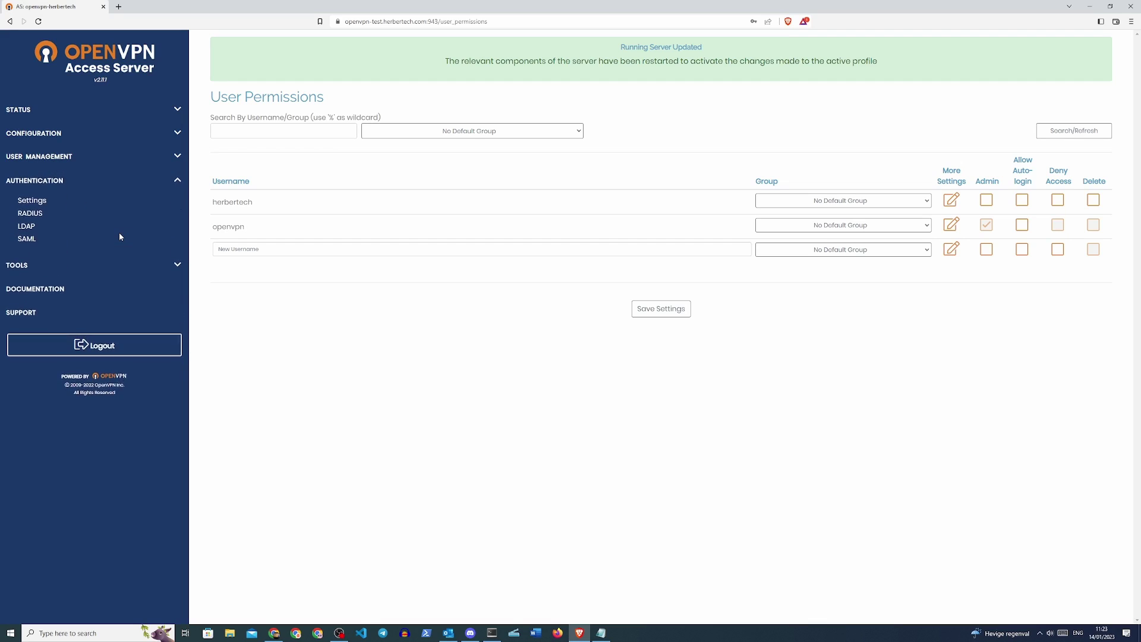
click(22, 203)
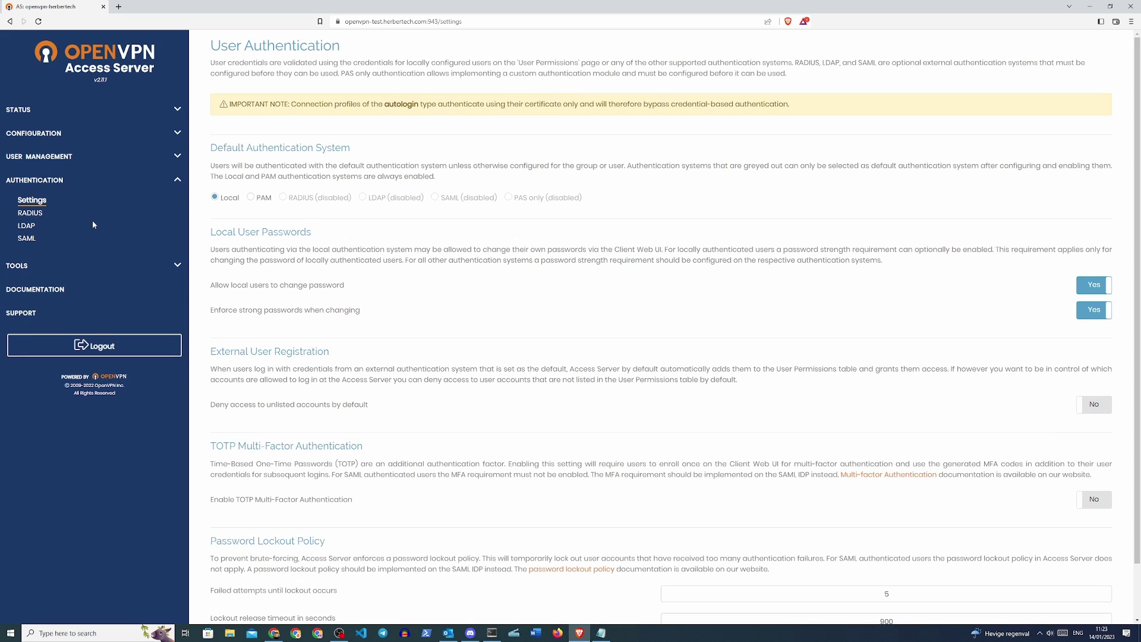
- Set Enable TOTP Multi-Factor Authentication to Yes, save, and update the running server
scroll(407, 290, down, 1)
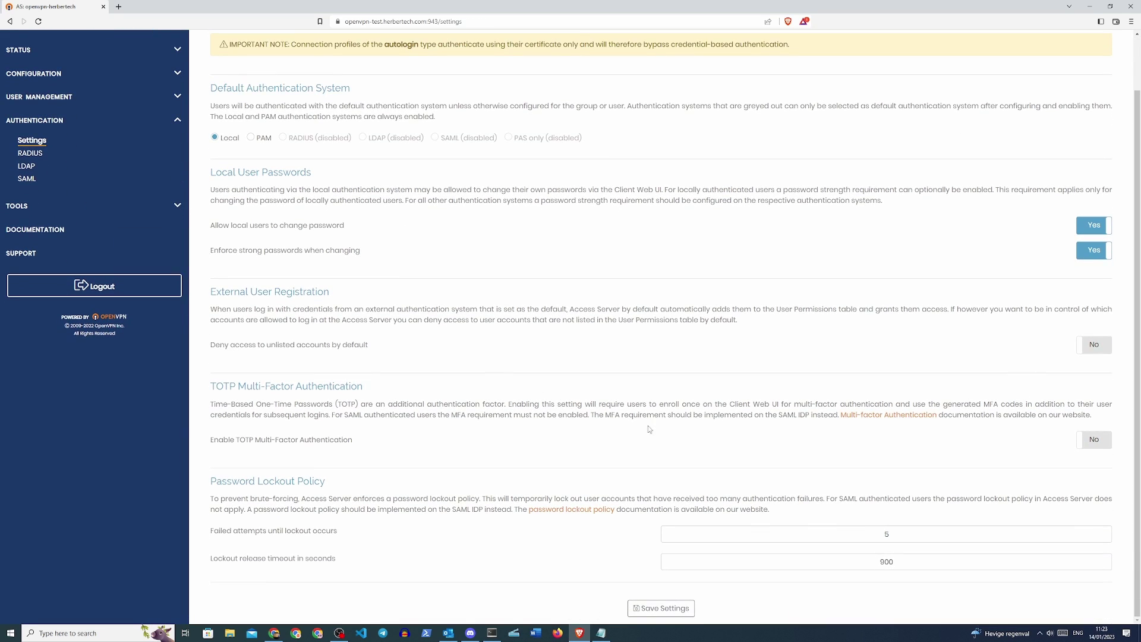
click(1086, 441)
click(661, 609)
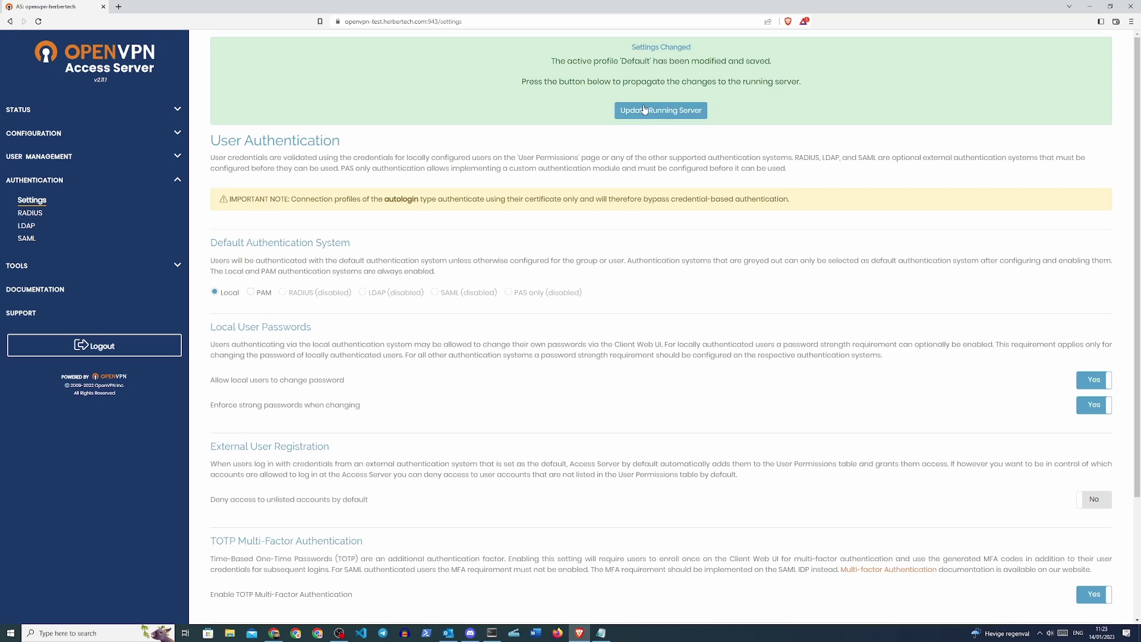
click(661, 110)
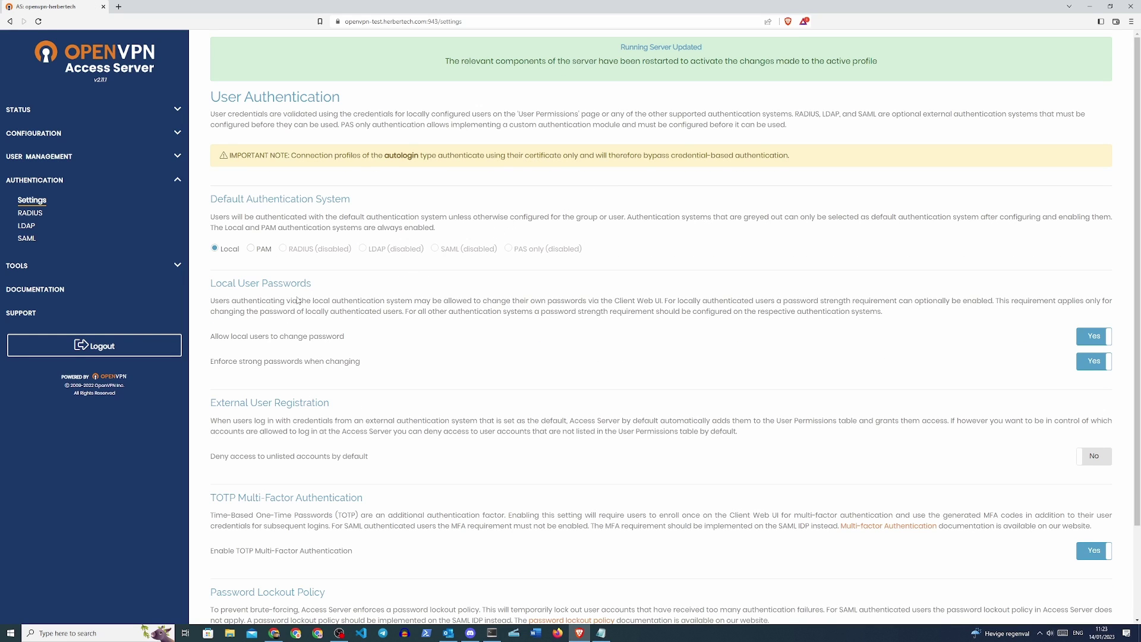
- Log out, sign back in with the saved admin login, and confirm the 6-digit TOTP enrollment code
click(109, 349)
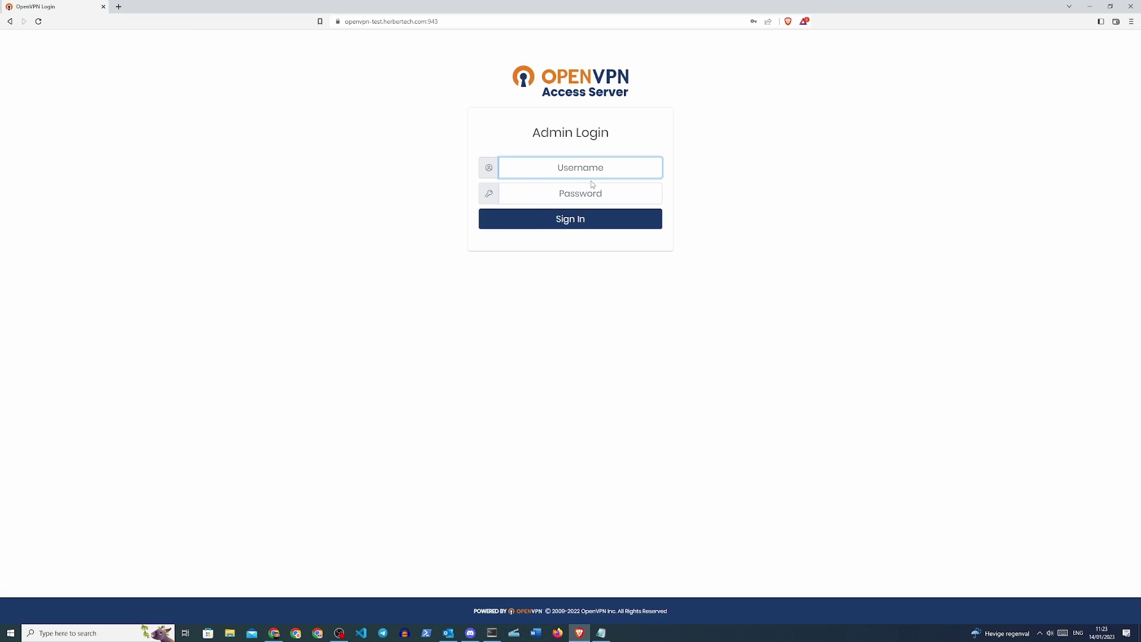
click(588, 173)
click(580, 197)
click(580, 220)
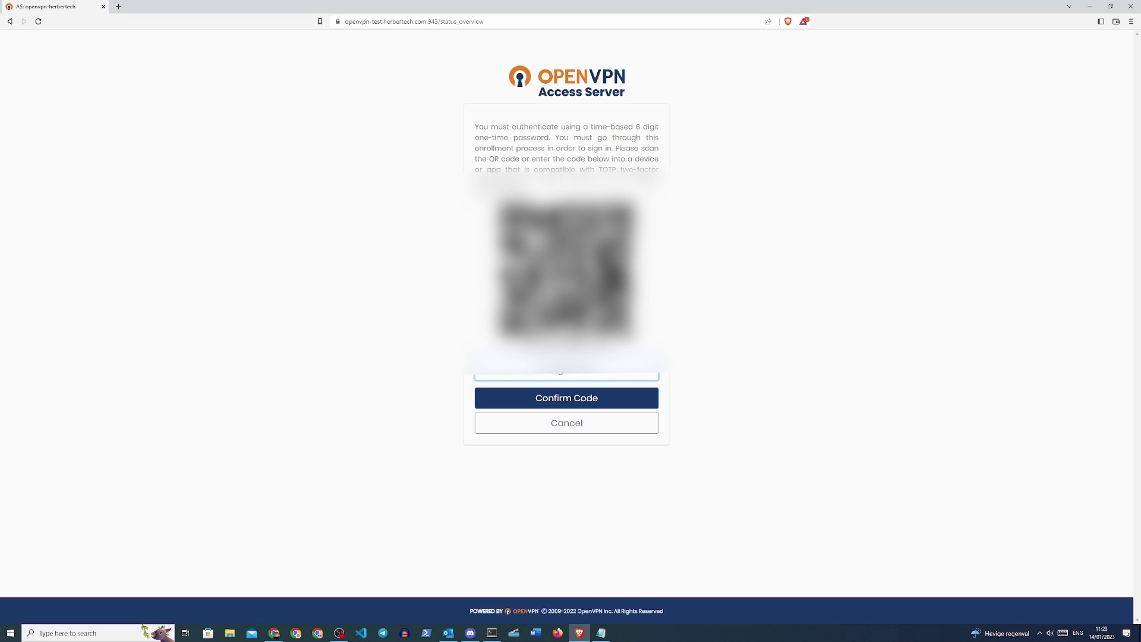
key(Return)
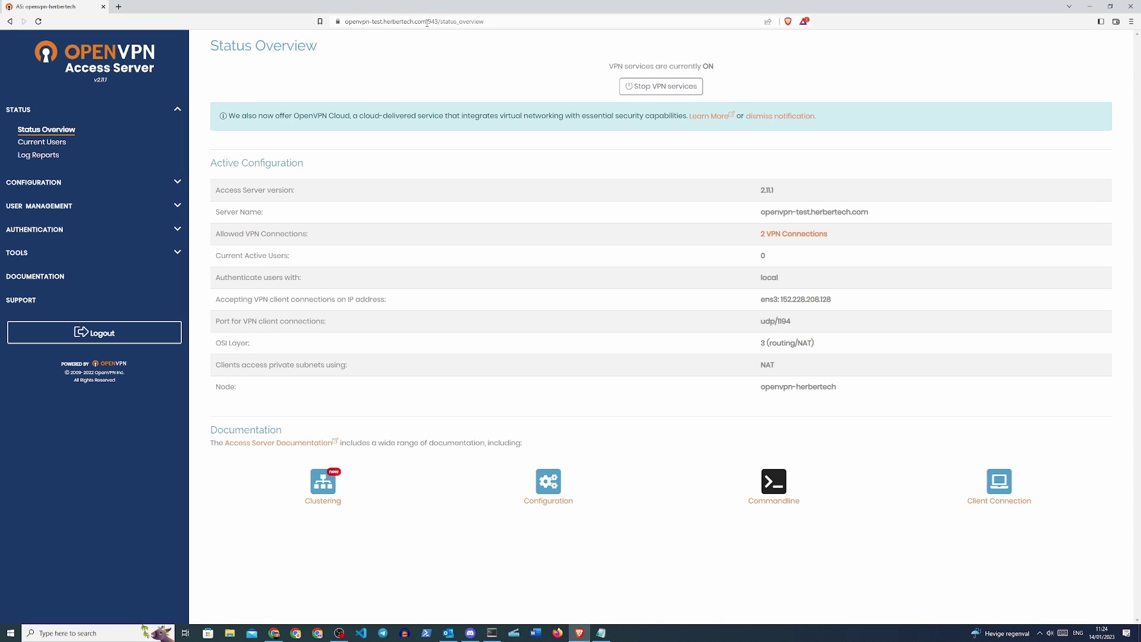
- Open the client portal at the bare domain without the port and log out
drag(427, 23, 539, 37)
key(BackSpace)
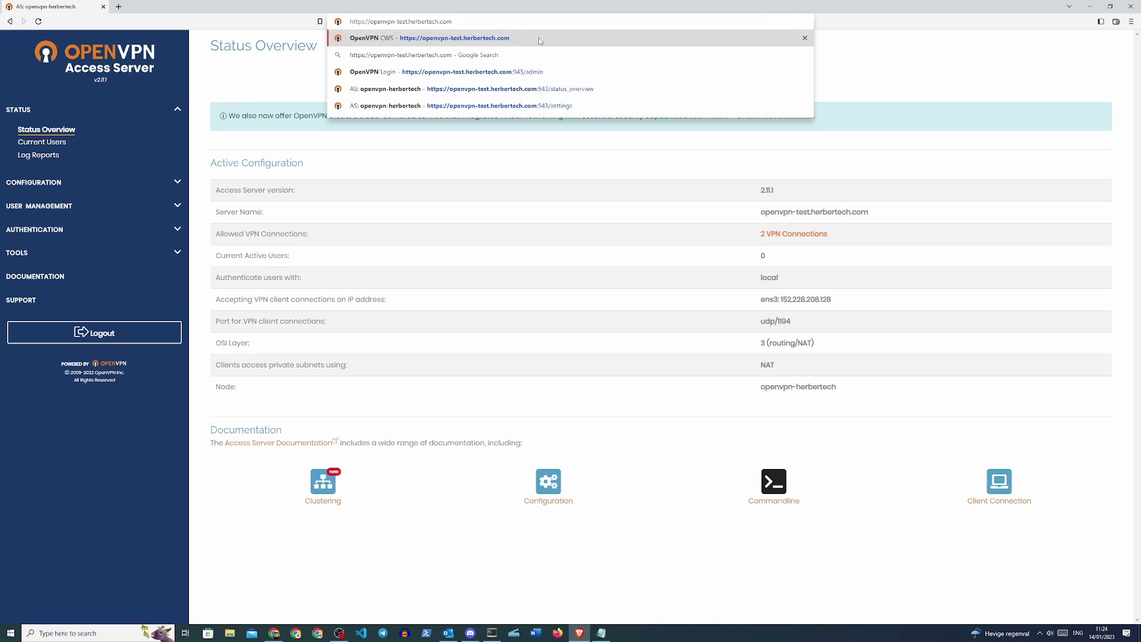
key(Return)
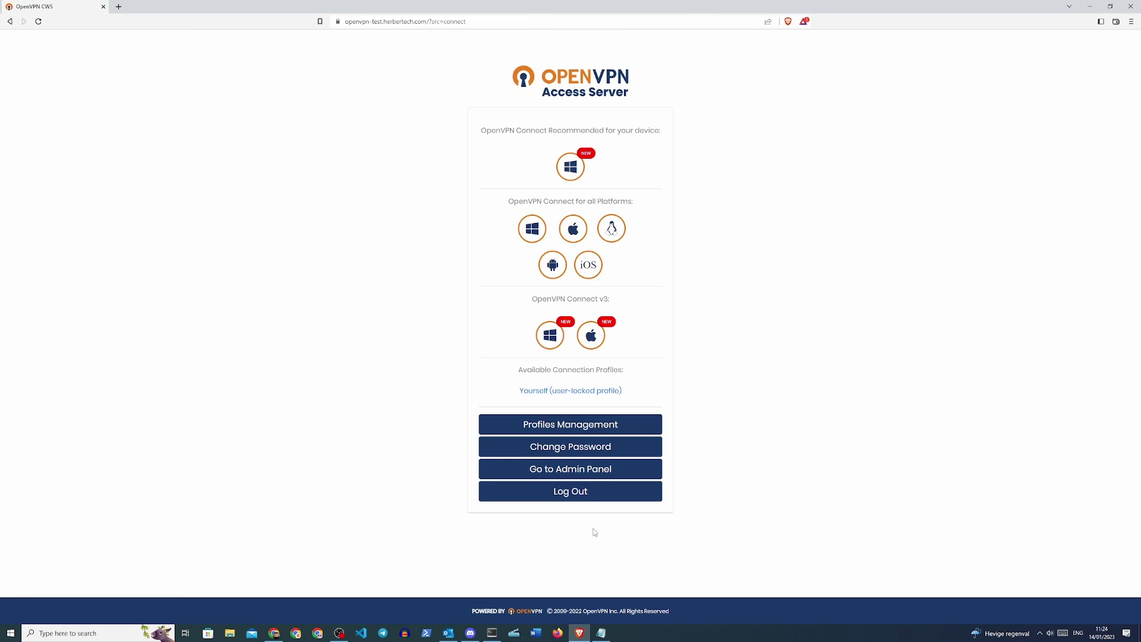
click(583, 492)
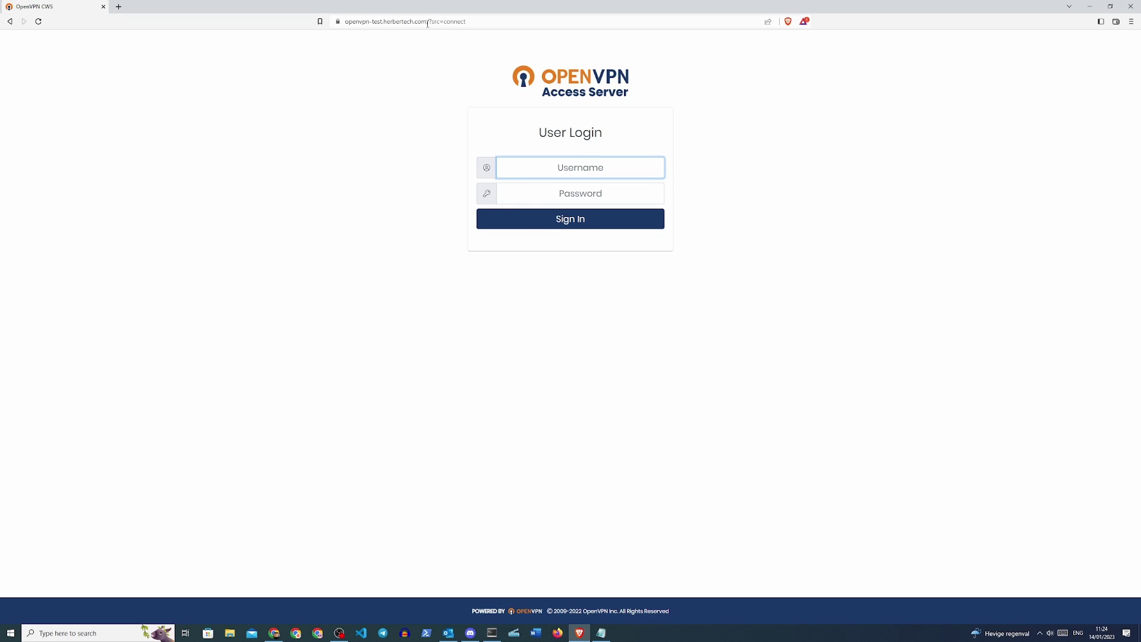
- Sign in as the new user and start the recommended Windows OpenVPN Connect download
click(586, 166)
text(herbertech)
key(Tab)
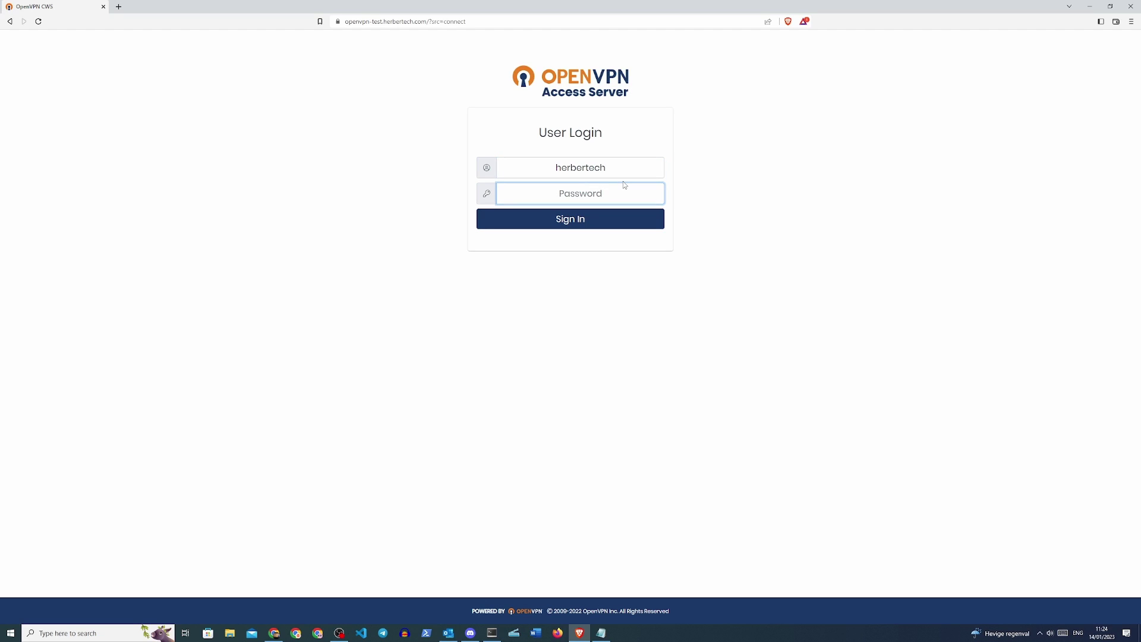
text(••••••••••)
key(Return)
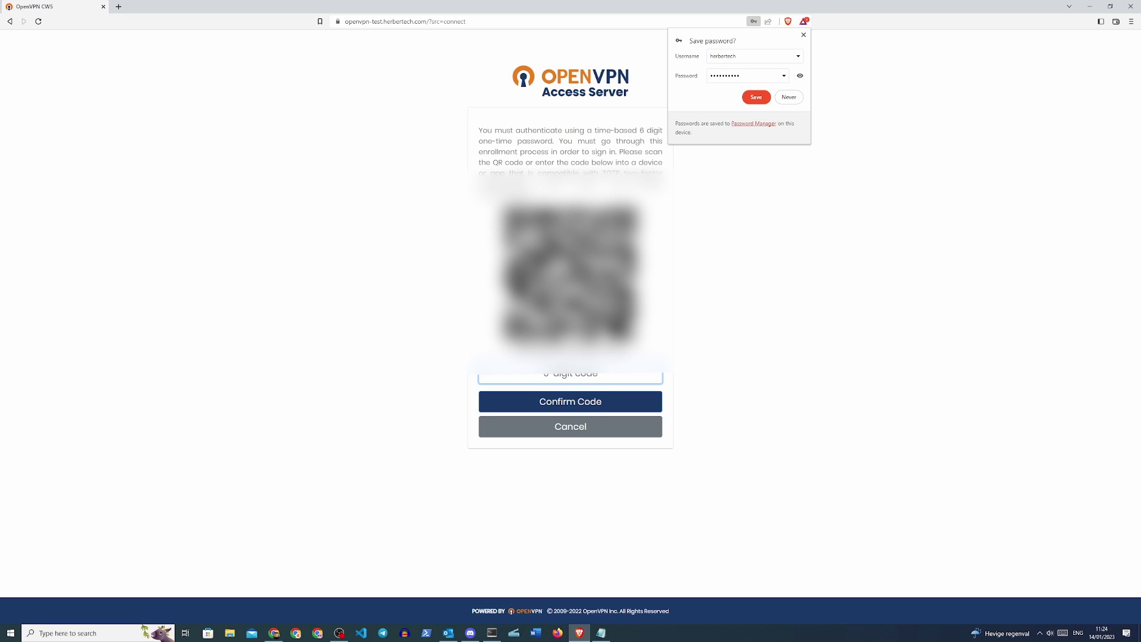
click(568, 170)
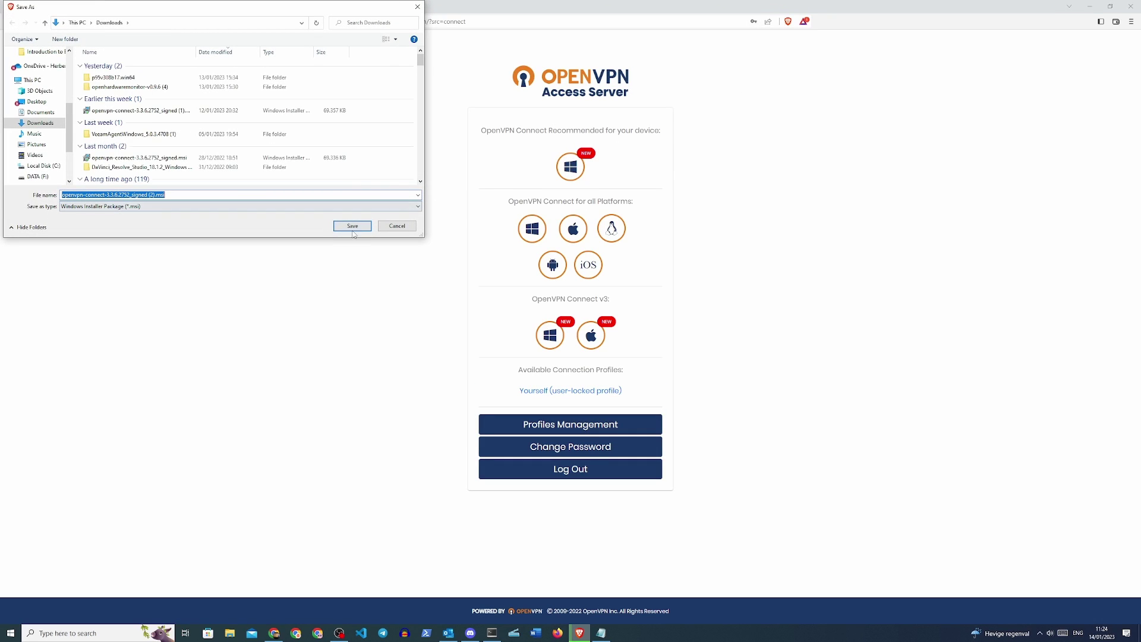
- Save the OpenVPN Connect .msi to Downloads and run it despite the unrecognised-app warning
click(354, 231)
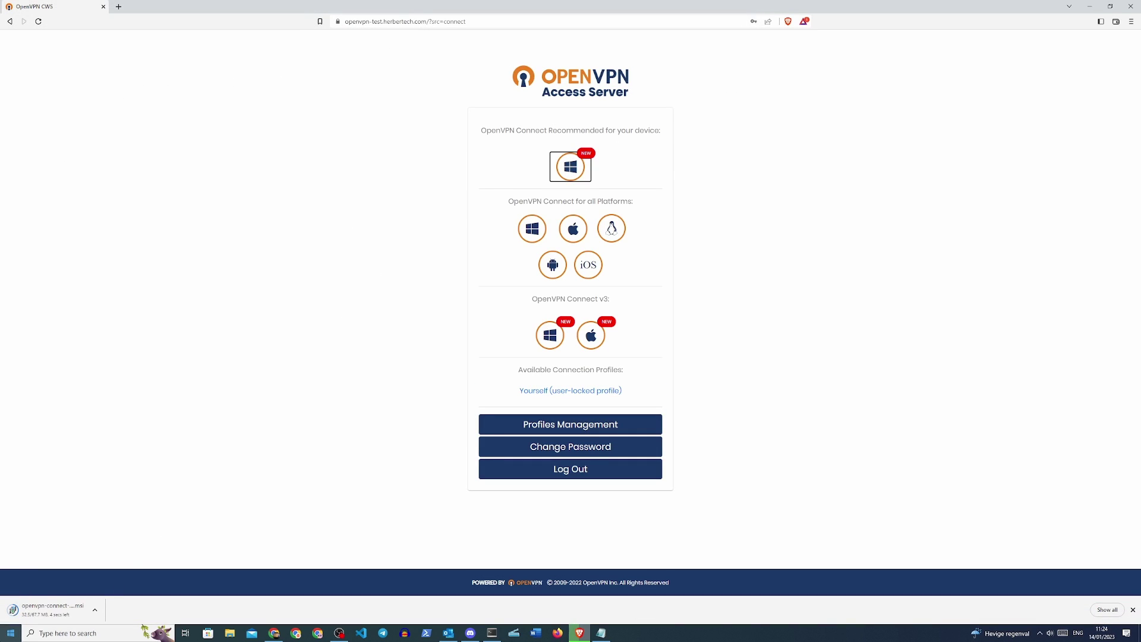
click(56, 610)
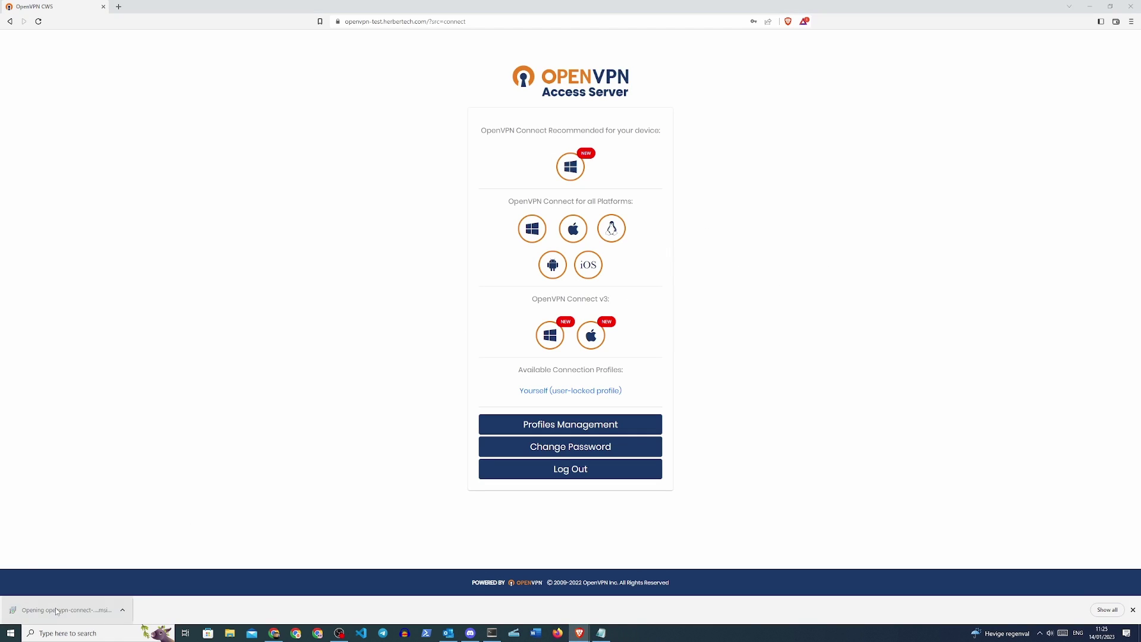
click(478, 252)
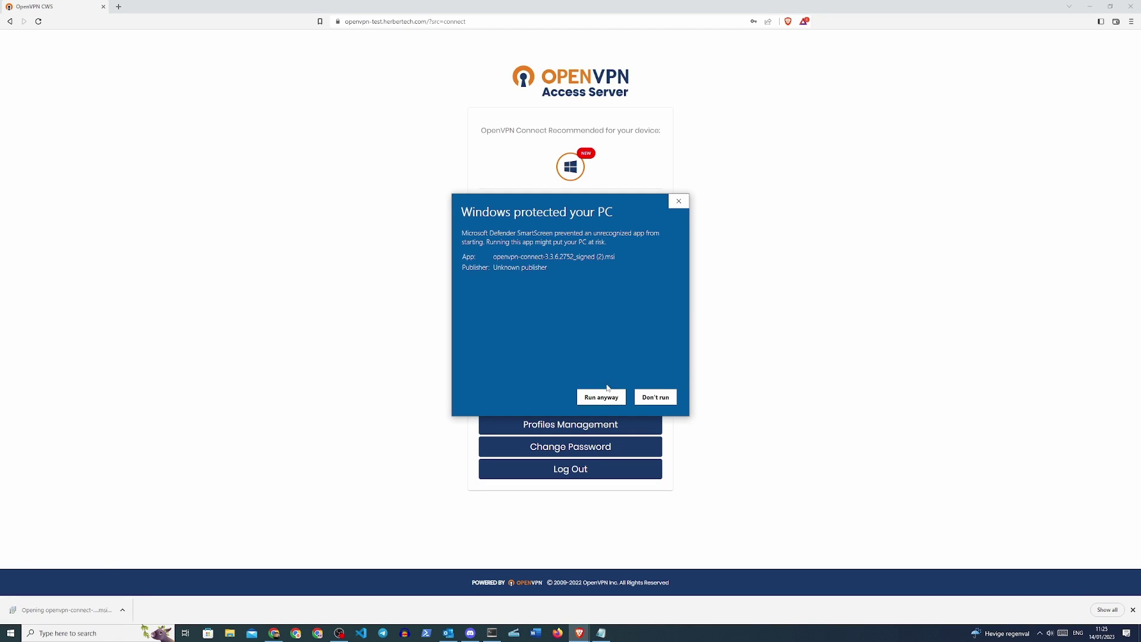
click(599, 397)
- Accept the licence agreement and complete the OpenVPN Connect installation
click(618, 387)
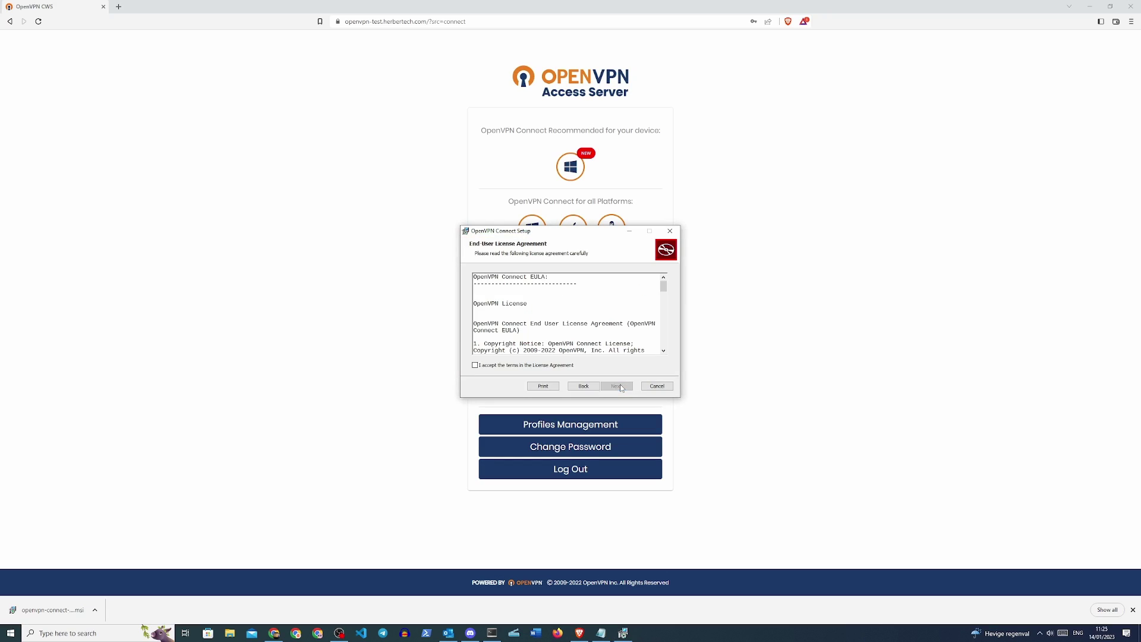
click(533, 366)
click(617, 385)
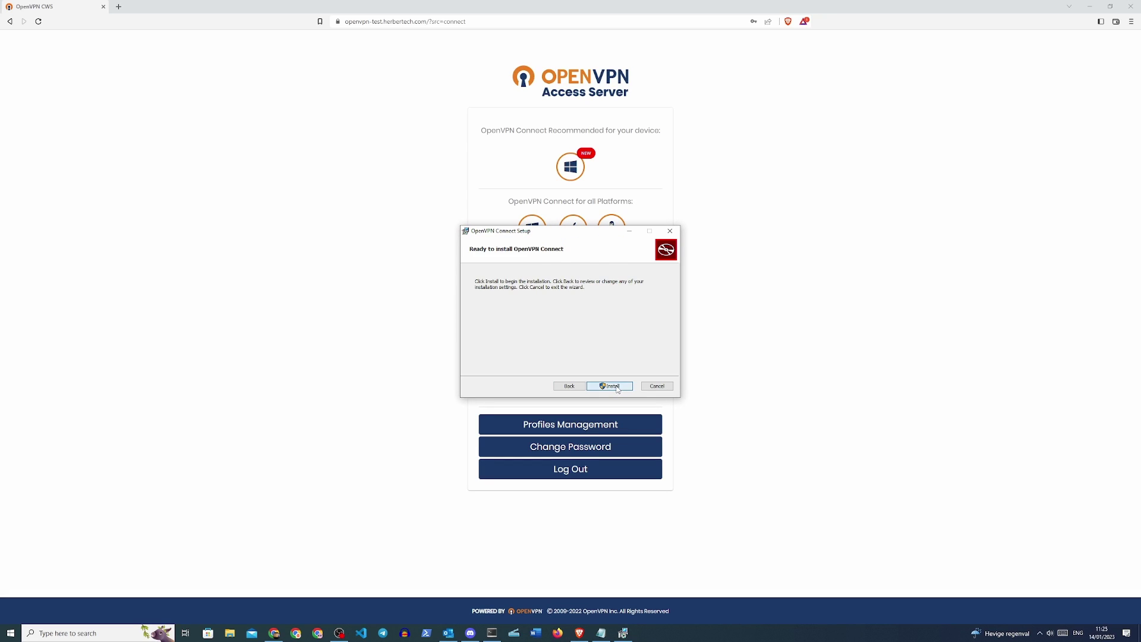
click(615, 386)
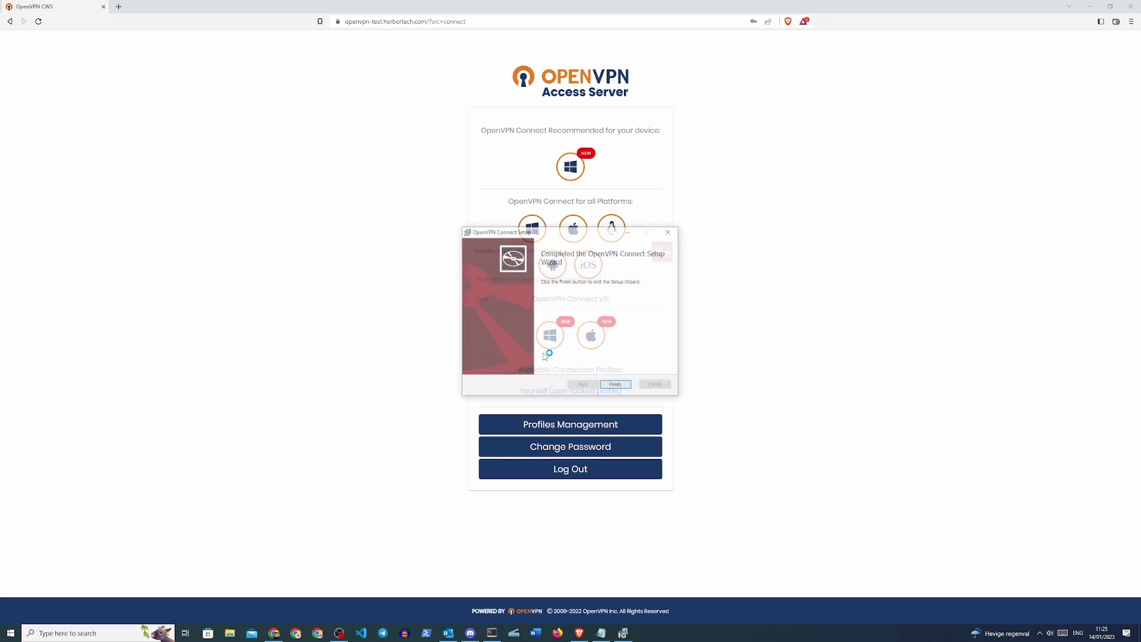
click(616, 386)
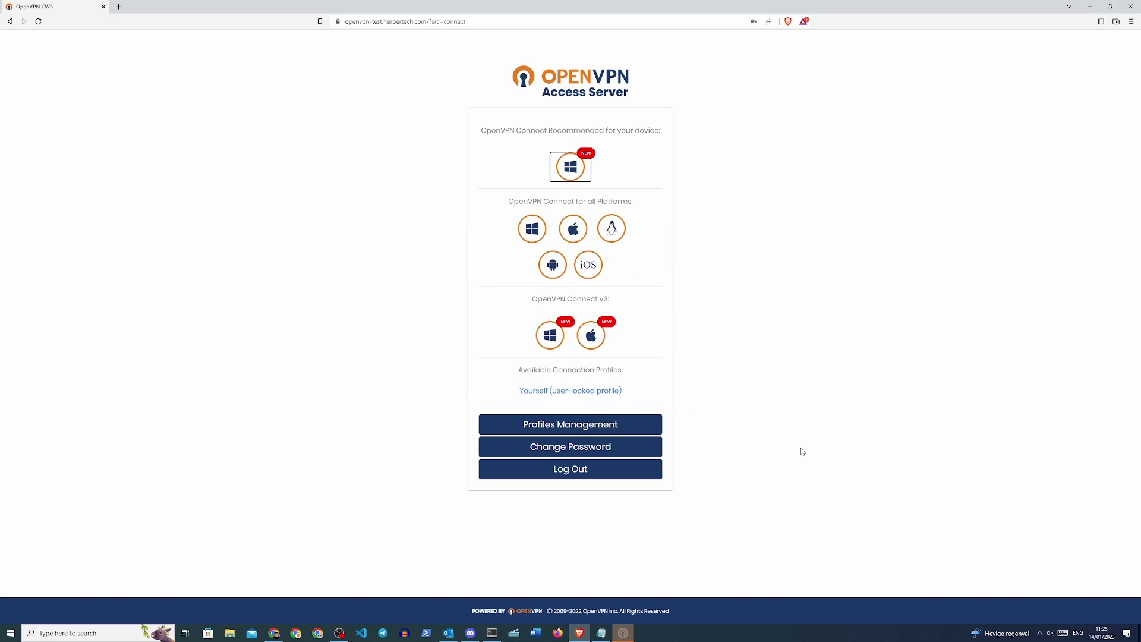
- Launch OpenVPN Connect, skip the tutorial, and accept the data collection and updates notices
click(625, 635)
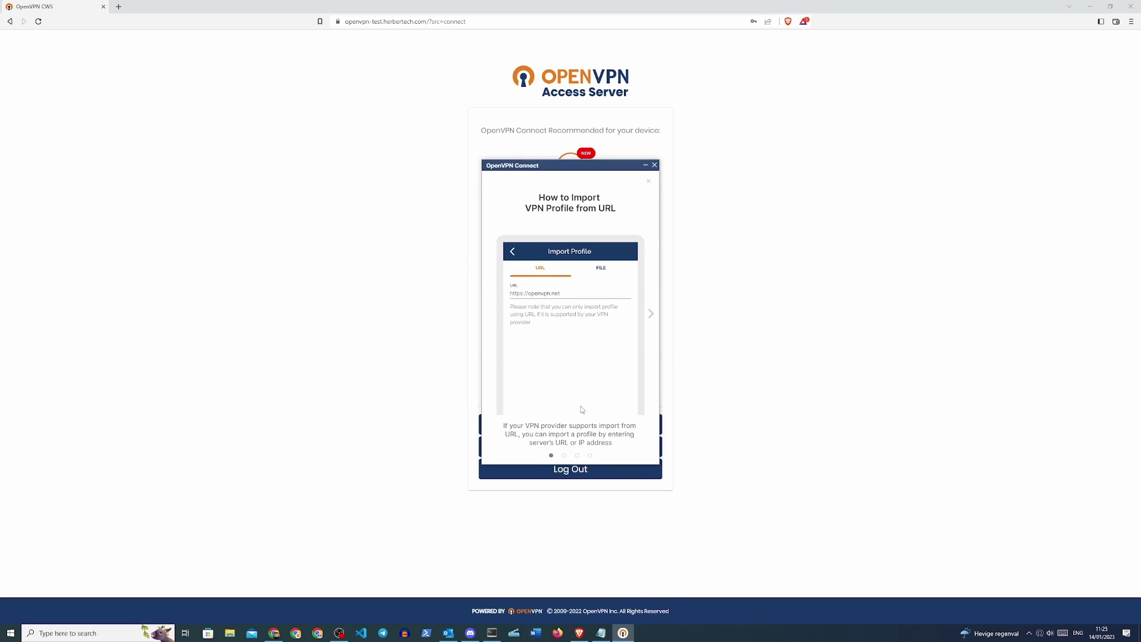
click(650, 183)
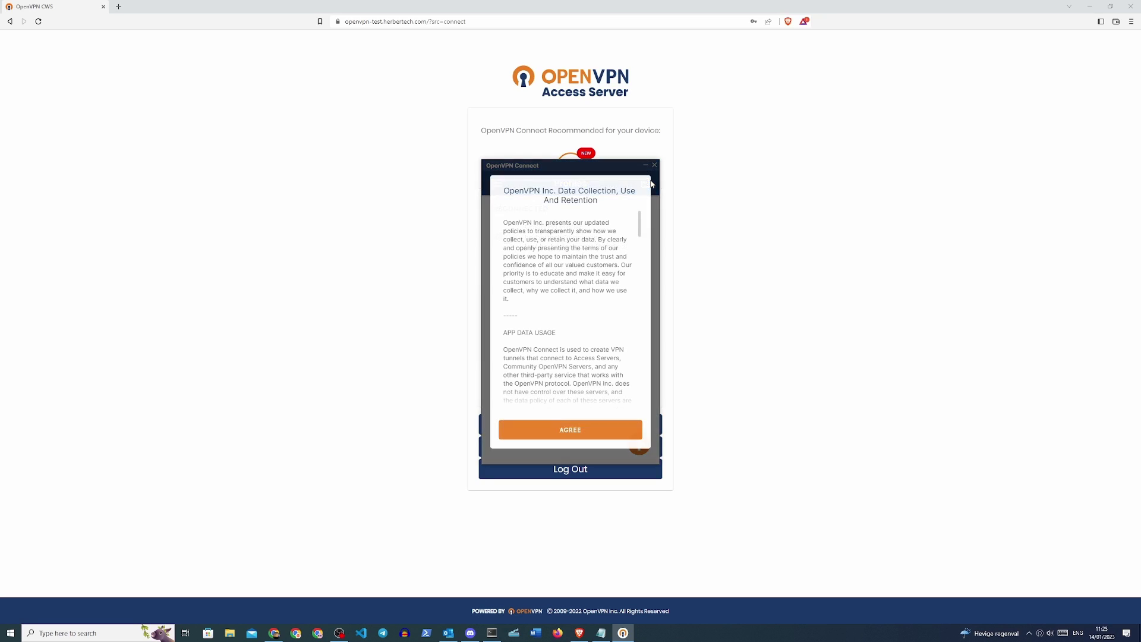
click(572, 431)
click(569, 425)
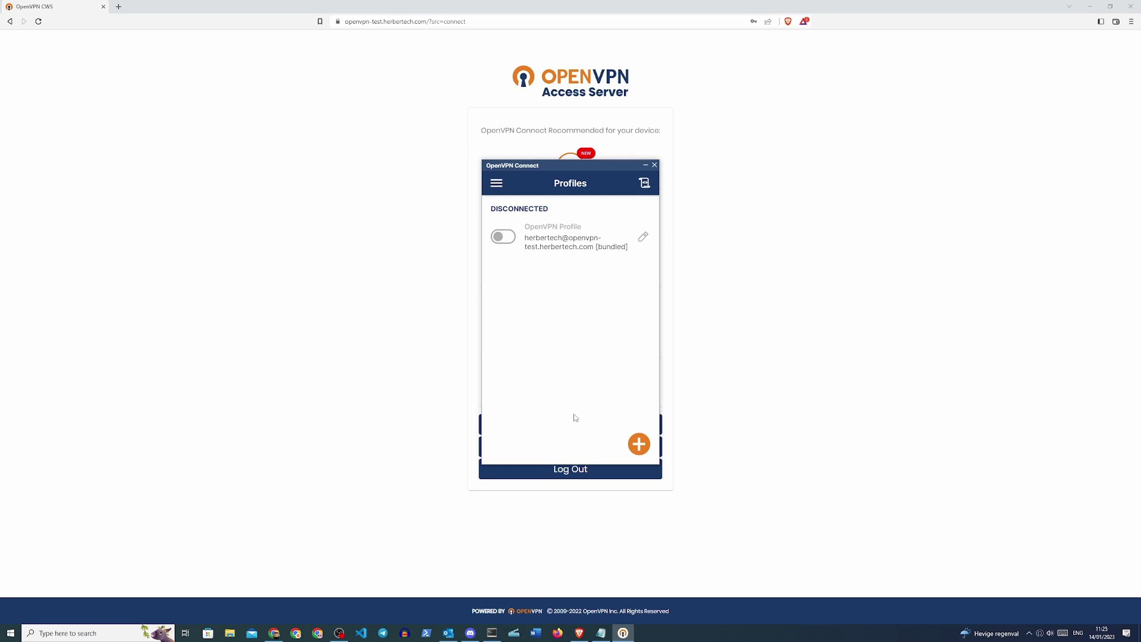
- Connect the openvpn-test.herbertech.com profile using the password and authenticator code
click(508, 240)
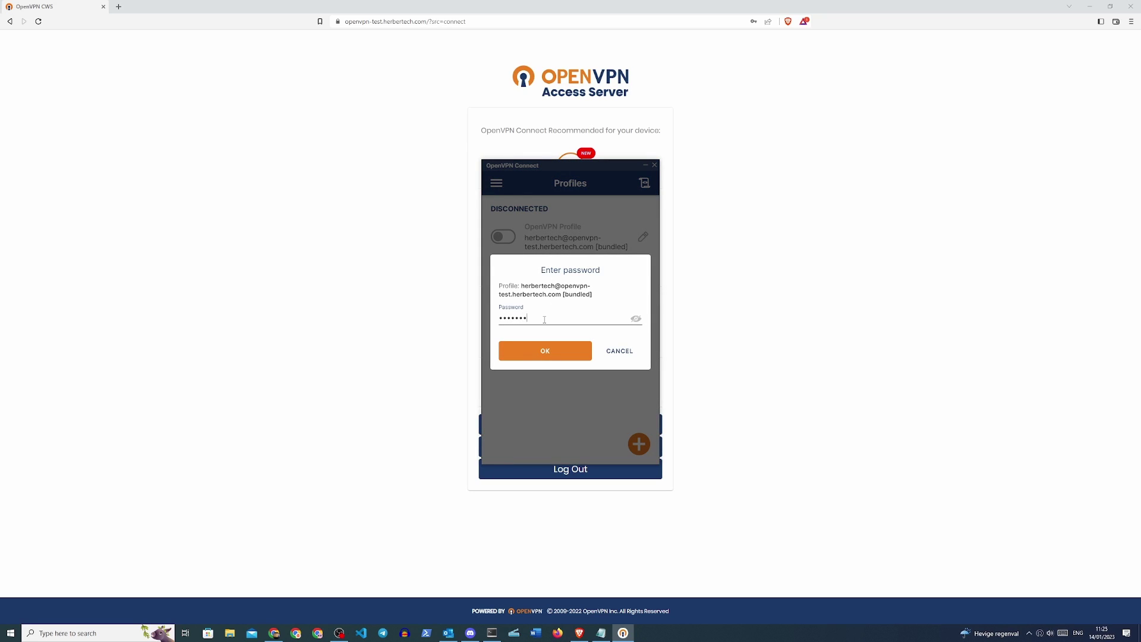
key(Return)
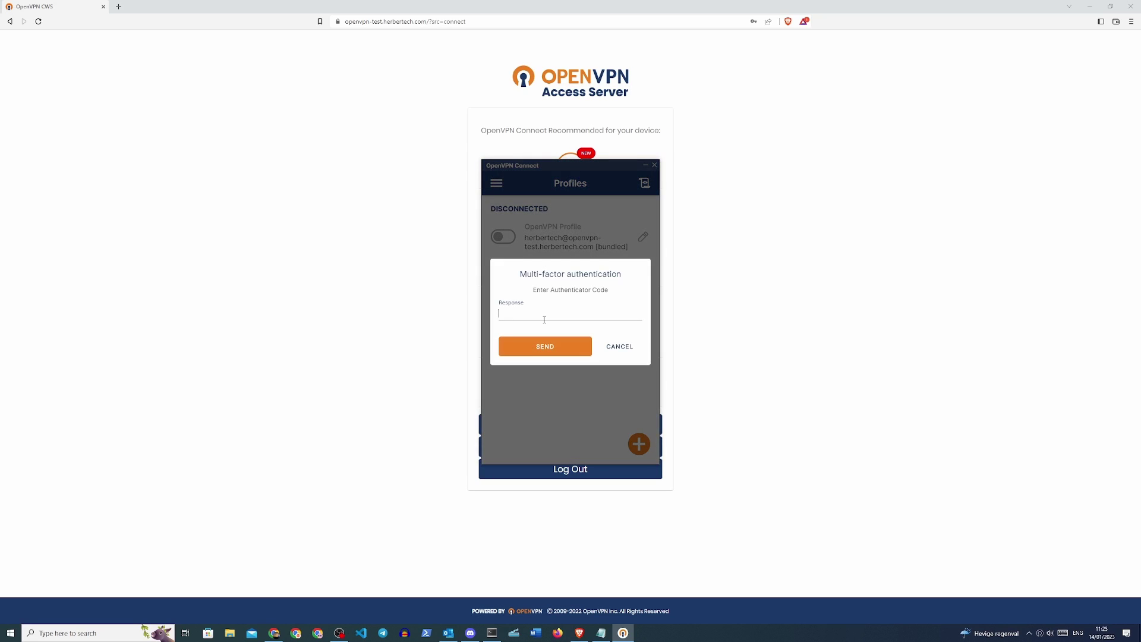
key(Return)
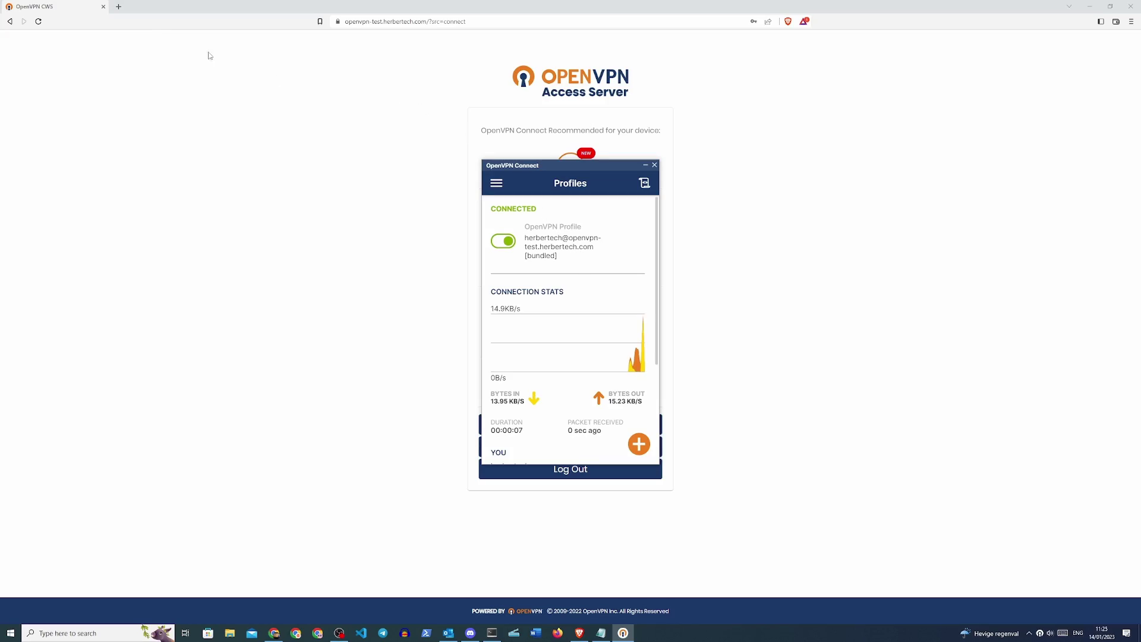
click(119, 7)
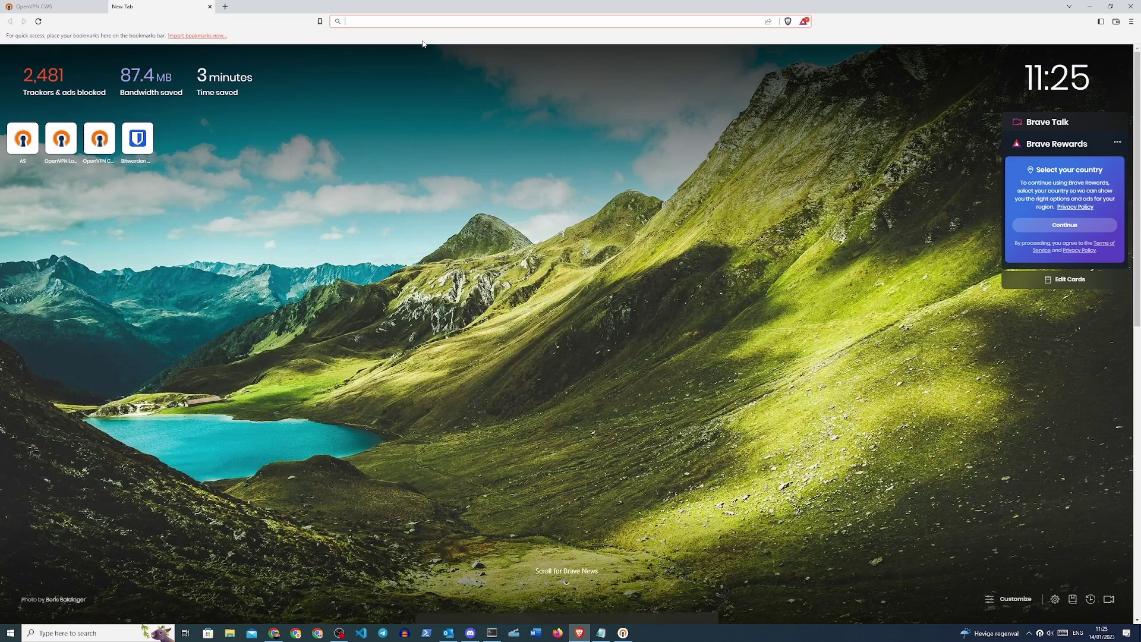
text(ipchicken)
key(Return)
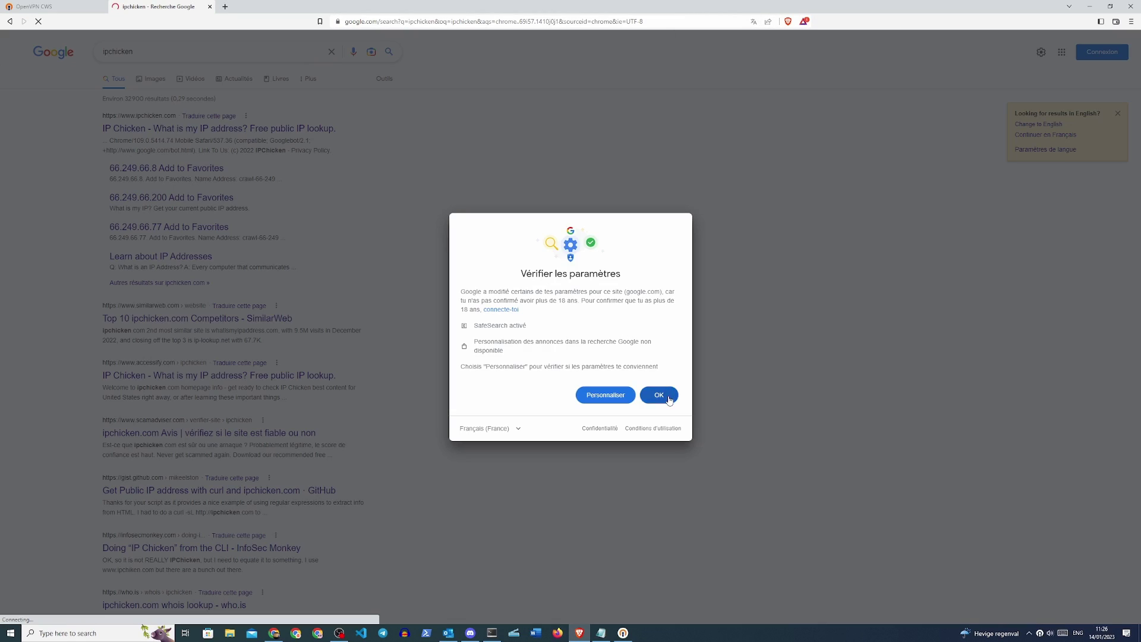
click(658, 393)
click(155, 128)
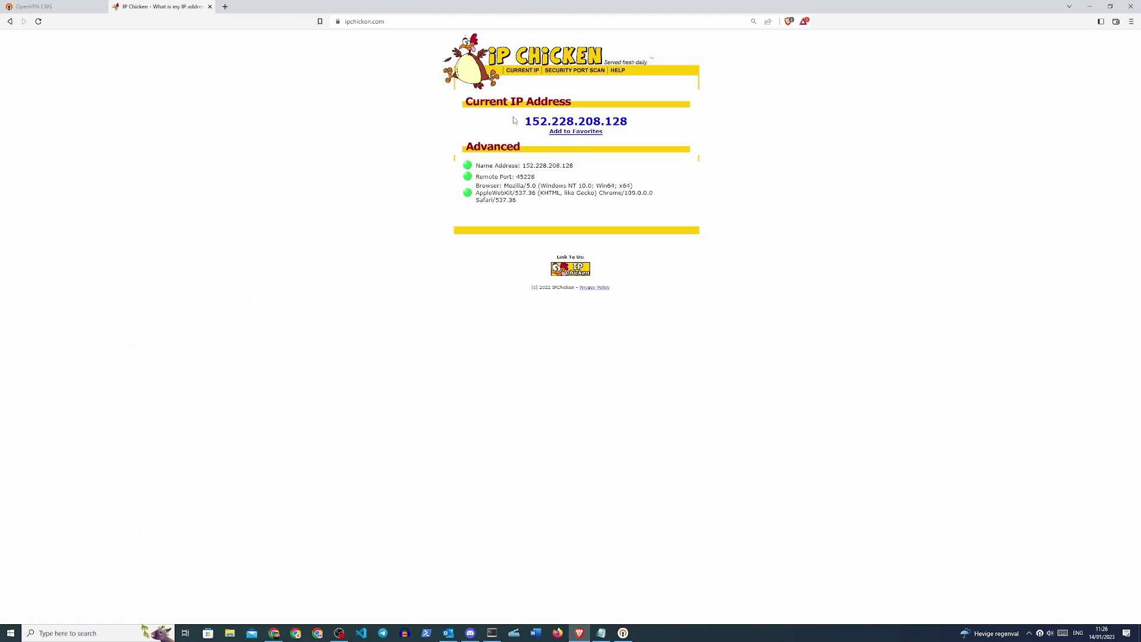
- Launch Command Prompt from Windows search with cmd
key(super)
text(cmd)
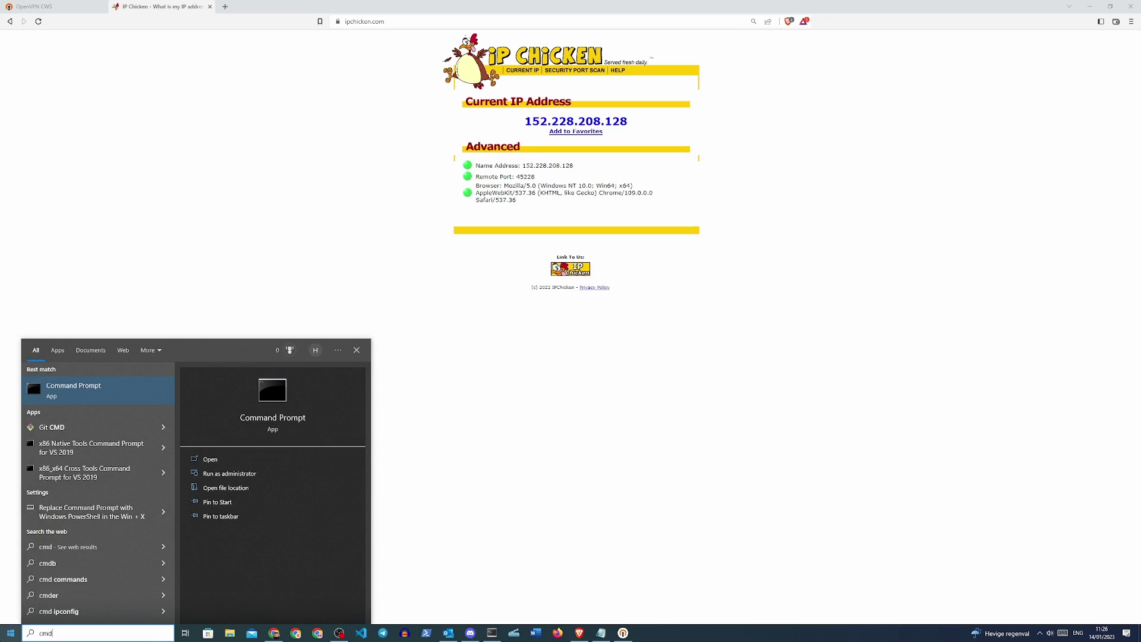
key(Return)
- Ping openvpn-test.herbertech.com and get 4 replies from 152.228.208.128 with 0% loss
text(print)
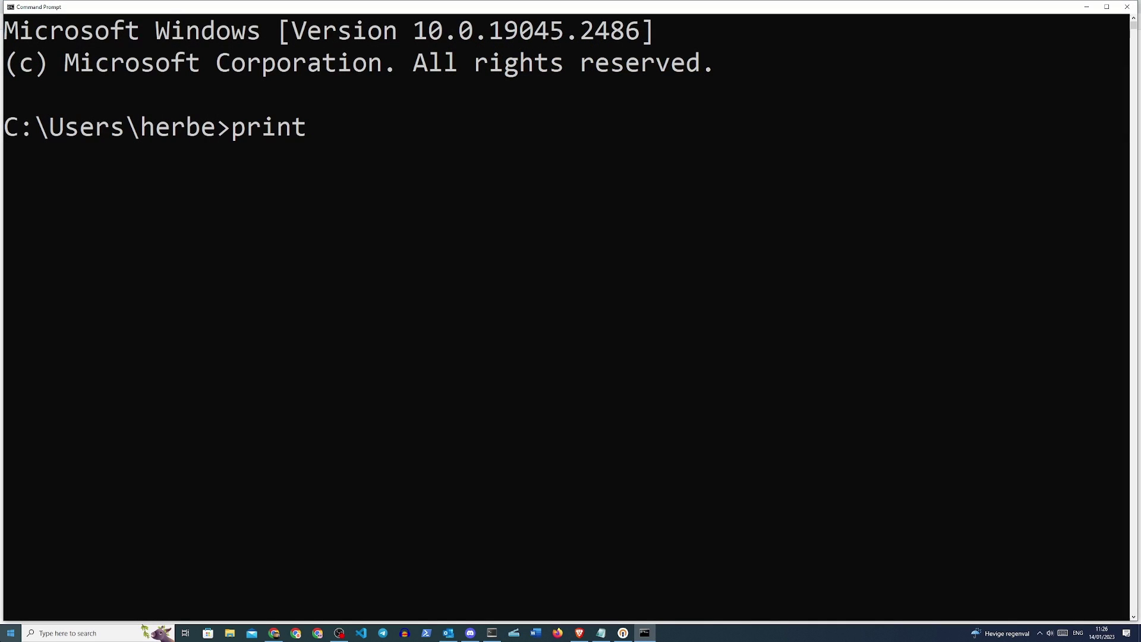
key(BackSpace)
key(BackSpace)
key(BackSpace)
key(BackSpace)
text(ing openvpn.t)
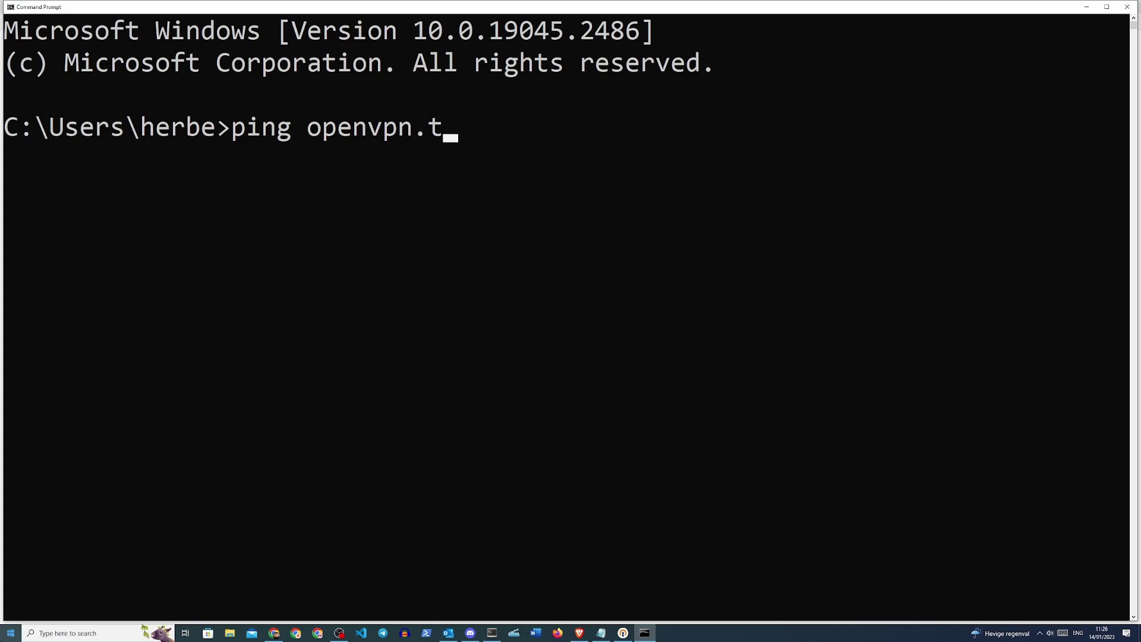
text(est.)
key(BackSpace)
key(BackSpace)
key(BackSpace)
key(BackSpace)
key(BackSpace)
key(BackSpace)
text(-test.herbertech.com)
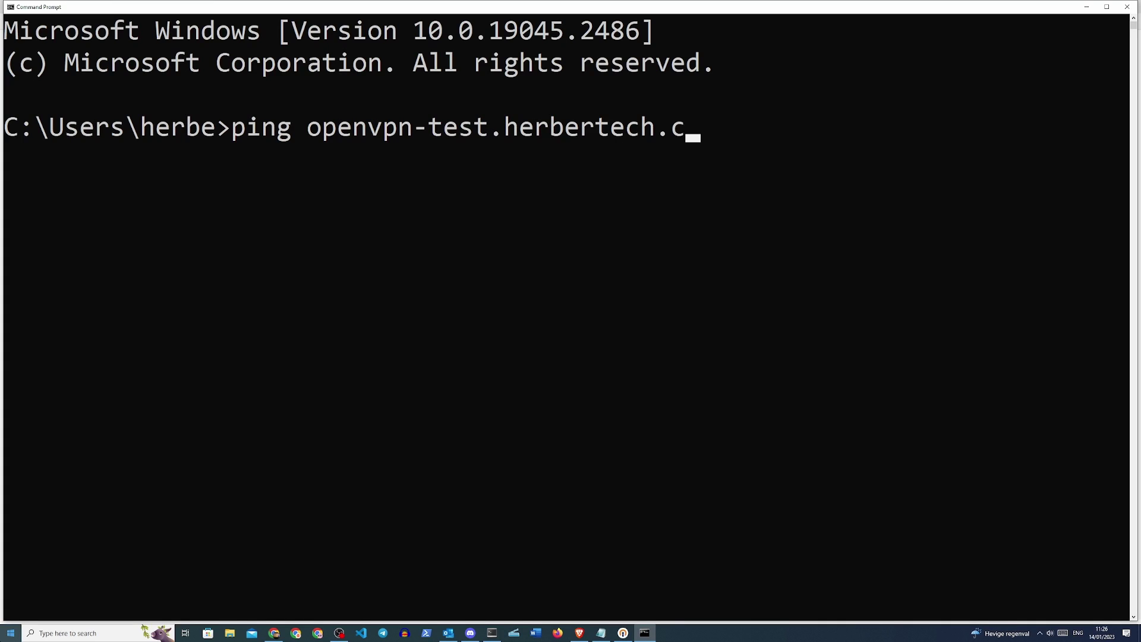
key(Return)
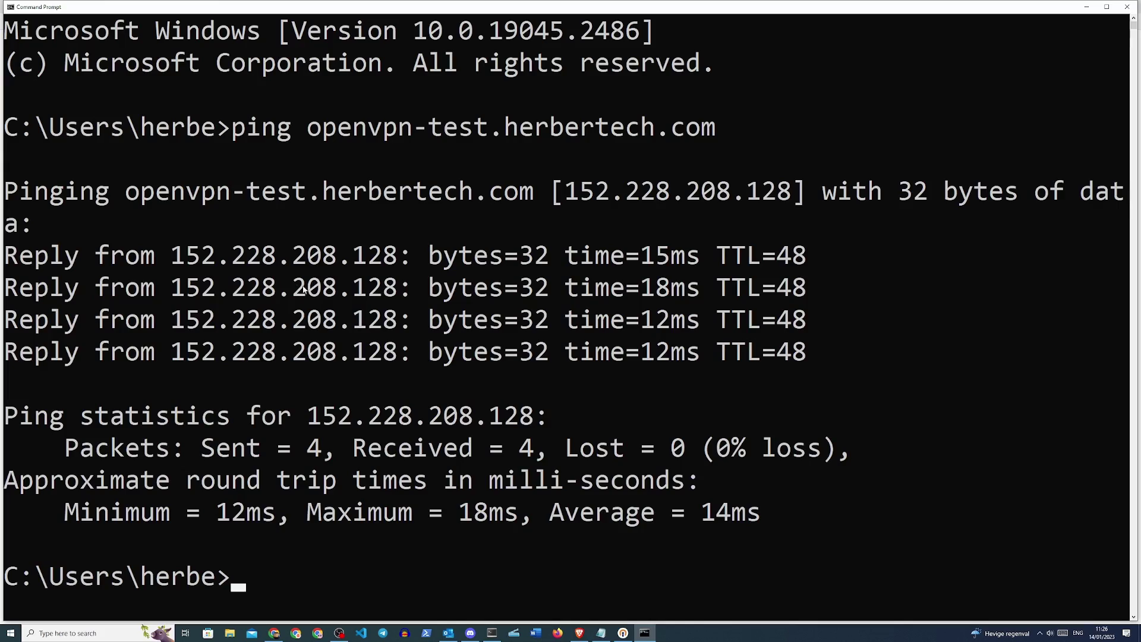
- Compare the ping address with IP Chicken's public IP, then close Command Prompt
drag(446, 10, 514, 92)
drag(982, 104, 945, 183)
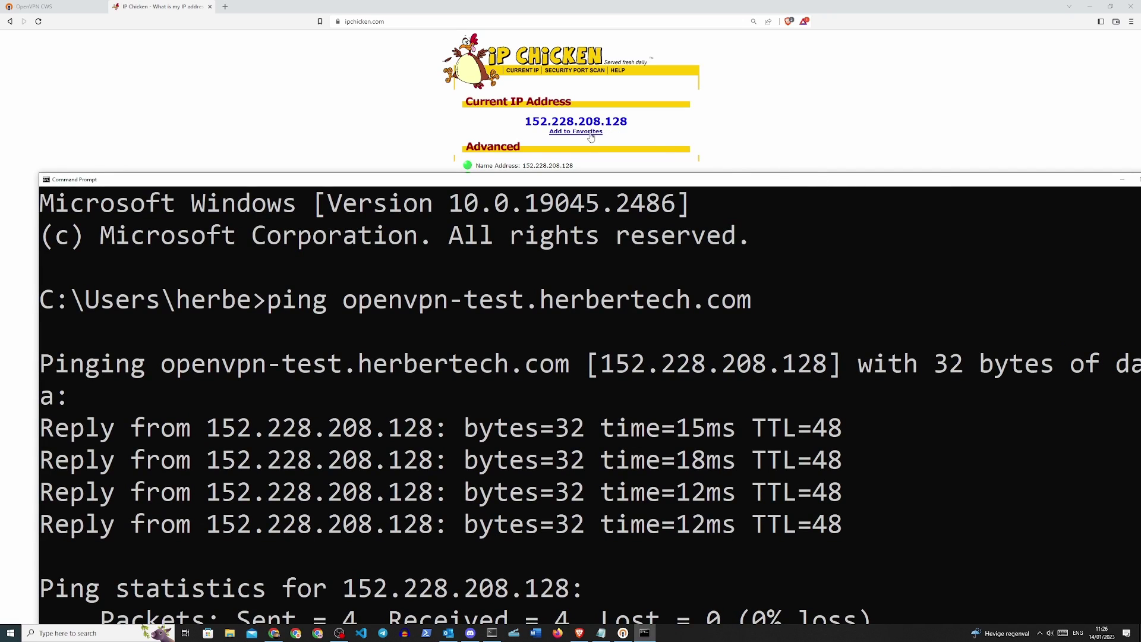
double_click(587, 187)
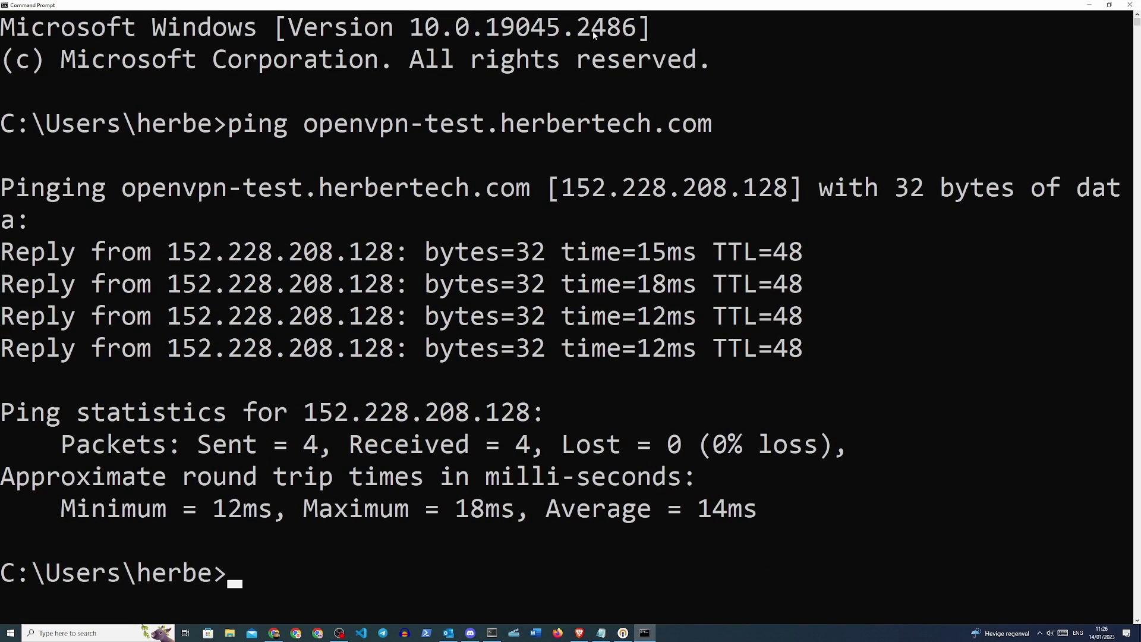
click(1131, 6)
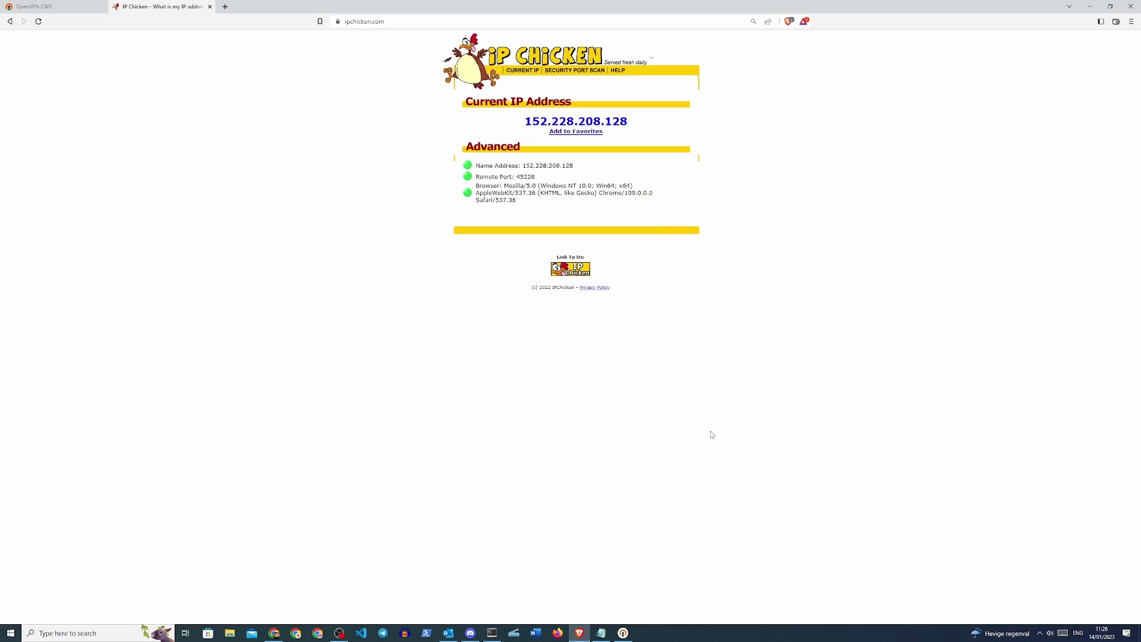